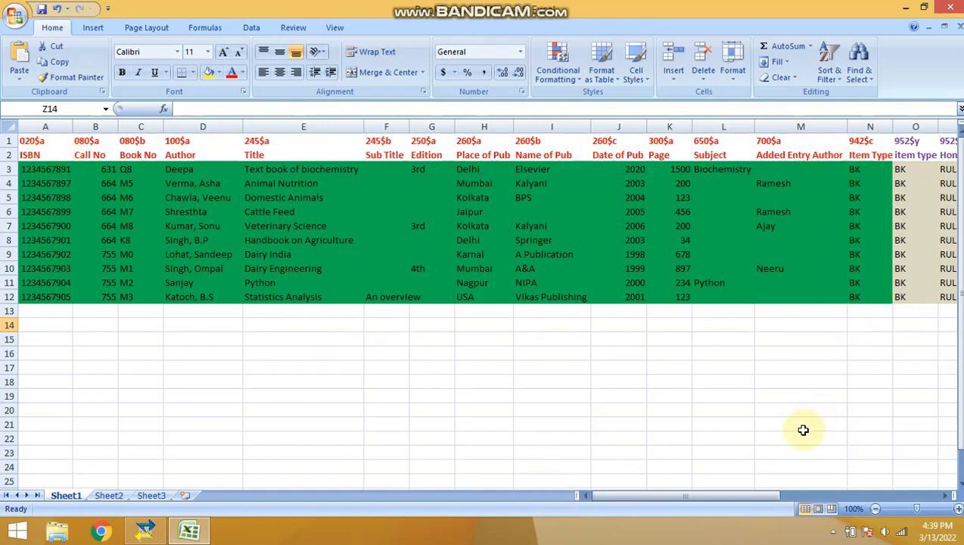
# Review the bibliographic field headers in columns A to N and the 952 item field headers in columns O to U.
pyautogui.moveTo(33, 140); pyautogui.dragTo(859, 153)
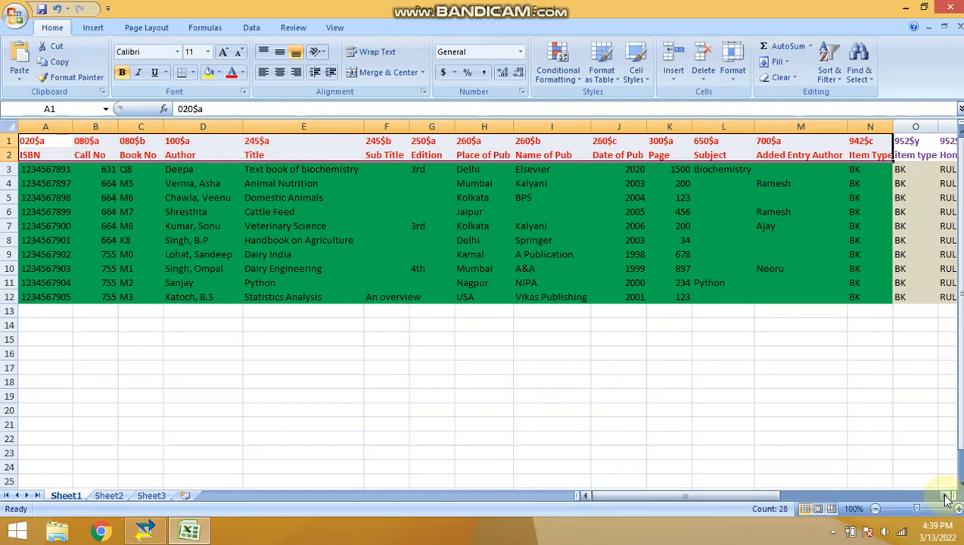
pyautogui.moveTo(947, 500); pyautogui.dragTo(922, 486)
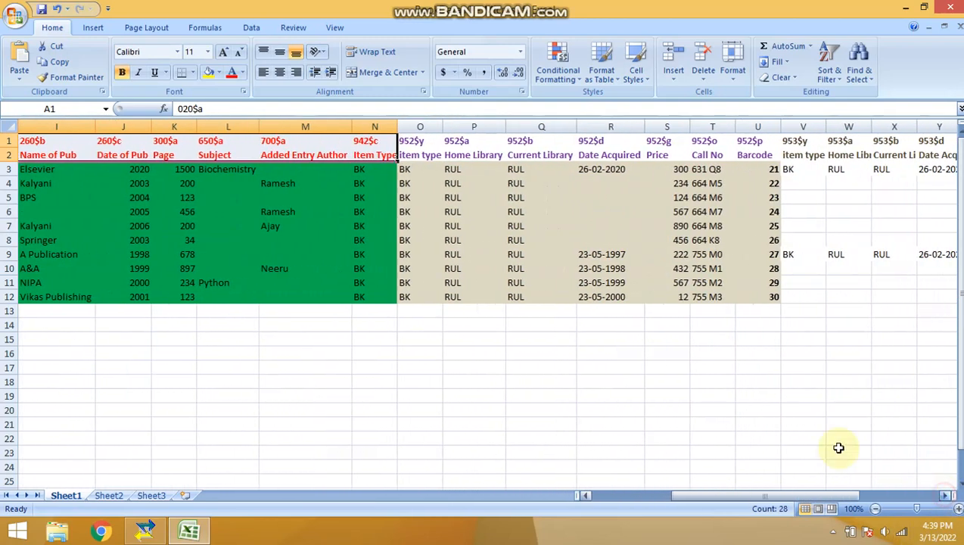
pyautogui.moveTo(415, 141); pyautogui.dragTo(749, 154)
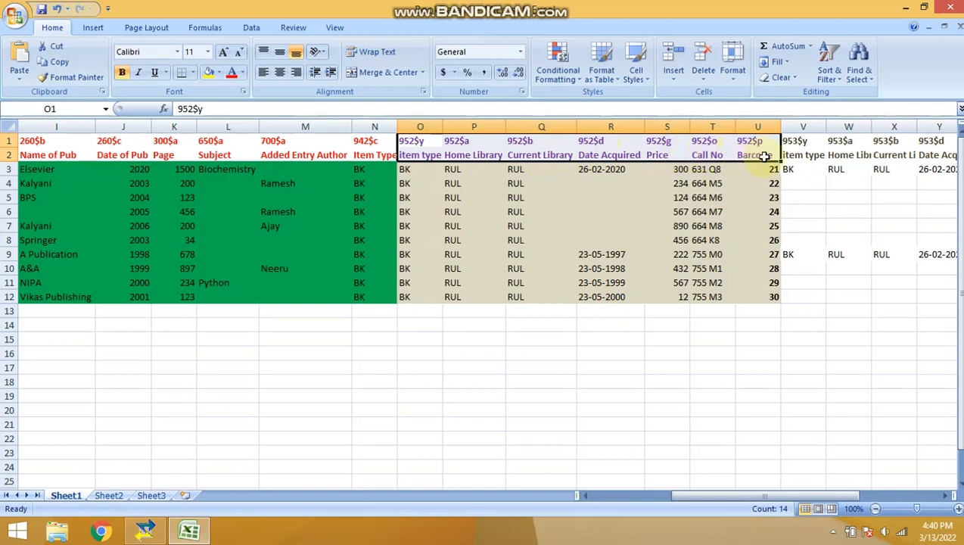
pyautogui.moveTo(949, 496); pyautogui.dragTo(948, 496)
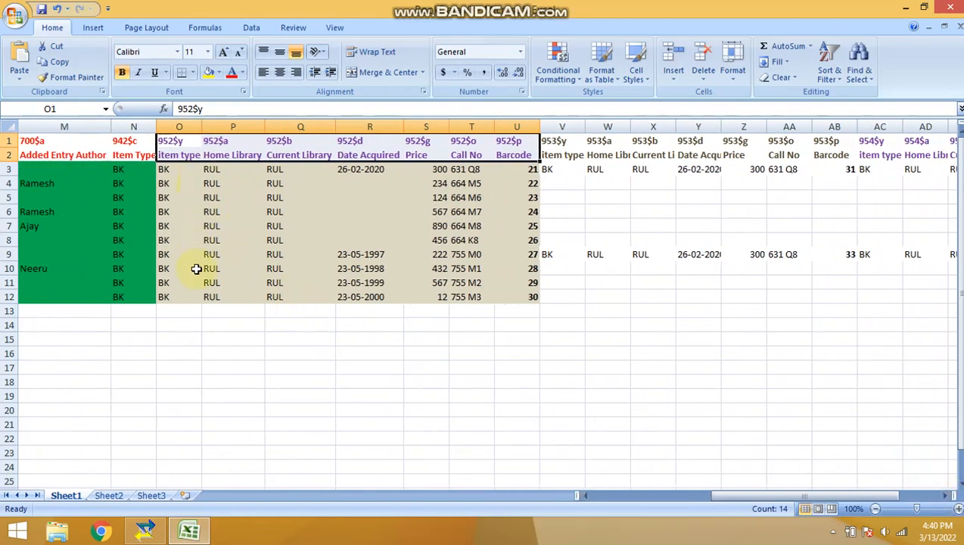
pyautogui.click(240, 168)
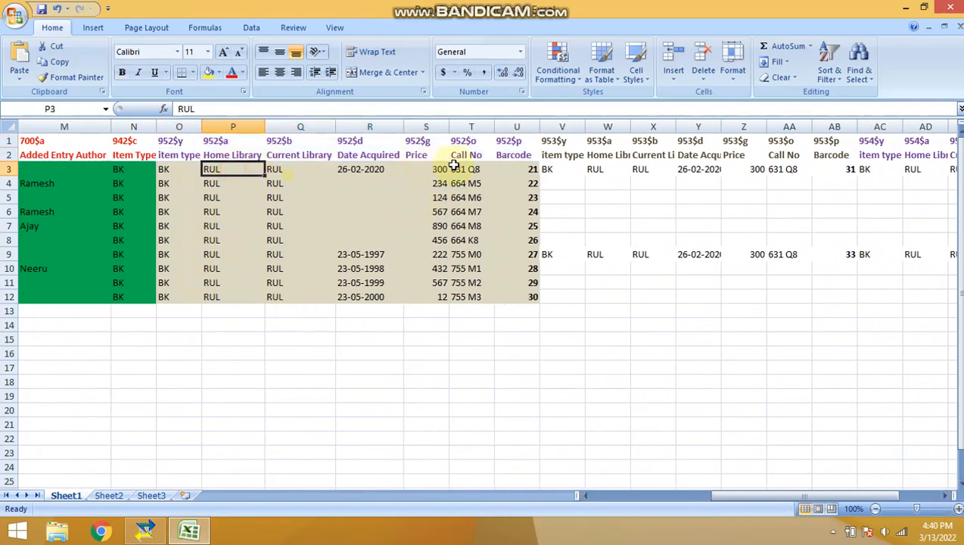
pyautogui.click(518, 173)
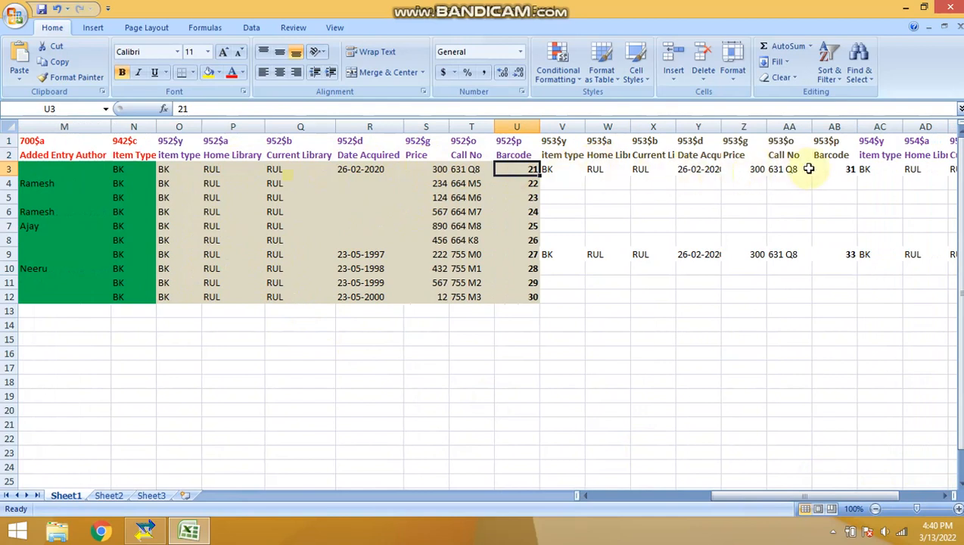
# Examine the 953 tag headers for the second copy's item fields in columns V to AB, one subfield at a time.
pyautogui.click(946, 496)
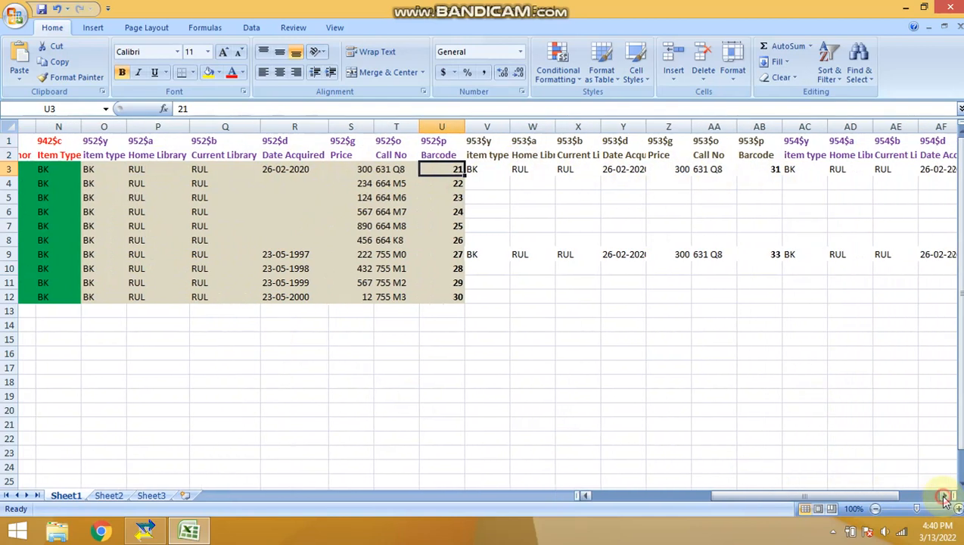
pyautogui.click(944, 497)
pyautogui.click(944, 497)
pyautogui.click(944, 497)
pyautogui.click(944, 498)
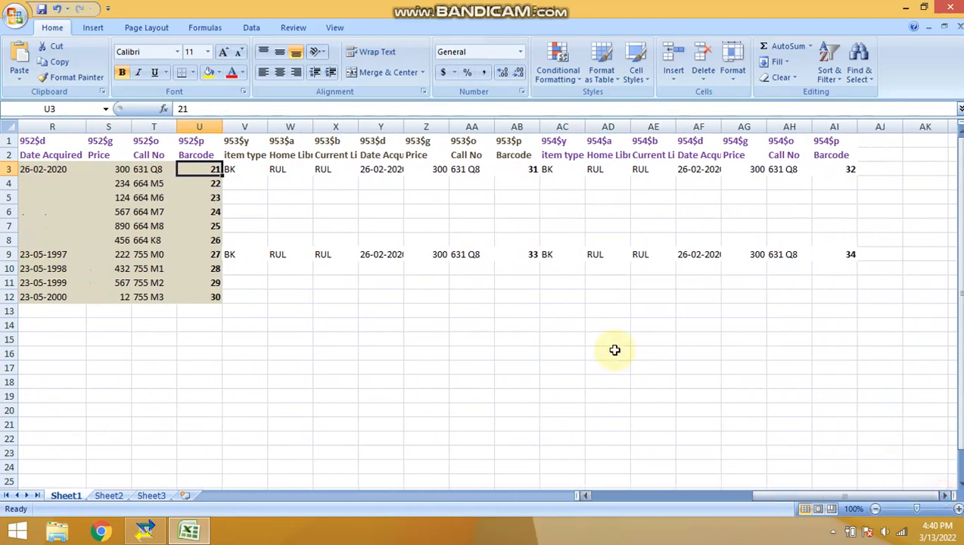
pyautogui.moveTo(234, 141); pyautogui.dragTo(515, 149)
pyautogui.click(184, 141)
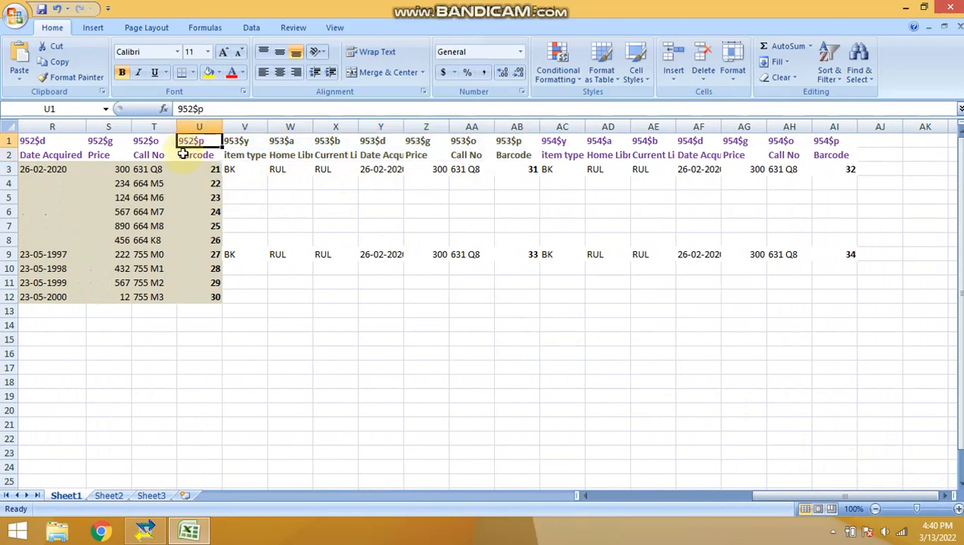
pyautogui.click(232, 142)
pyautogui.click(287, 142)
pyautogui.click(333, 142)
pyautogui.click(382, 143)
pyautogui.click(424, 143)
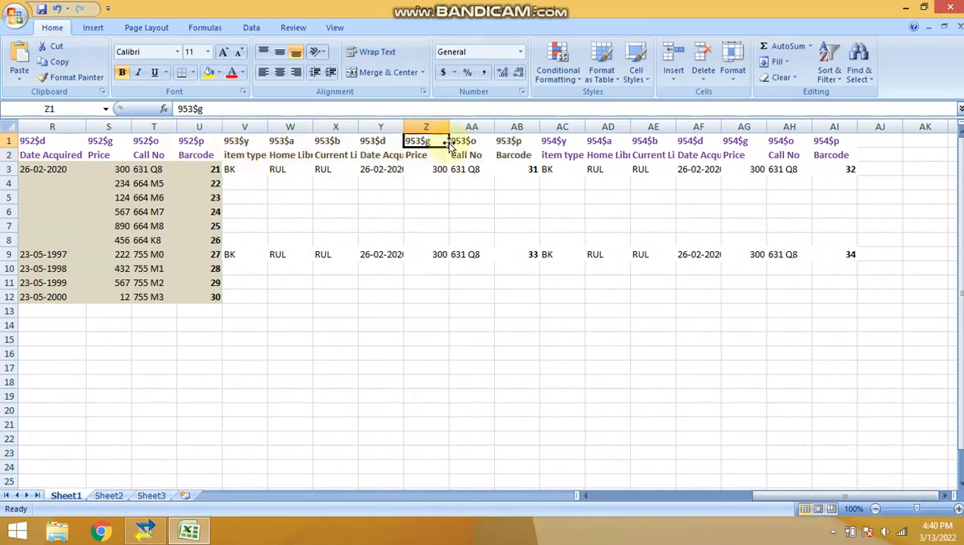
pyautogui.click(476, 143)
pyautogui.click(503, 143)
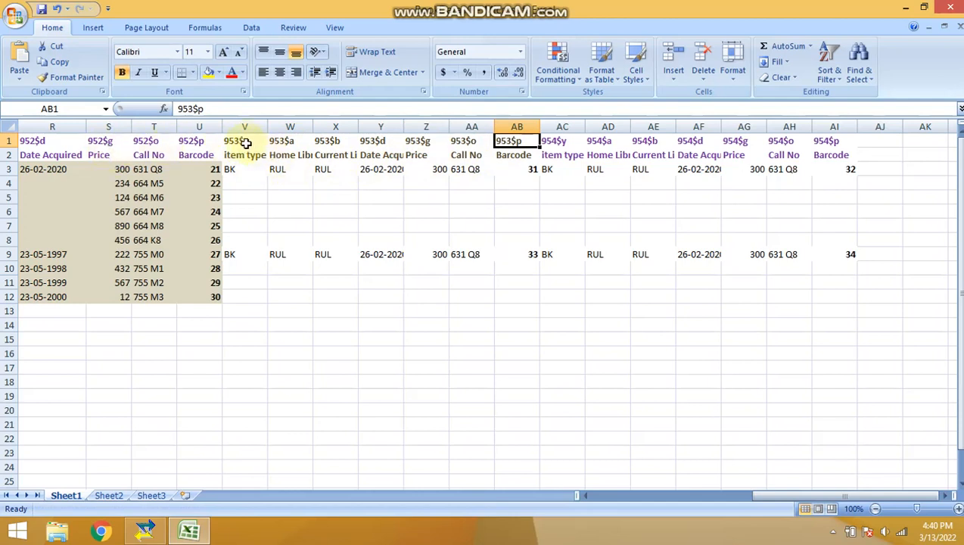
# Examine the 954 tag headers for the third copy and the additional copies' barcodes in row 3.
pyautogui.moveTo(554, 143); pyautogui.dragTo(822, 155)
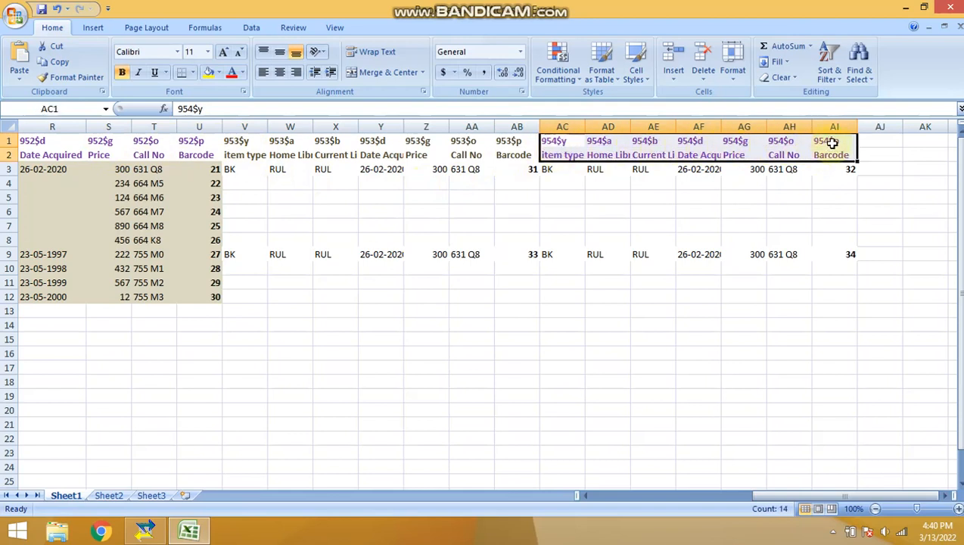
pyautogui.click(839, 170)
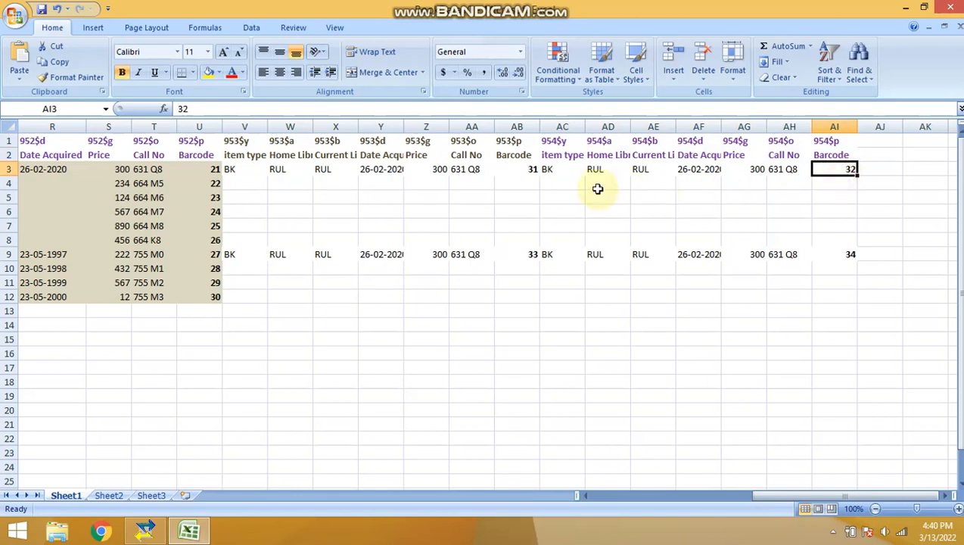
pyautogui.click(511, 174)
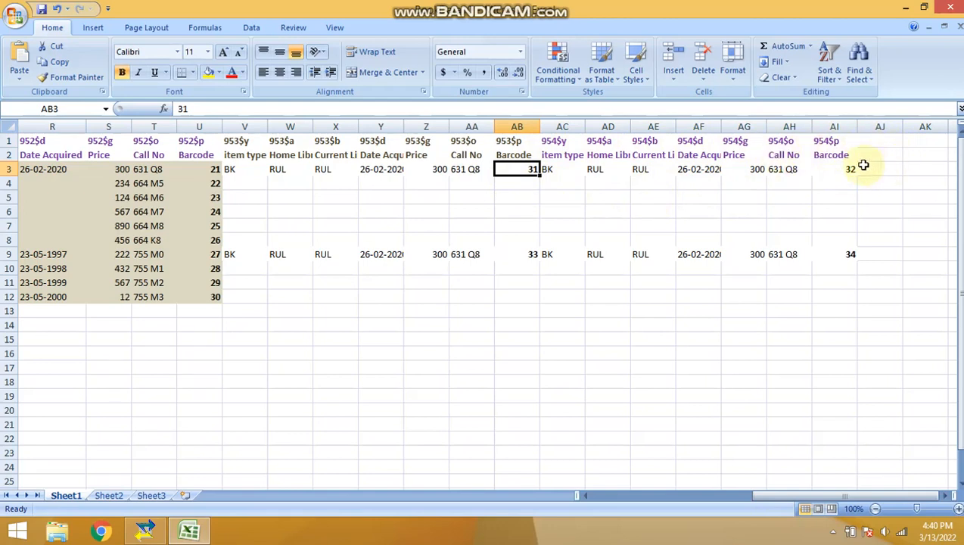
pyautogui.click(738, 142)
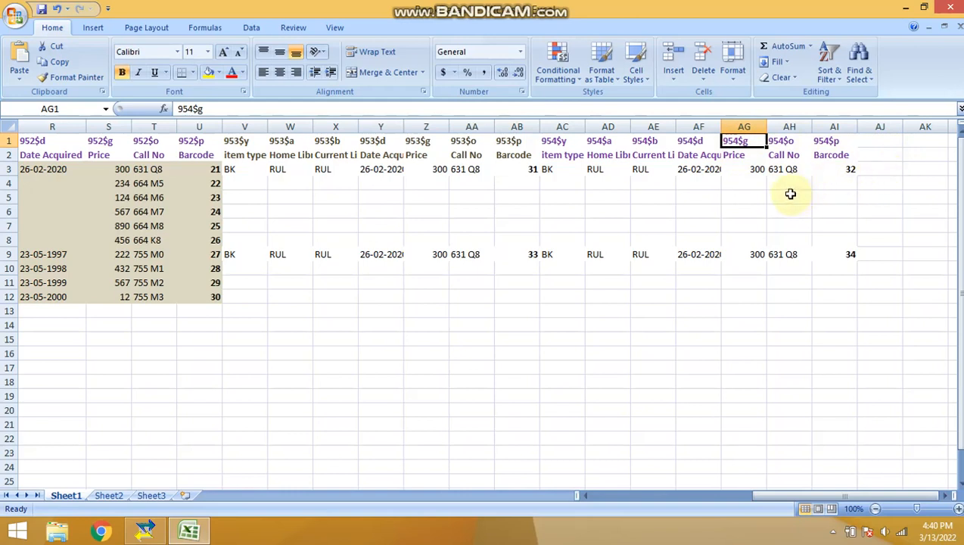
# Check the item type, home library and current library codes of the first record in row 3.
pyautogui.click(585, 496)
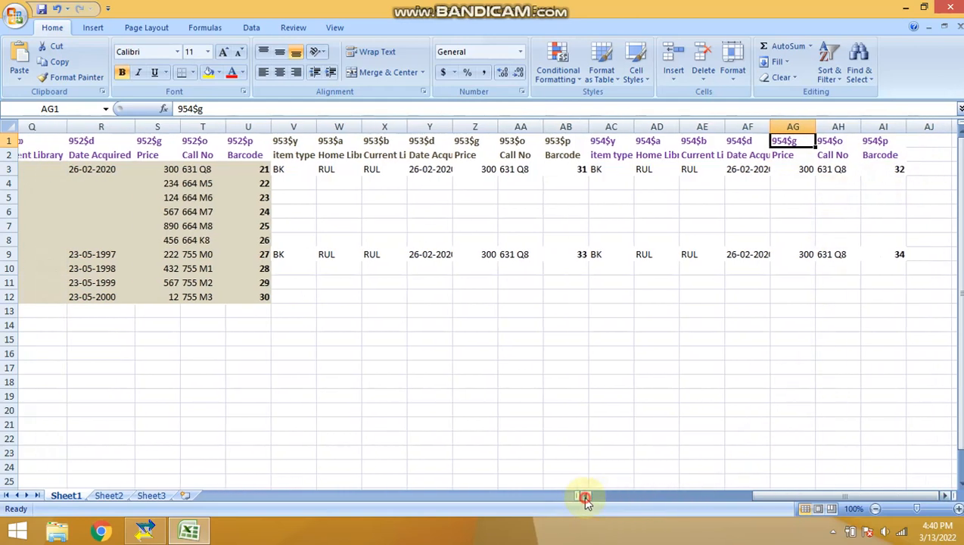
pyautogui.click(585, 496)
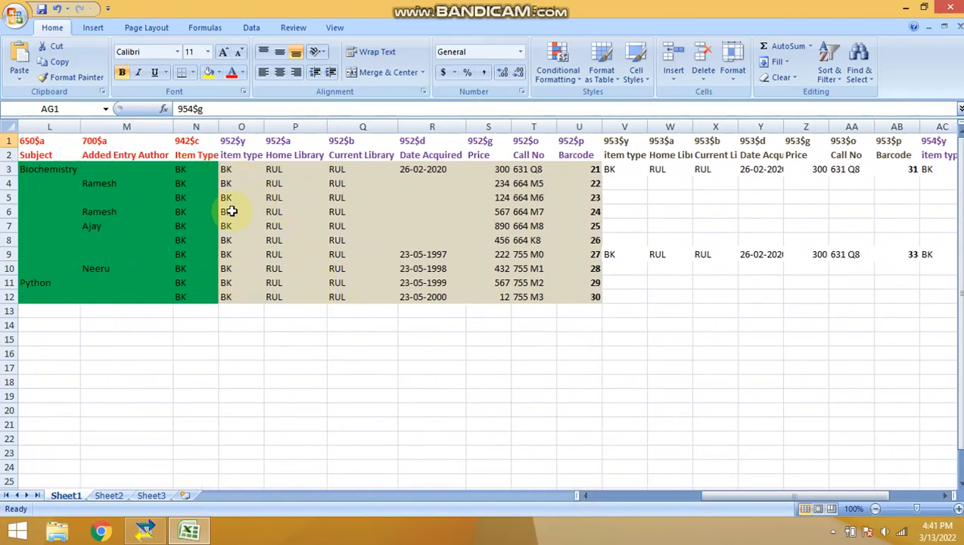
pyautogui.click(237, 173)
pyautogui.click(201, 175)
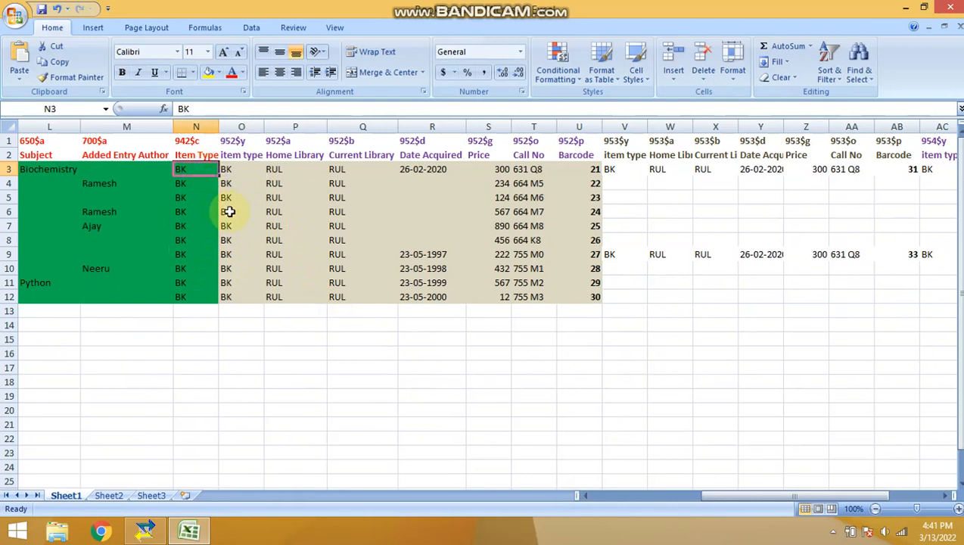
pyautogui.click(273, 172)
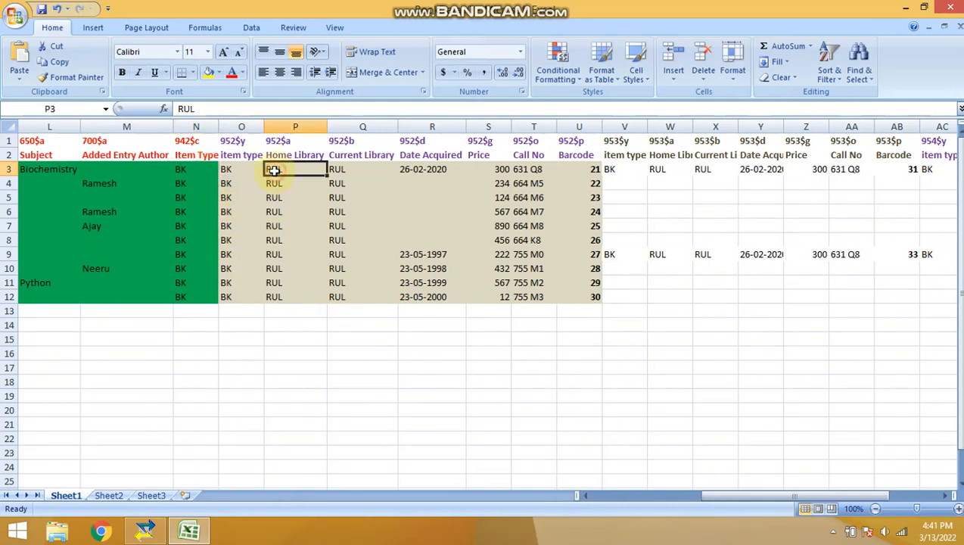
pyautogui.click(330, 172)
pyautogui.click(294, 173)
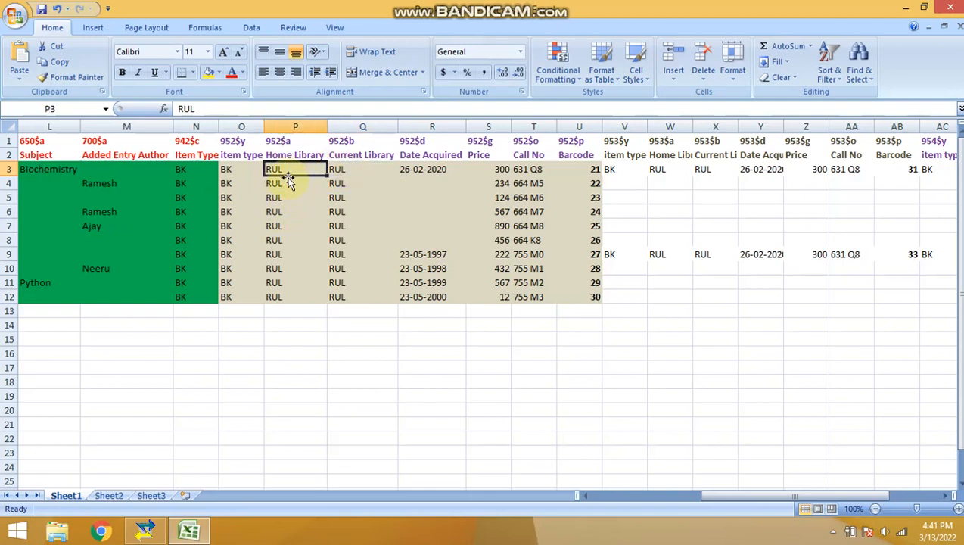
pyautogui.click(341, 173)
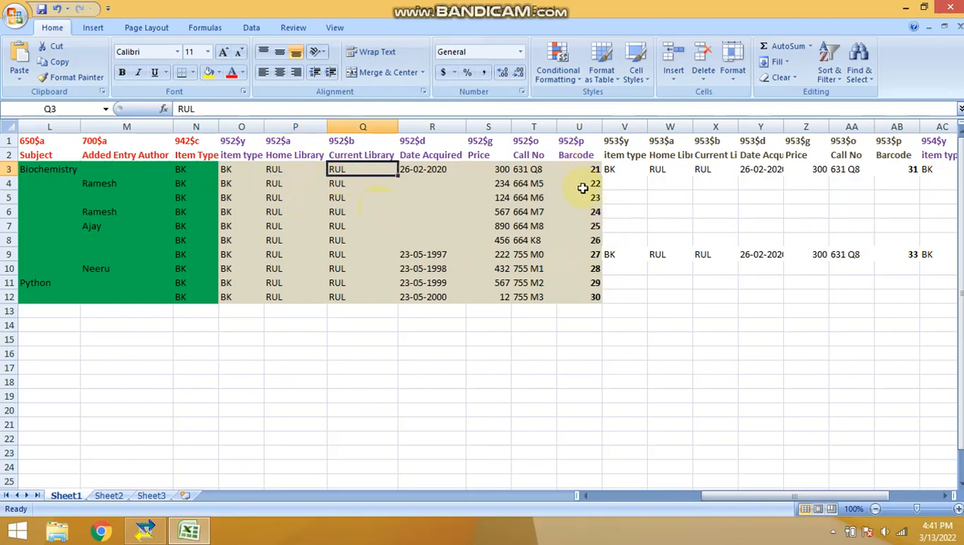
# Check the 952$p barcode values of all records and sample call numbers and prices in the adjacent columns.
pyautogui.moveTo(575, 171); pyautogui.dragTo(579, 296)
pyautogui.click(575, 225)
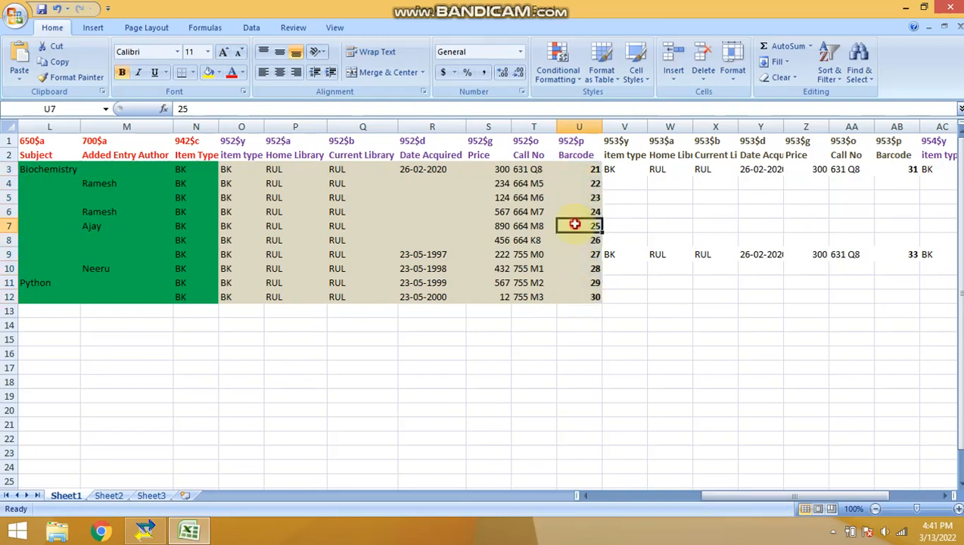
pyautogui.click(578, 198)
pyautogui.click(582, 225)
pyautogui.click(589, 243)
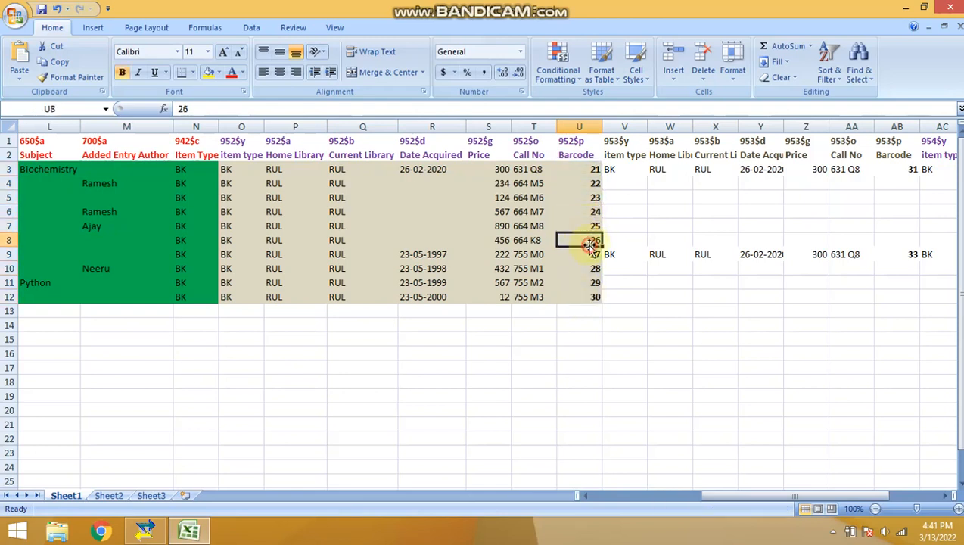
pyautogui.click(529, 199)
pyautogui.click(501, 226)
pyautogui.click(515, 256)
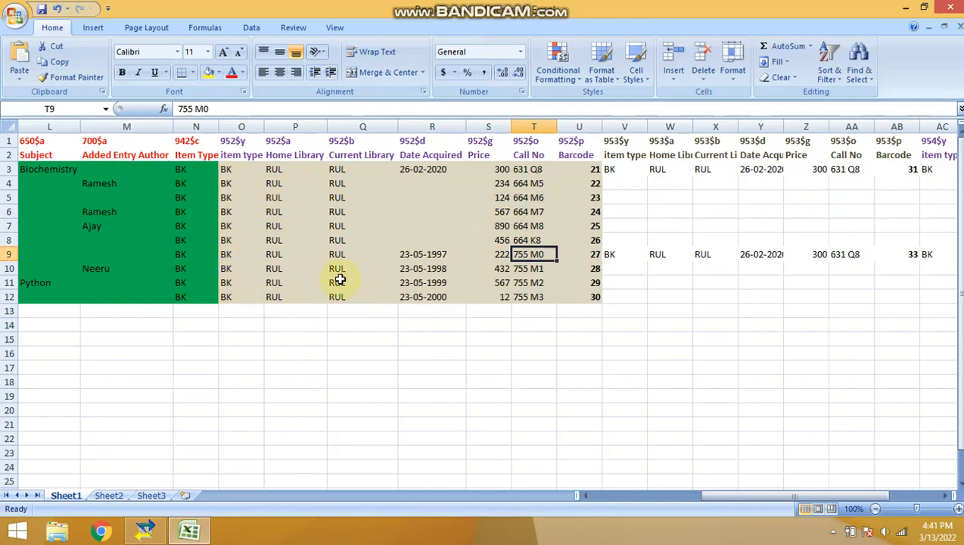
# Return to the start of the sheet and review the ISBN, Call No and Author headers in row 2.
pyautogui.moveTo(713, 496); pyautogui.dragTo(595, 497)
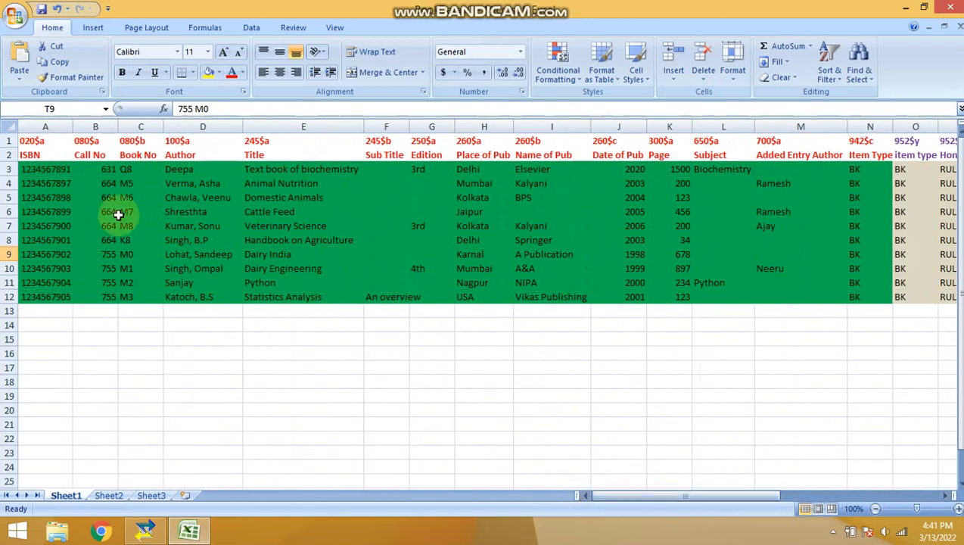
pyautogui.click(33, 154)
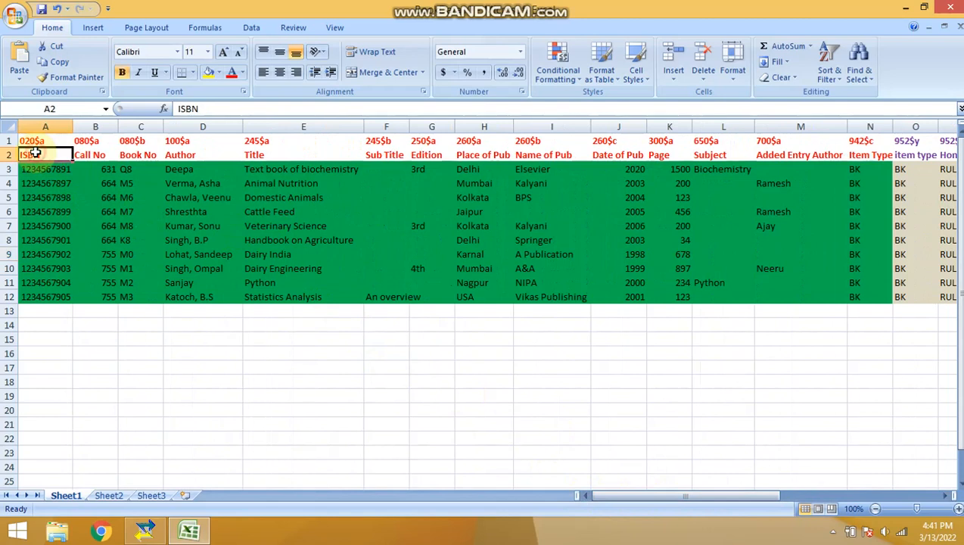
pyautogui.click(90, 155)
pyautogui.click(187, 154)
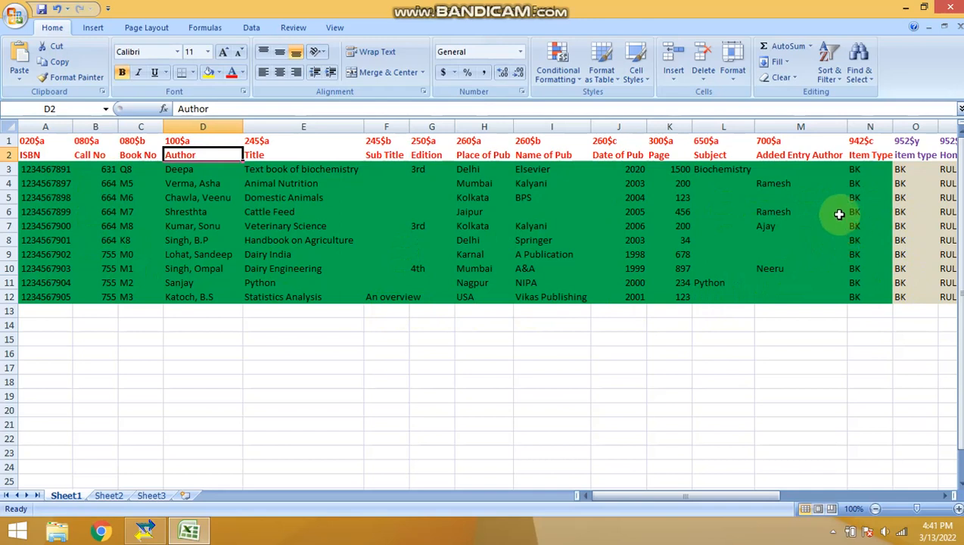
# Close the Excel workbook, switch to Chrome and go to google.com.
pyautogui.click(955, 9)
pyautogui.click(106, 533)
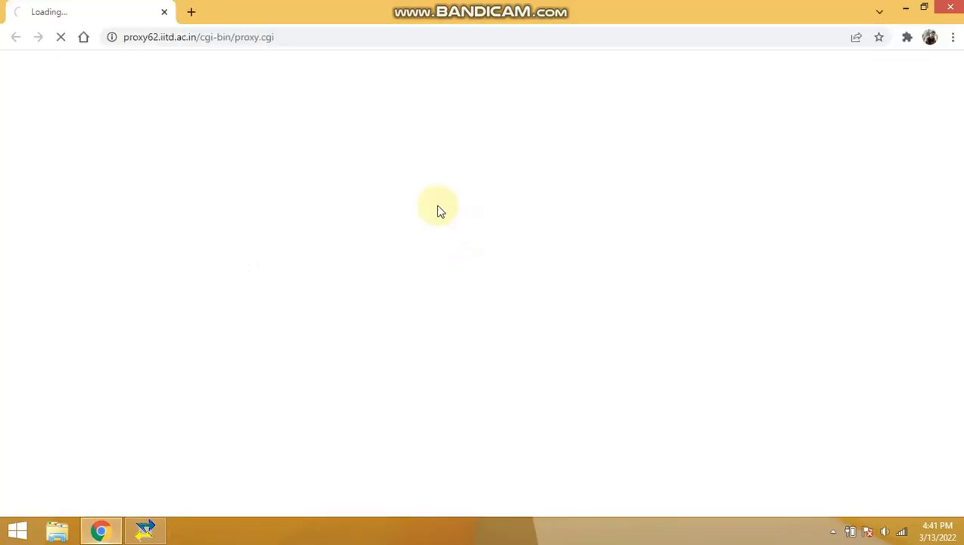
pyautogui.click(281, 37)
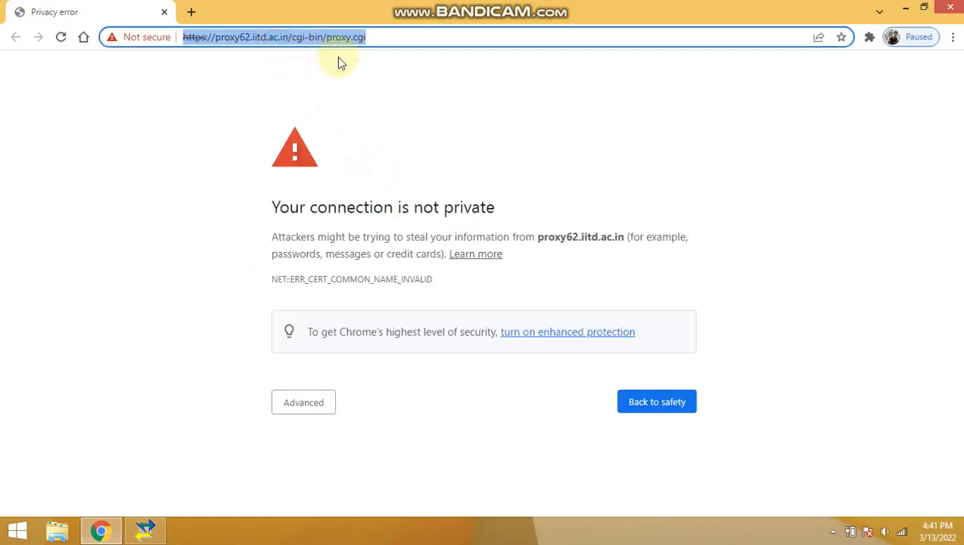
pyautogui.write('g')
pyautogui.press('Return')
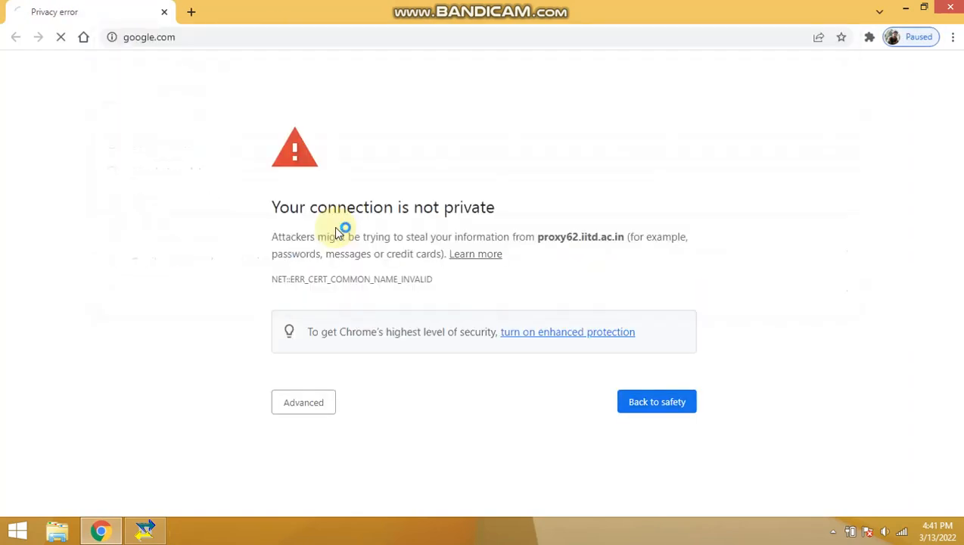
# Search Google for "marcedit" and open the MarcEdit Development Downloads page from the results.
pyautogui.click(366, 196)
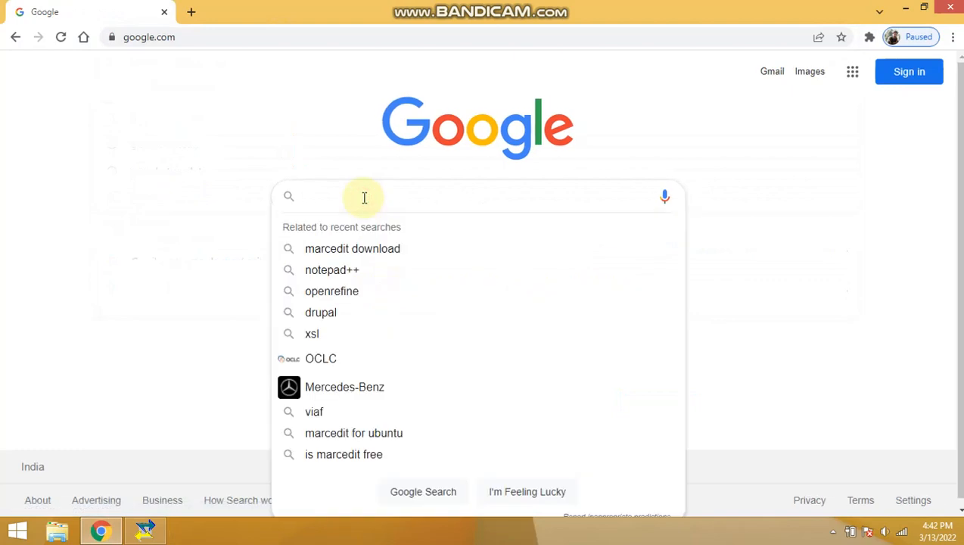
pyautogui.write('marec')
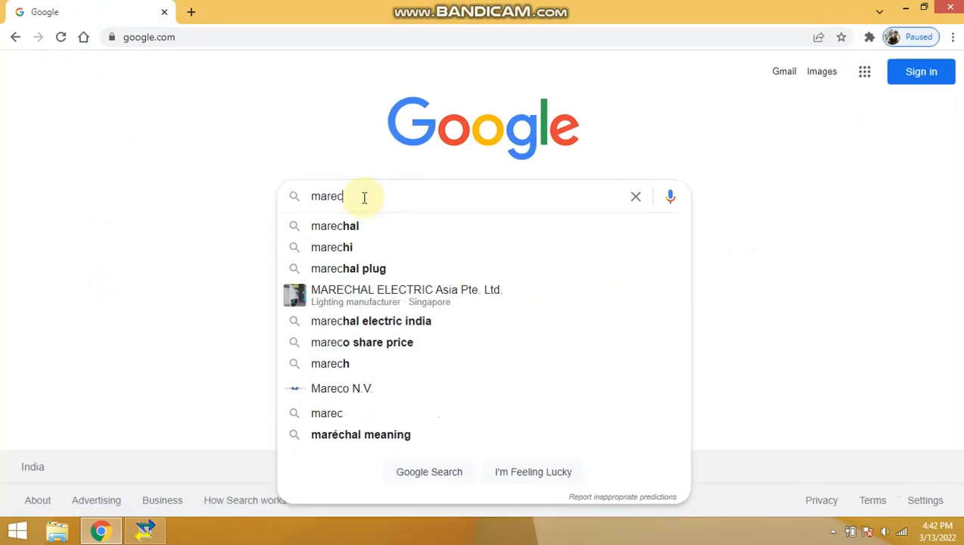
pyautogui.press('BackSpace')
pyautogui.press('BackSpace')
pyautogui.write('cedit')
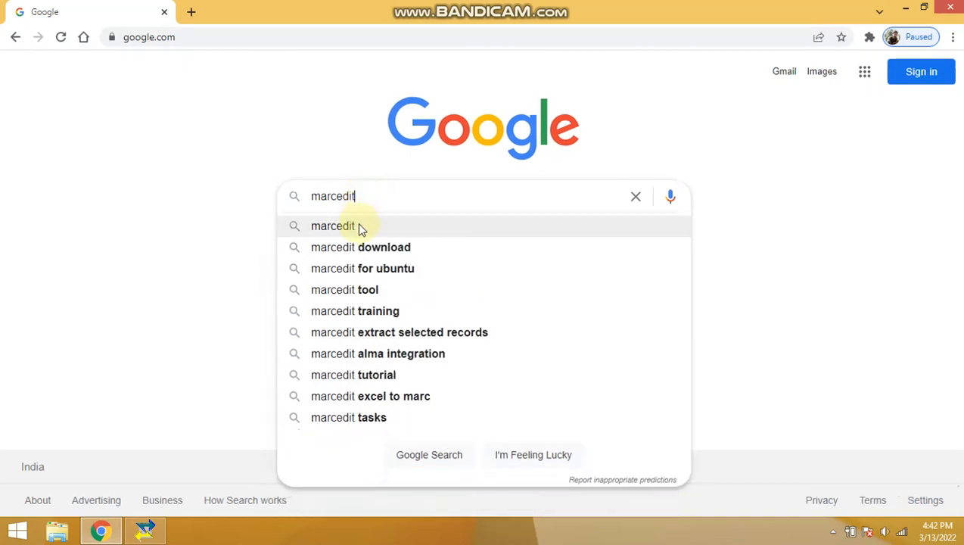
pyautogui.click(359, 227)
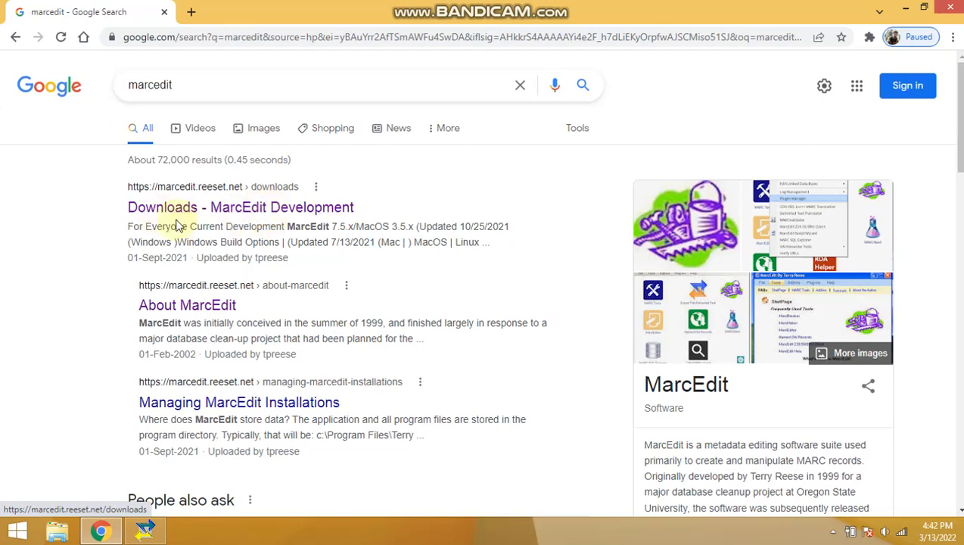
pyautogui.click(303, 211)
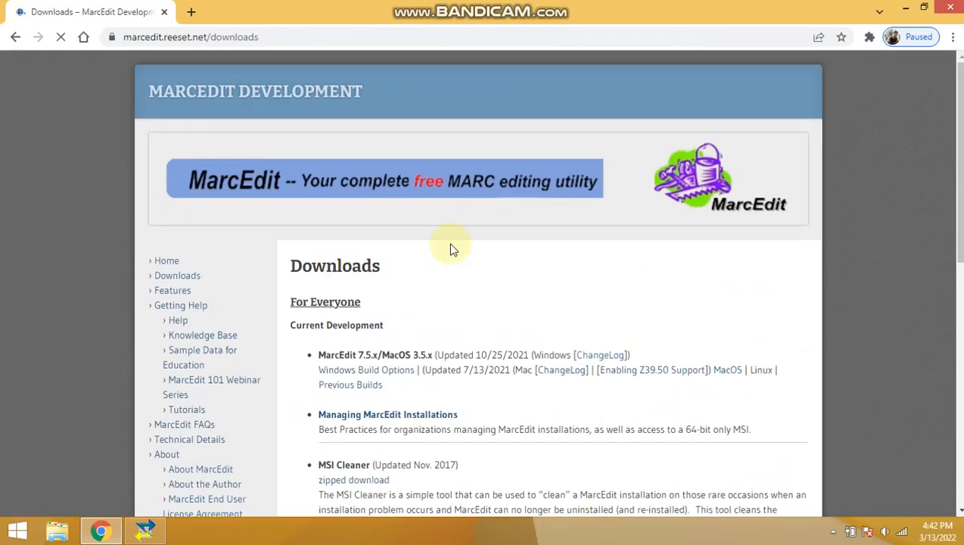
# Look through the MarcEdit downloads page down to the past versions and the license section.
pyautogui.scroll(-5, 453, 249)
pyautogui.scroll(-3, 452, 249)
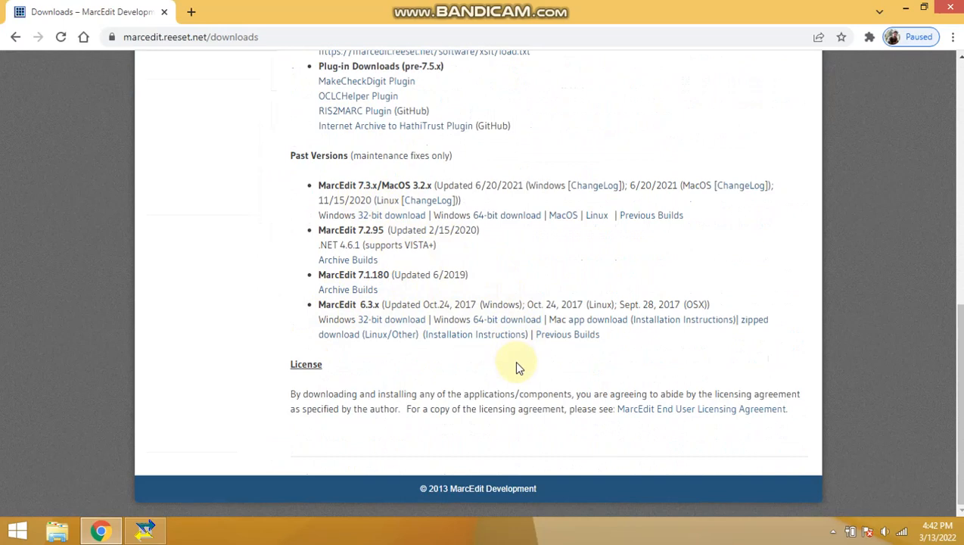
pyautogui.scroll(3, 515, 363)
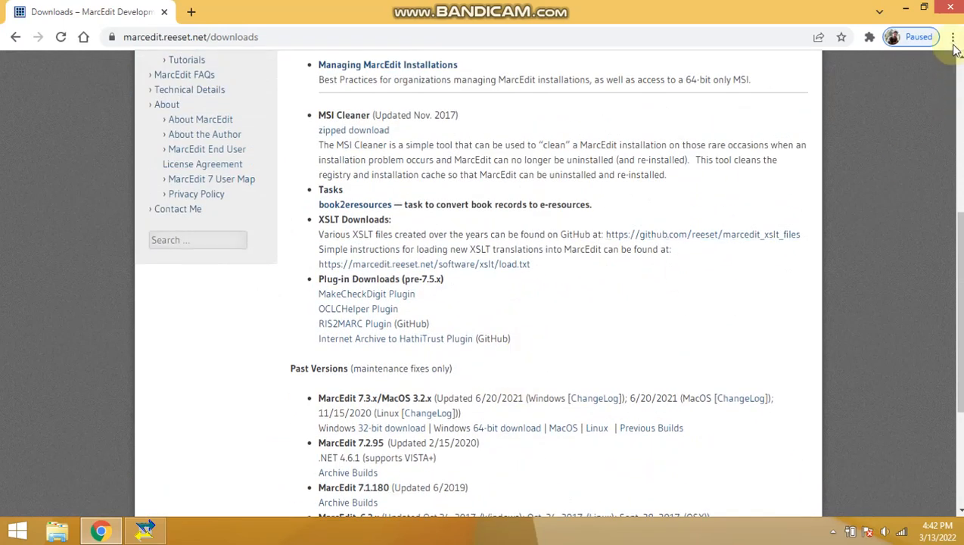
# Close Chrome and the leftover MarcEdit Delimited Text Translator window.
pyautogui.click(949, 7)
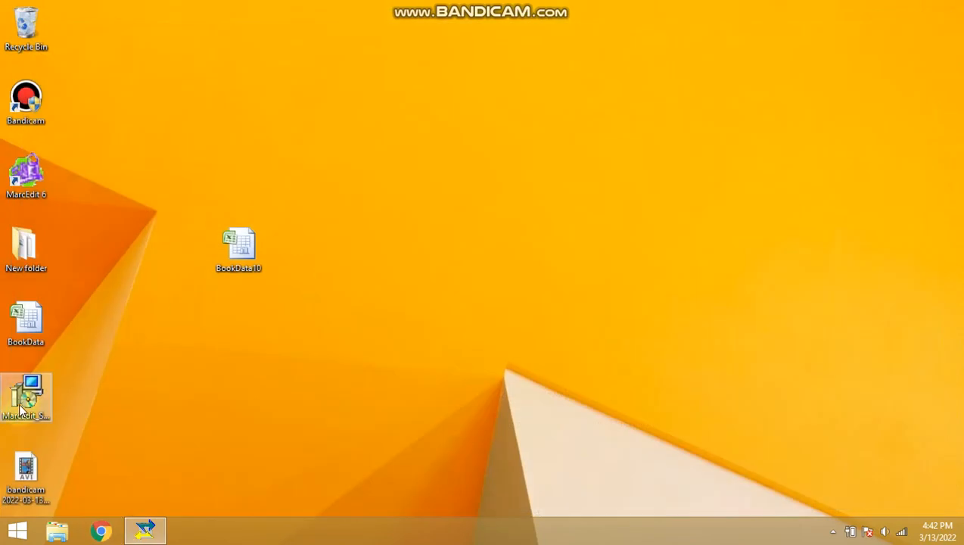
pyautogui.click(145, 529)
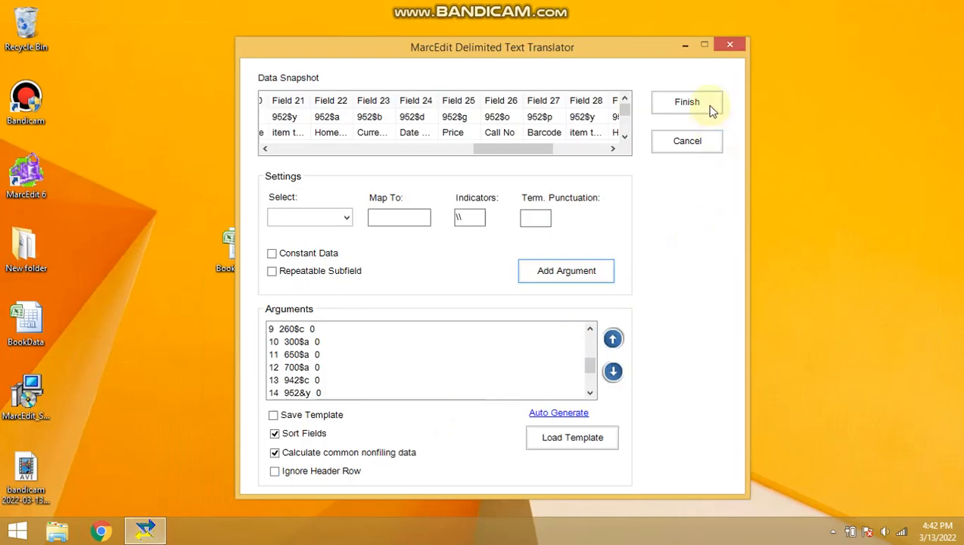
pyautogui.click(729, 45)
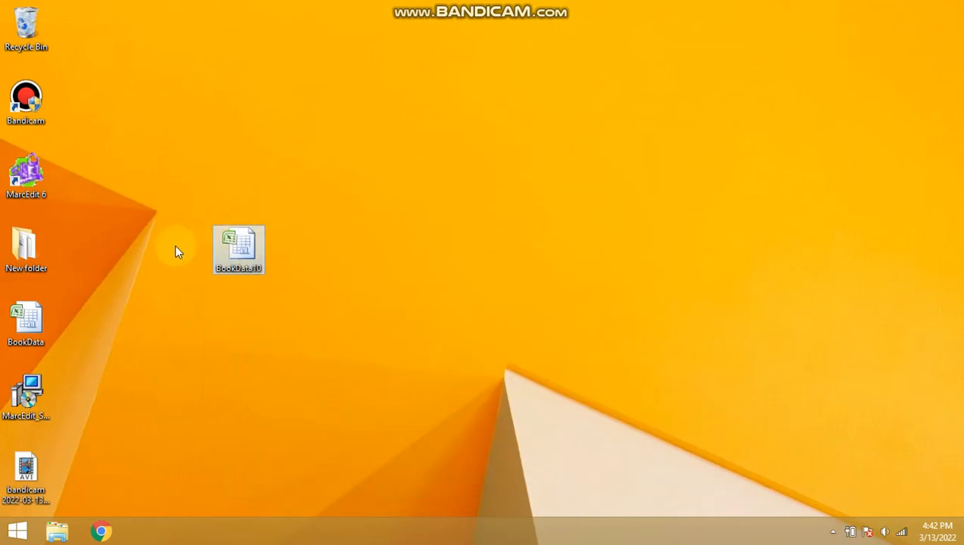
# Start MarcEdit 6, open the Delimited Text Translator and choose BookData10.xlsx on the Desktop as the source file.
pyautogui.doubleClick(27, 176)
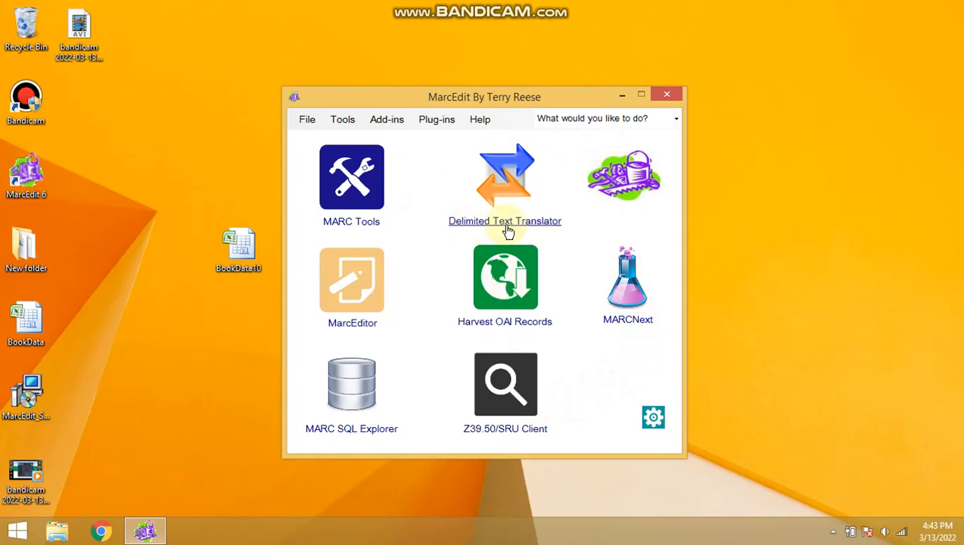
pyautogui.click(545, 224)
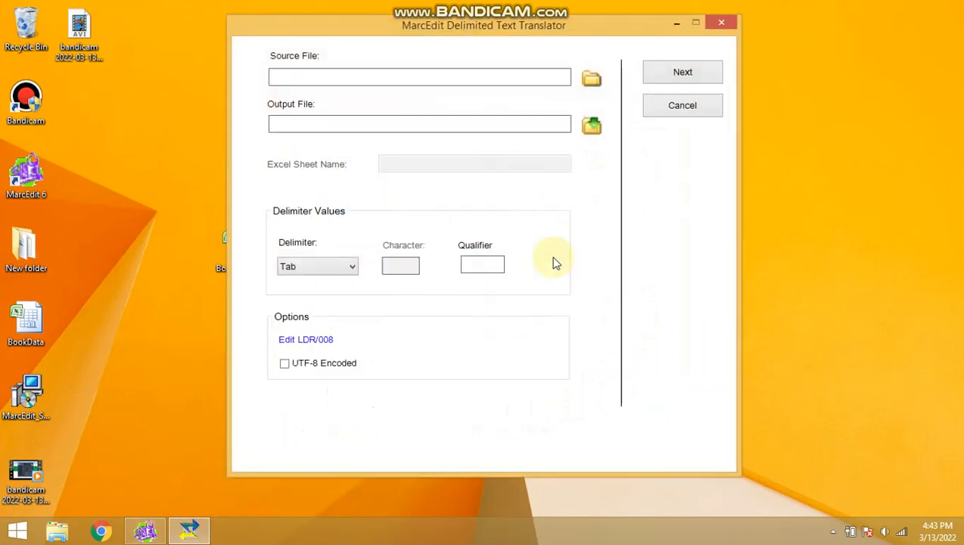
pyautogui.click(592, 82)
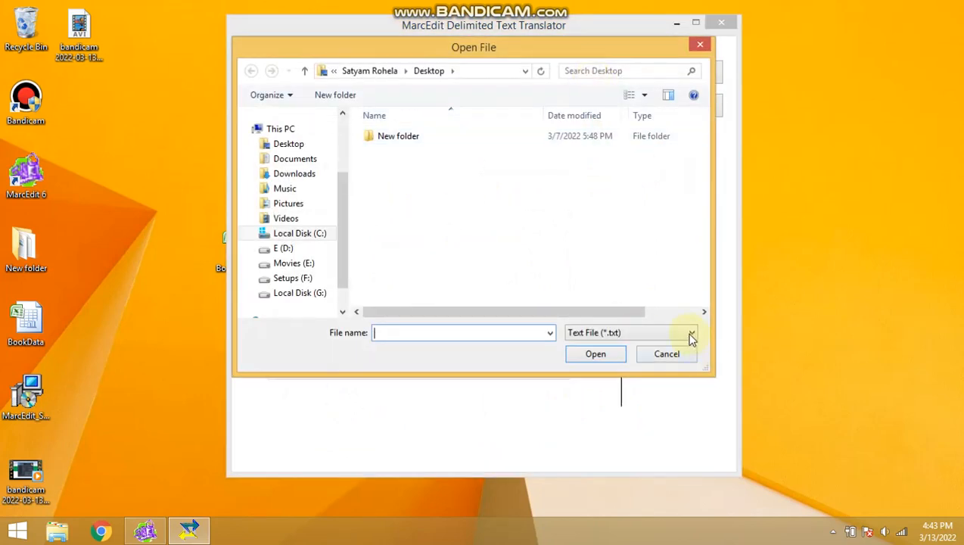
pyautogui.click(692, 334)
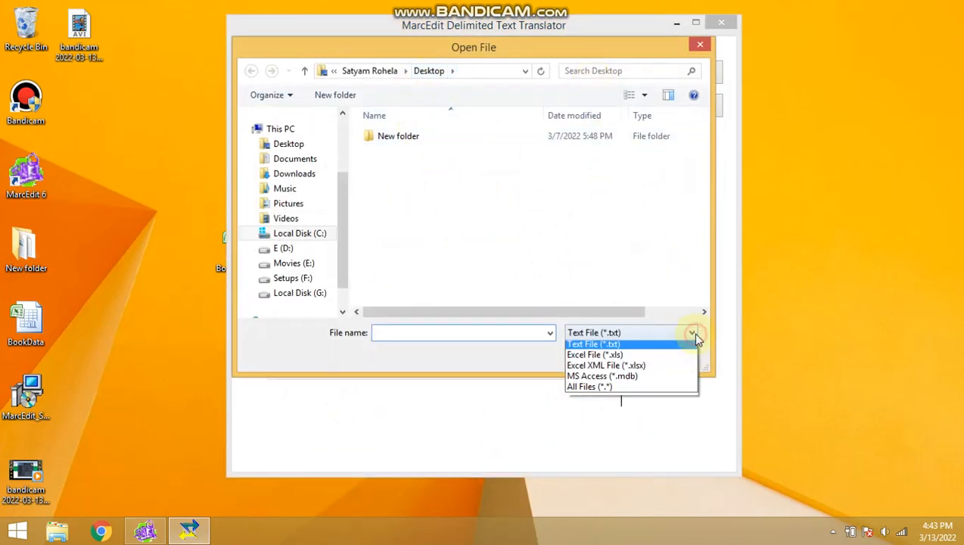
pyautogui.click(639, 387)
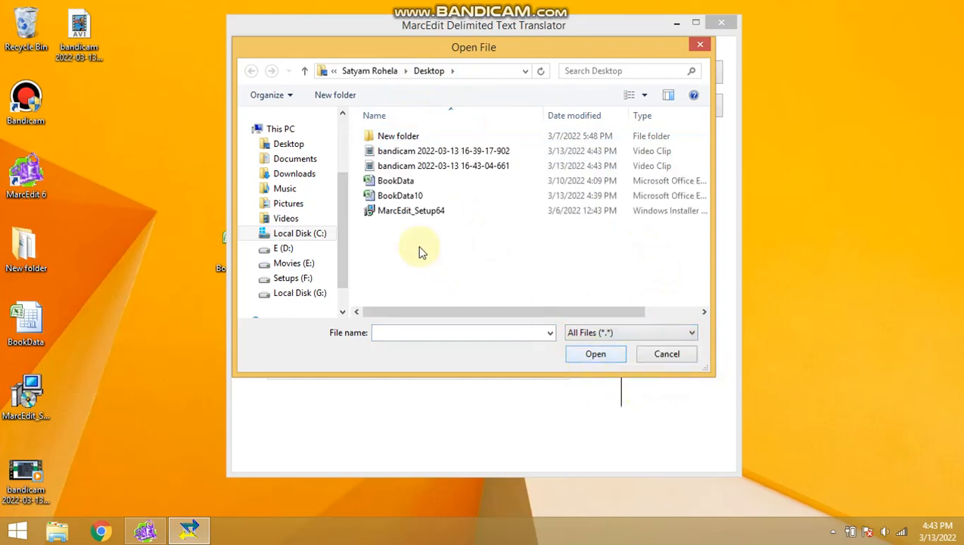
pyautogui.click(401, 196)
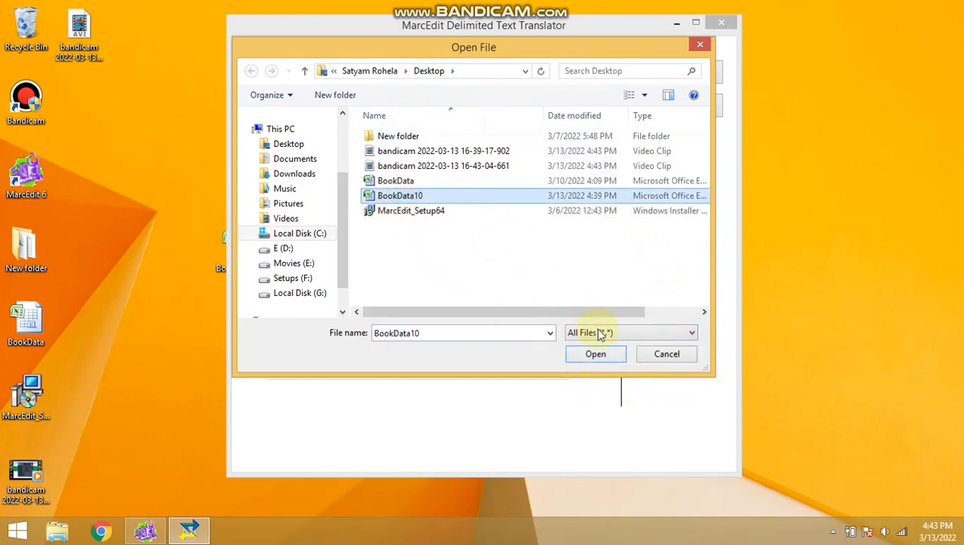
pyautogui.click(598, 354)
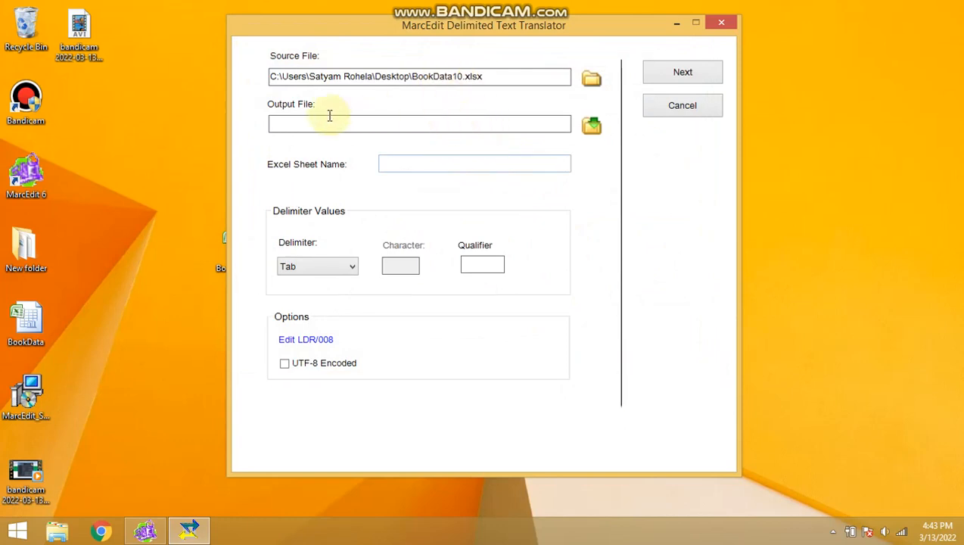
# Set the output file to BookData10 on the Desktop, saved as a MARC Text File (*.mrk).
pyautogui.click(593, 126)
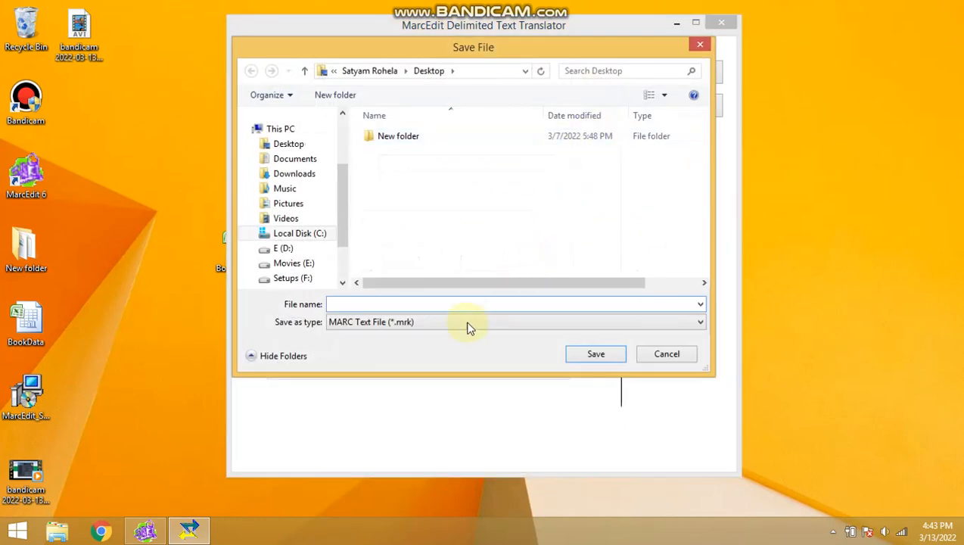
pyautogui.write('b')
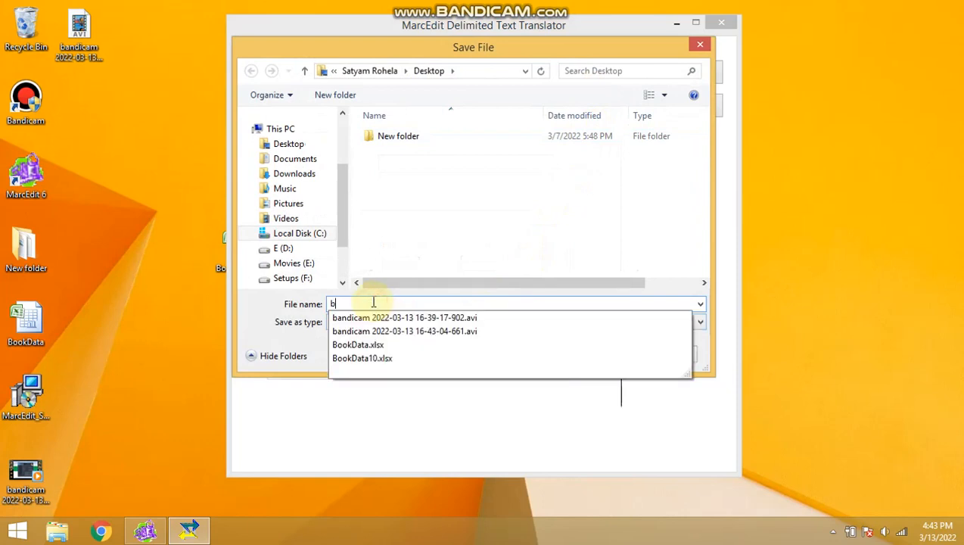
pyautogui.click(367, 359)
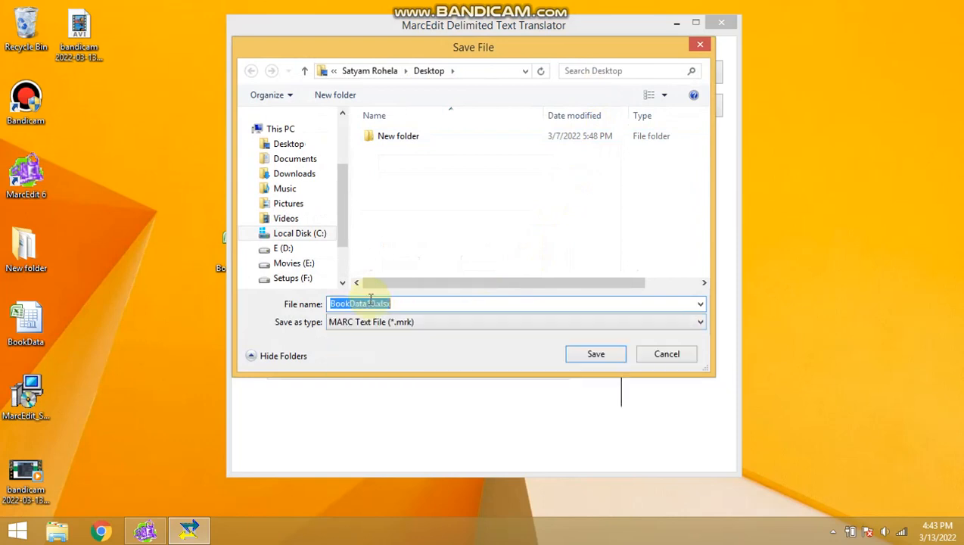
pyautogui.click(404, 303)
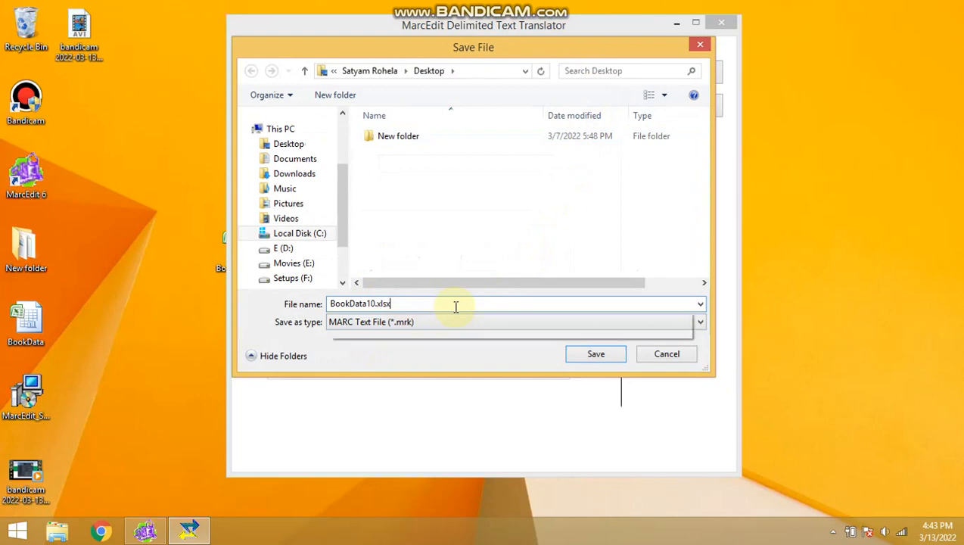
pyautogui.press('BackSpace')
pyautogui.press('BackSpace')
pyautogui.press('BackSpace')
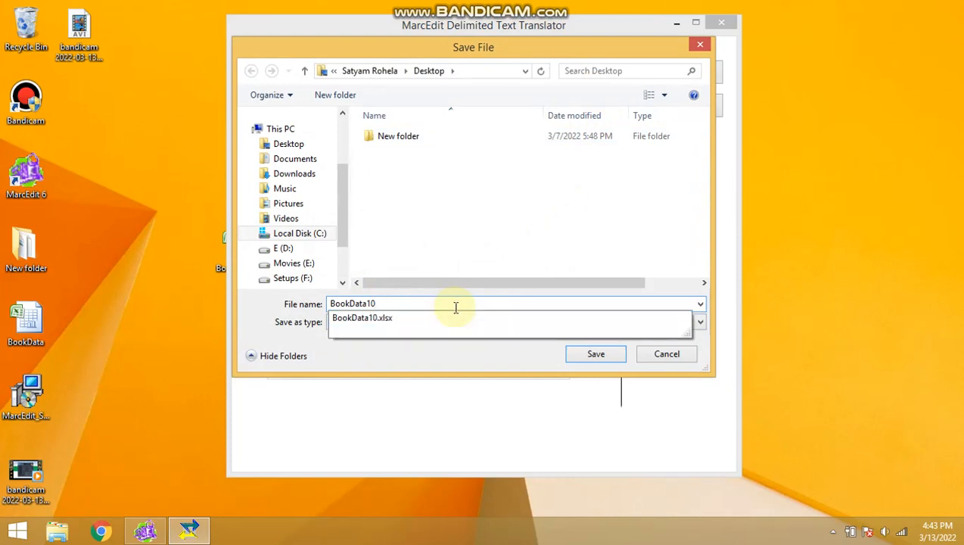
pyautogui.click(460, 344)
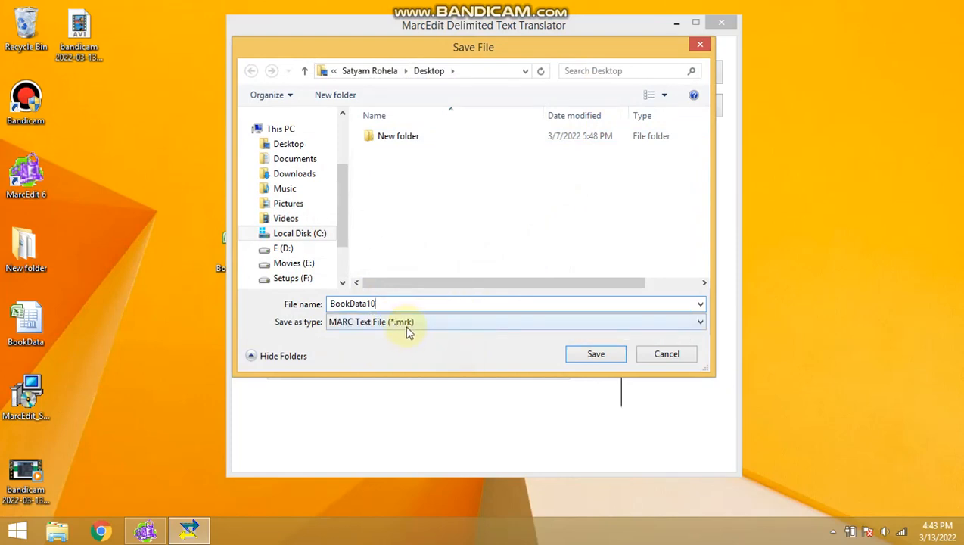
pyautogui.click(613, 356)
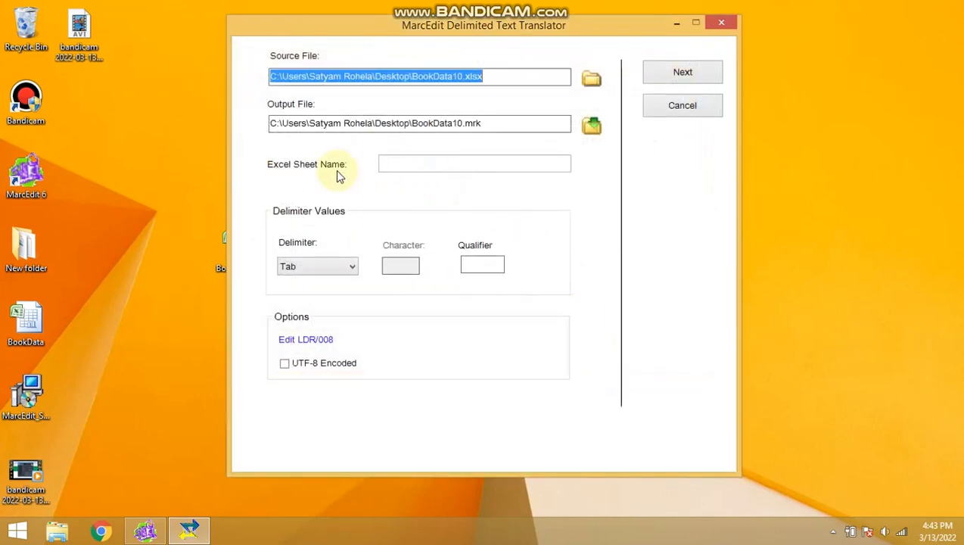
# Open the BookData10 workbook to check its sheet name, and enter sheet1 as the translator's Excel sheet name.
pyautogui.click(200, 277)
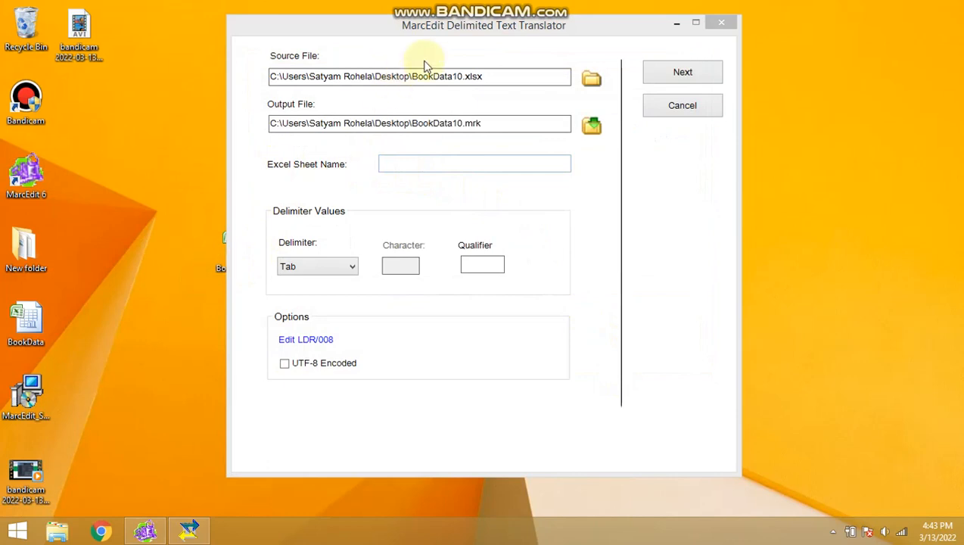
pyautogui.click(676, 25)
pyautogui.doubleClick(255, 247)
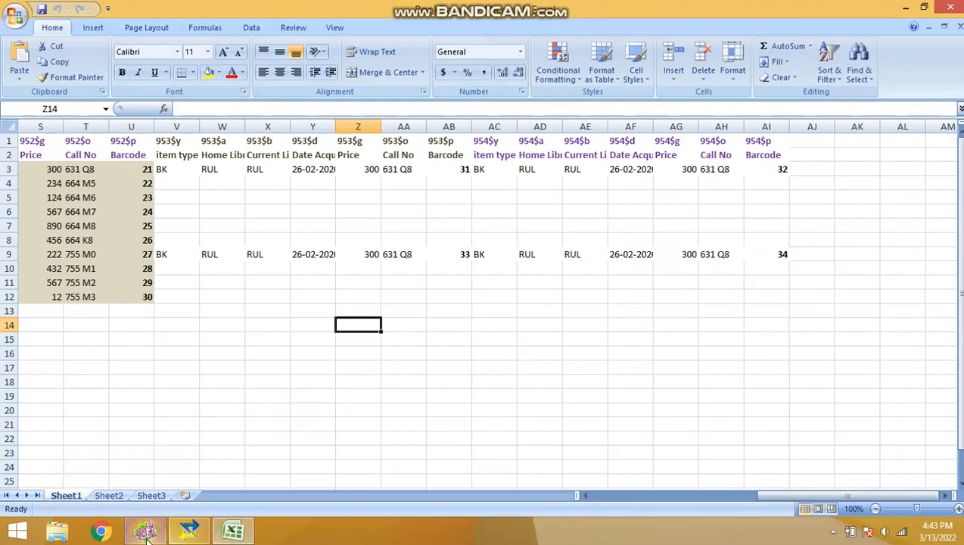
pyautogui.click(188, 532)
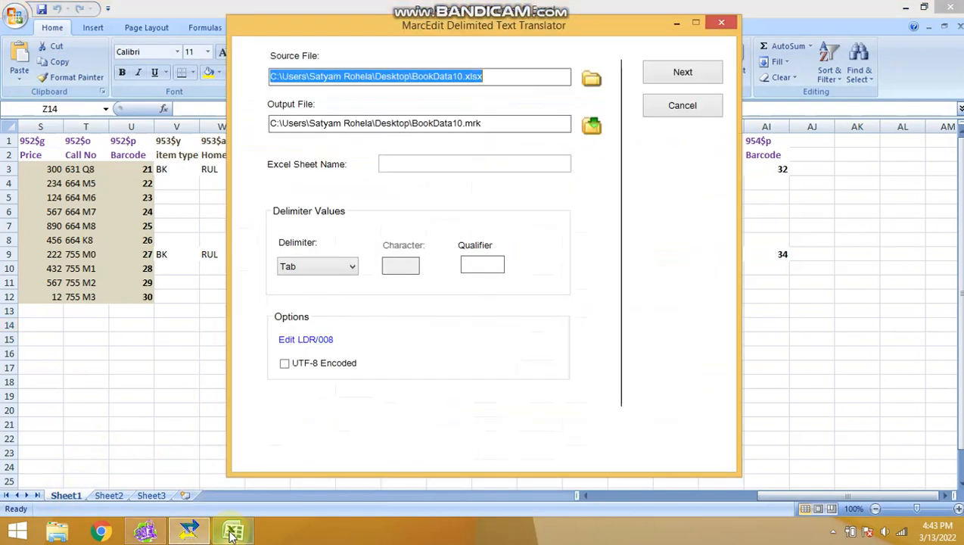
pyautogui.click(398, 163)
pyautogui.write('sheet1')
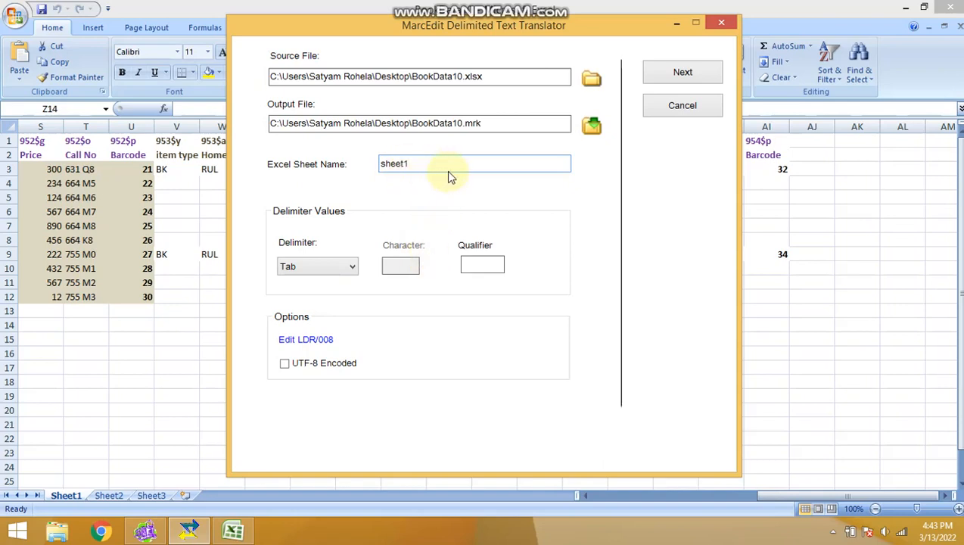
# Set the delimiter to Tab, the LDR/008 type to Book and UTF-8 encoding, and continue to the field mapping page.
pyautogui.click(352, 267)
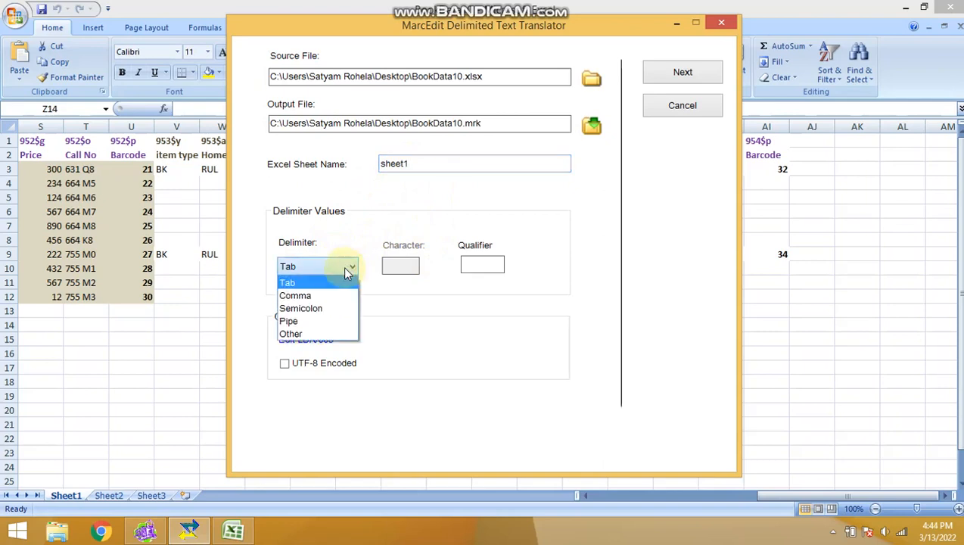
pyautogui.click(318, 280)
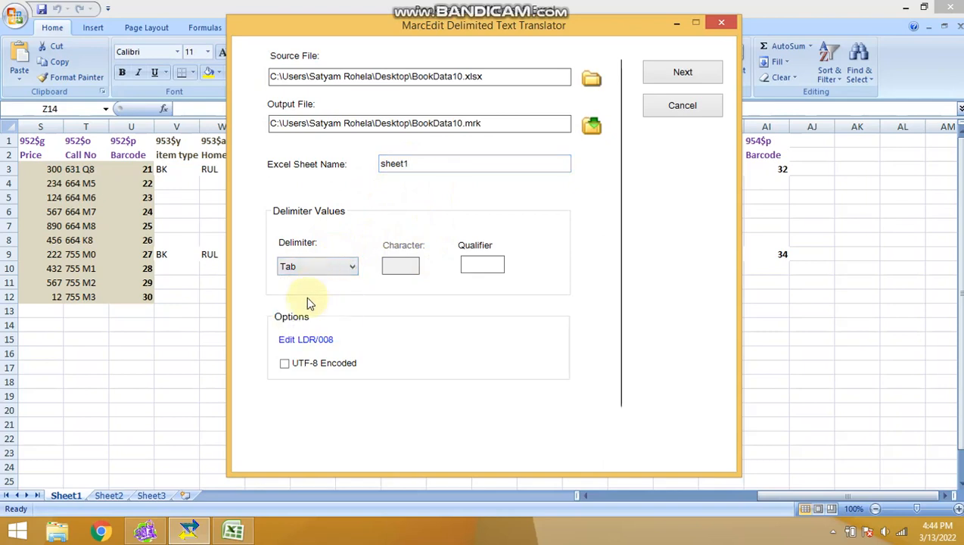
pyautogui.click(306, 340)
pyautogui.click(553, 214)
pyautogui.click(529, 226)
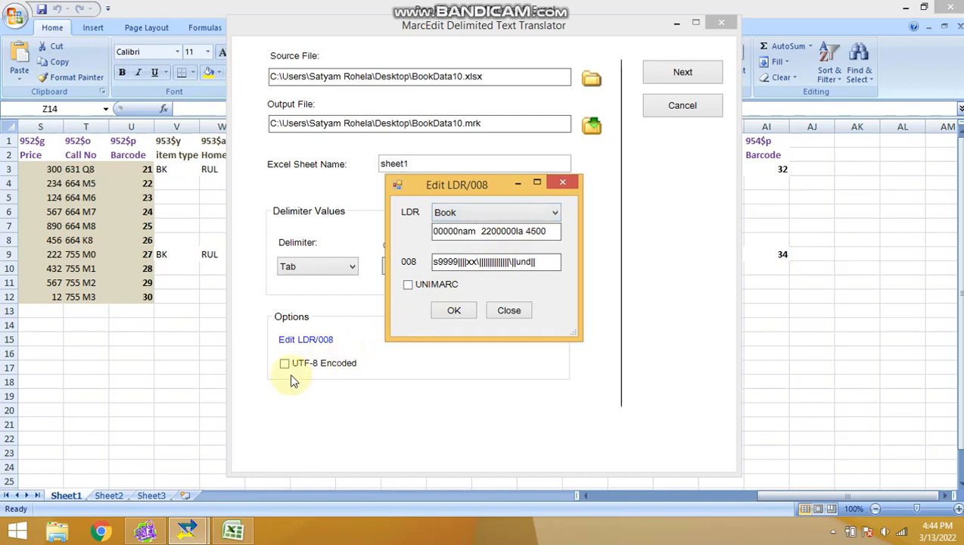
pyautogui.click(454, 311)
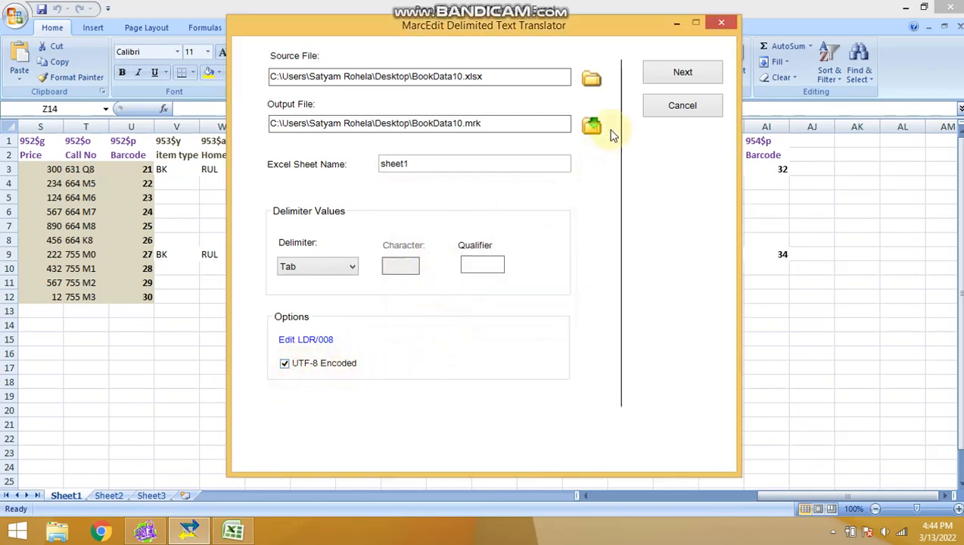
pyautogui.click(701, 85)
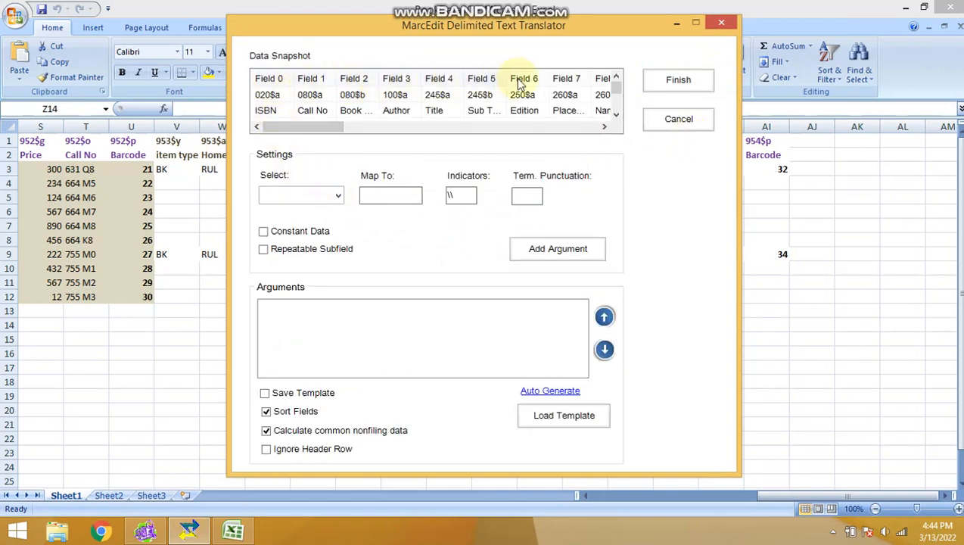
# Map Field 0 (ISBN) to 020$a and add it as an argument.
pyautogui.moveTo(290, 126); pyautogui.dragTo(261, 125)
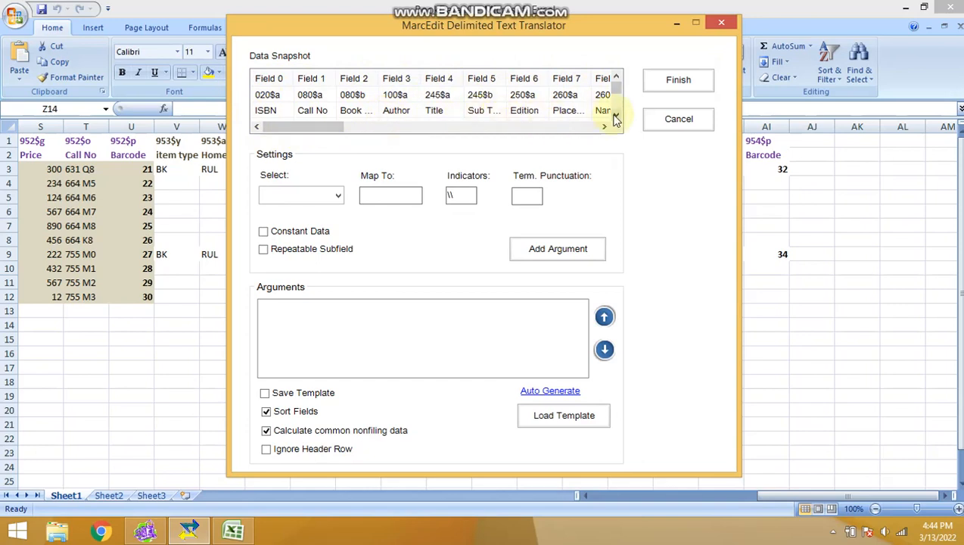
pyautogui.click(338, 196)
pyautogui.click(281, 8)
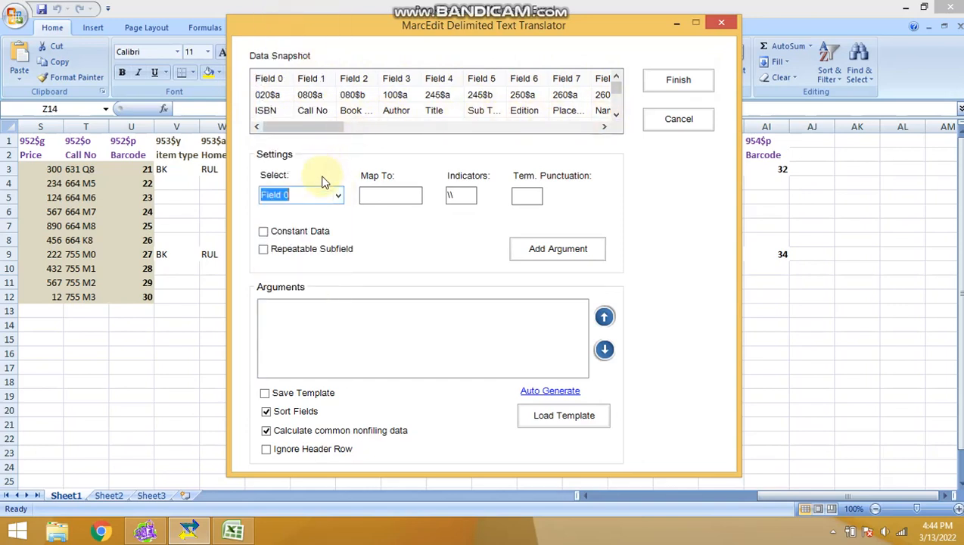
pyautogui.click(383, 195)
pyautogui.click(370, 198)
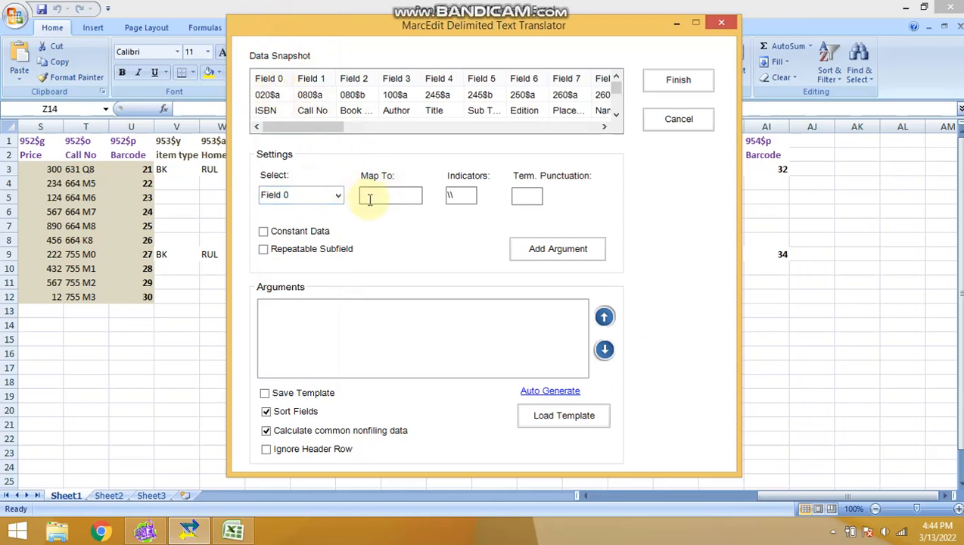
pyautogui.write('020$')
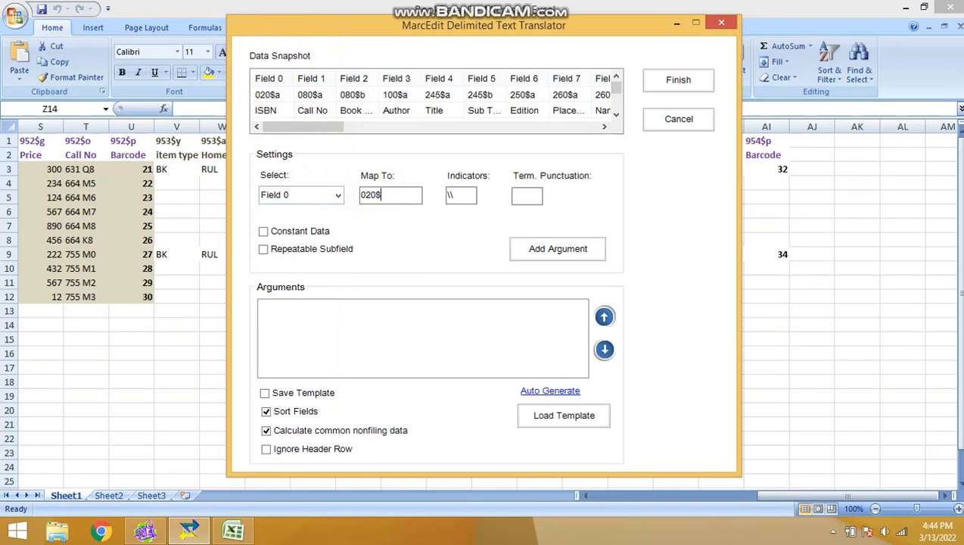
pyautogui.write('a')
pyautogui.click(545, 252)
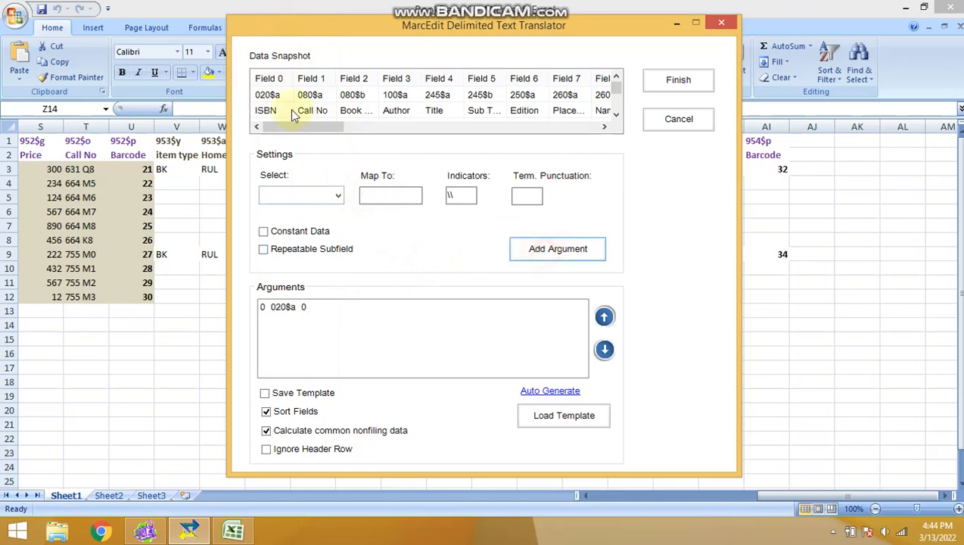
# Map Field 1 (Call No) to 080$a and add it as an argument.
pyautogui.click(340, 194)
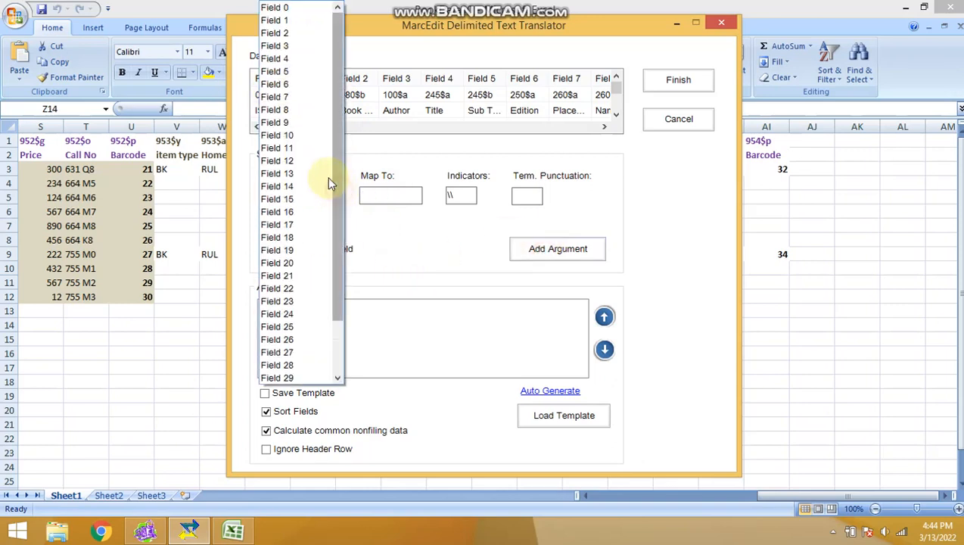
pyautogui.click(280, 21)
pyautogui.click(410, 199)
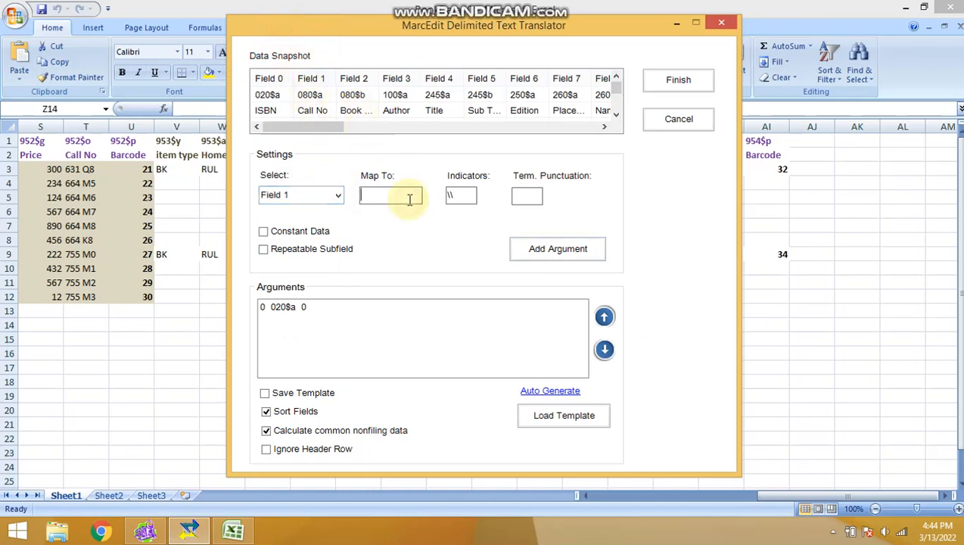
pyautogui.write('080$a')
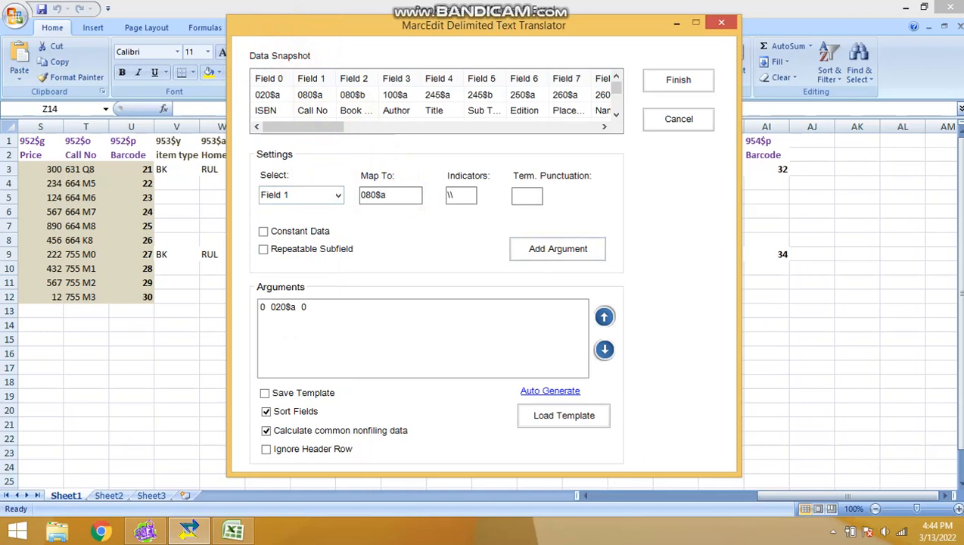
pyautogui.click(543, 250)
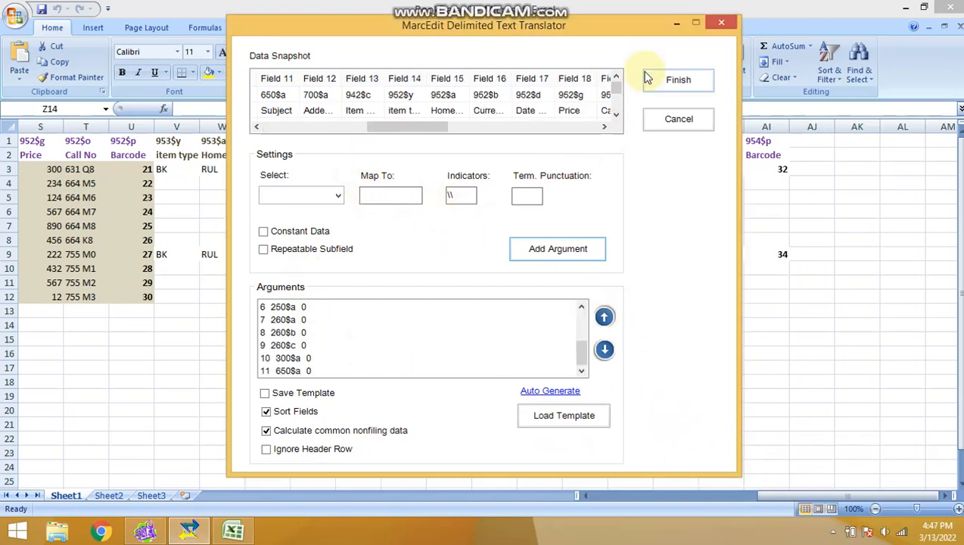
# Map Field 12 to 700$a and add it as an argument.
pyautogui.click(335, 194)
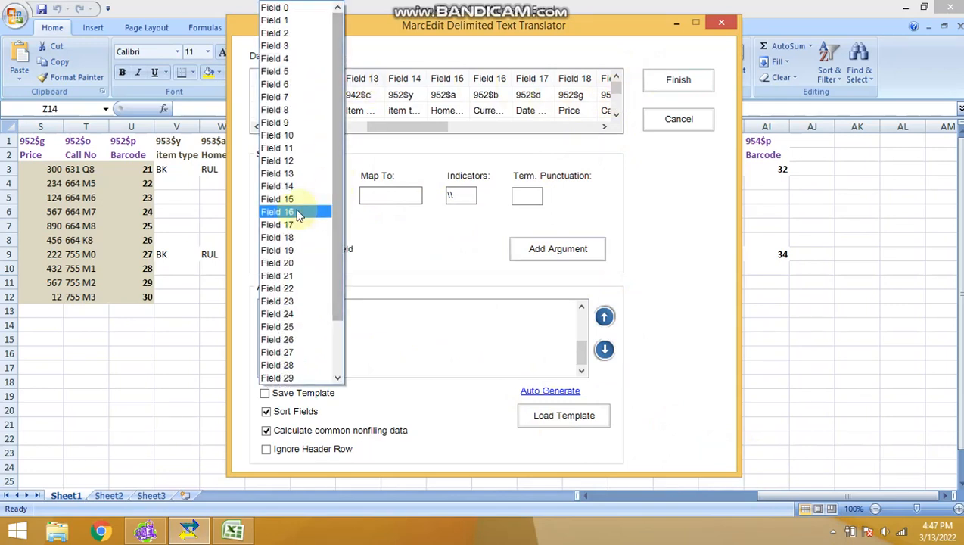
pyautogui.click(286, 160)
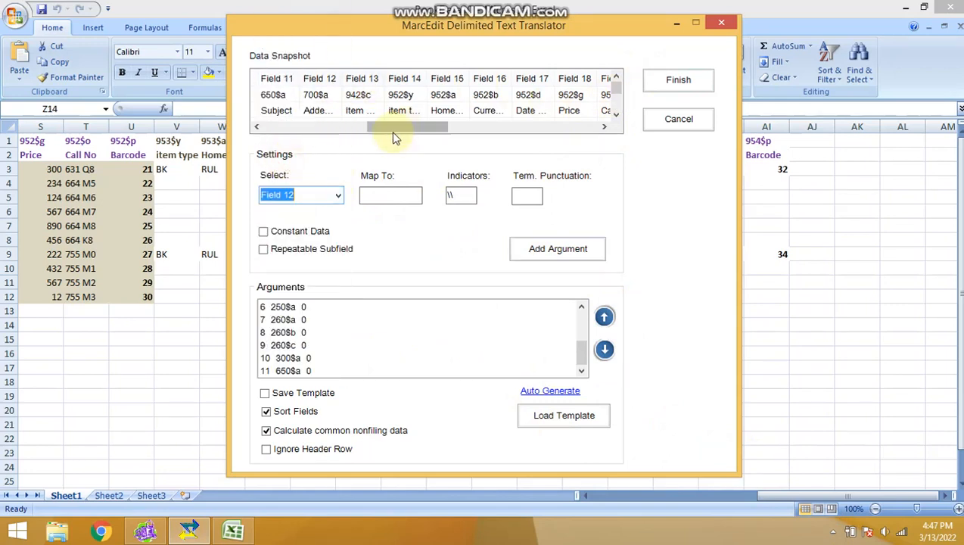
pyautogui.click(388, 194)
pyautogui.write('700$a')
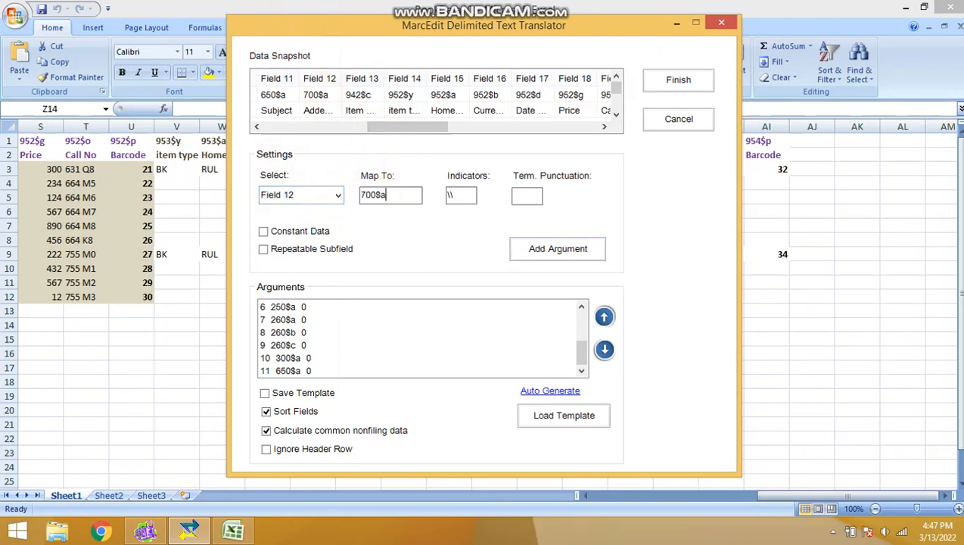
pyautogui.click(535, 247)
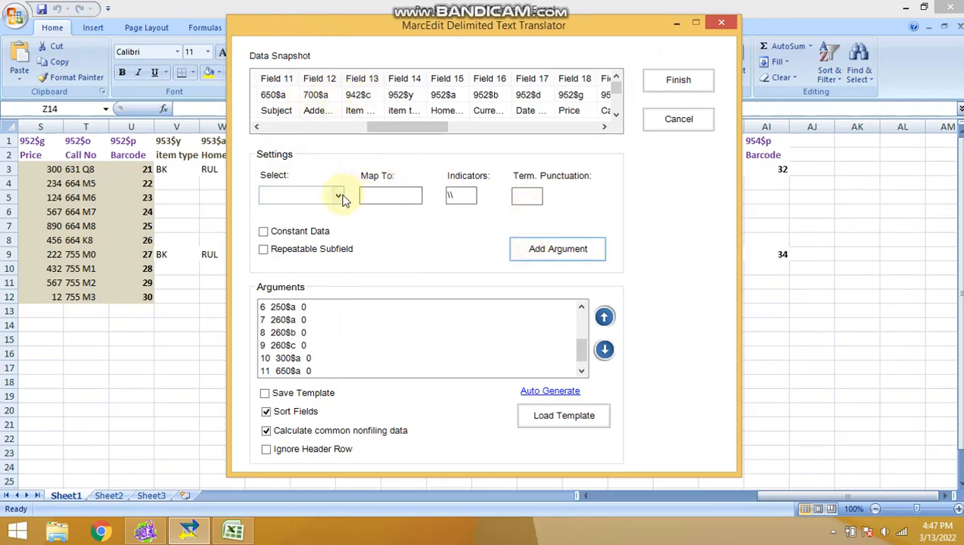
# Map Field 13 to 952$y and add it as an argument.
pyautogui.click(342, 199)
pyautogui.click(289, 186)
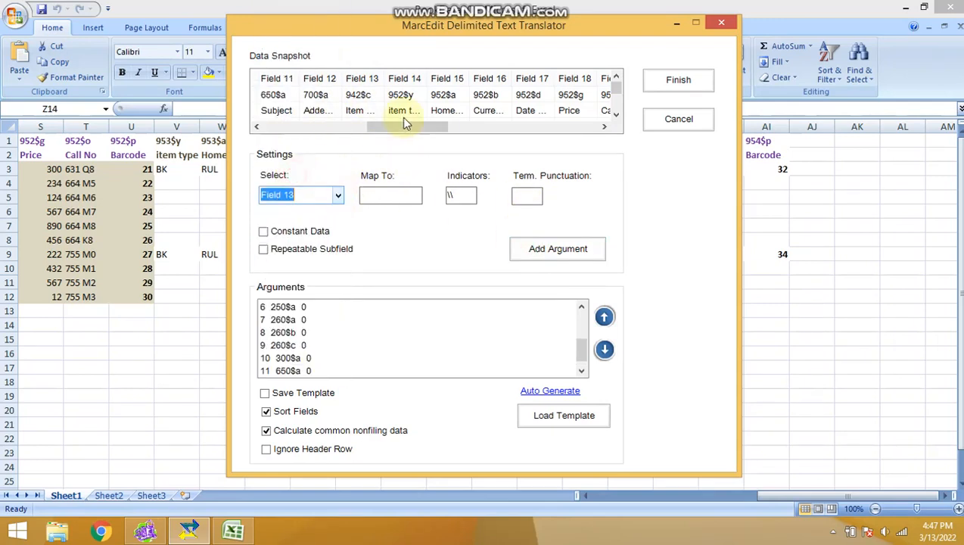
pyautogui.click(391, 191)
pyautogui.write('952$y')
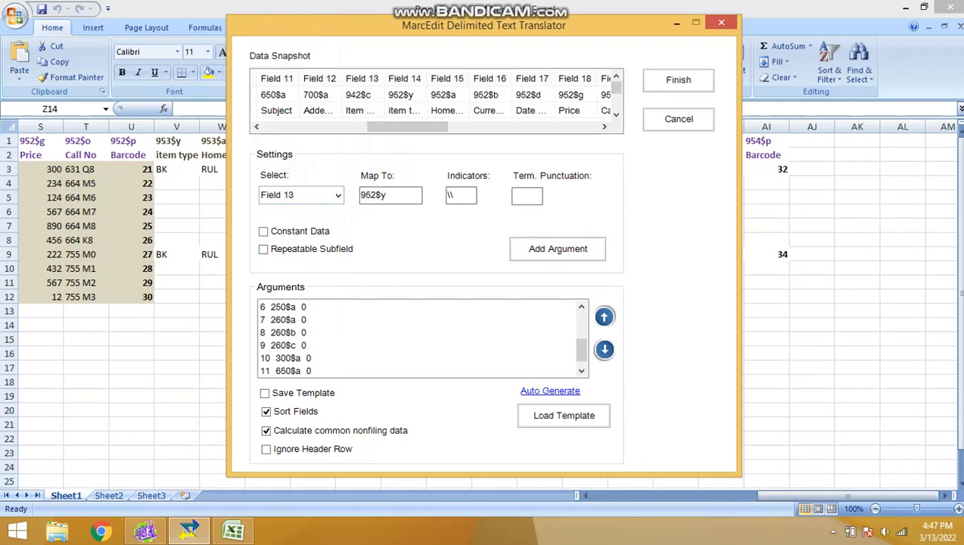
pyautogui.click(569, 249)
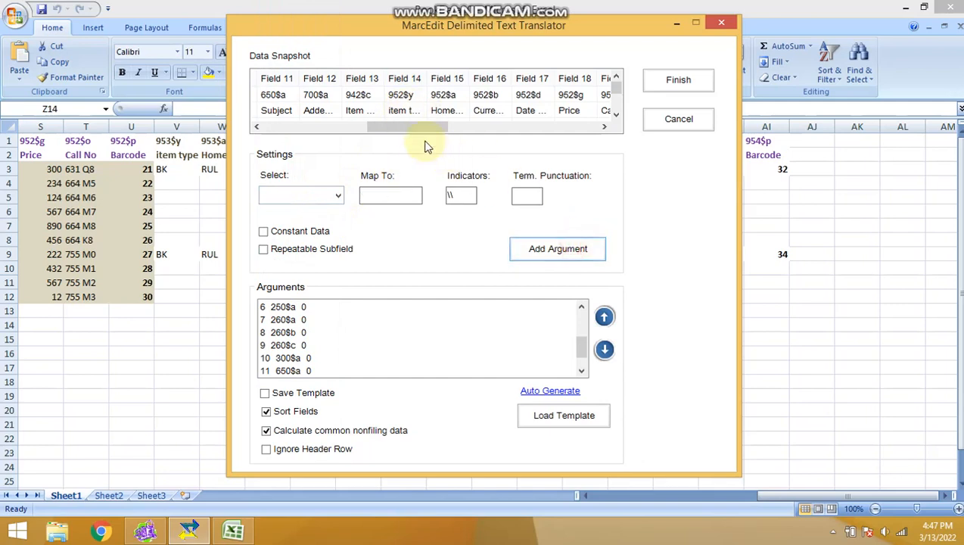
# Map Field 15 to 952$a and add it as an argument.
pyautogui.moveTo(421, 131); pyautogui.dragTo(458, 140)
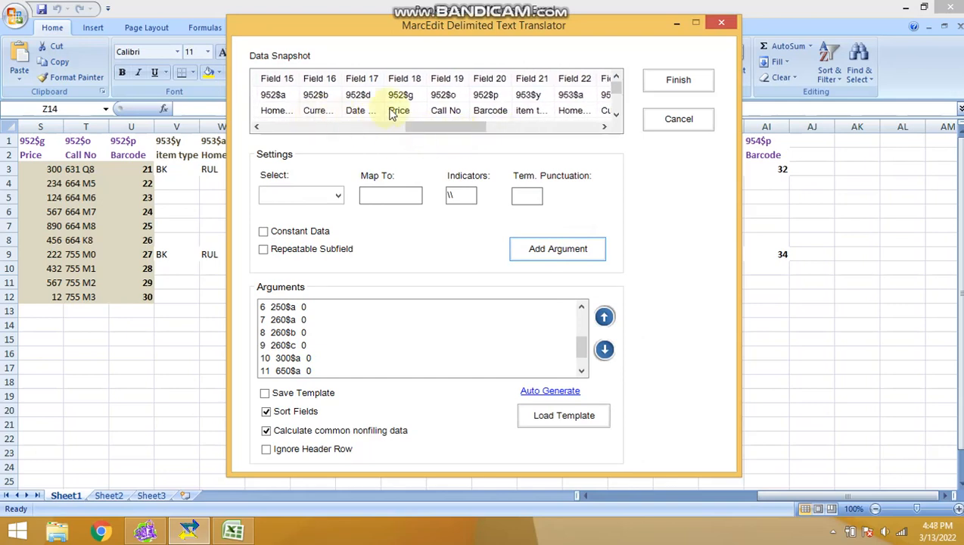
pyautogui.click(283, 194)
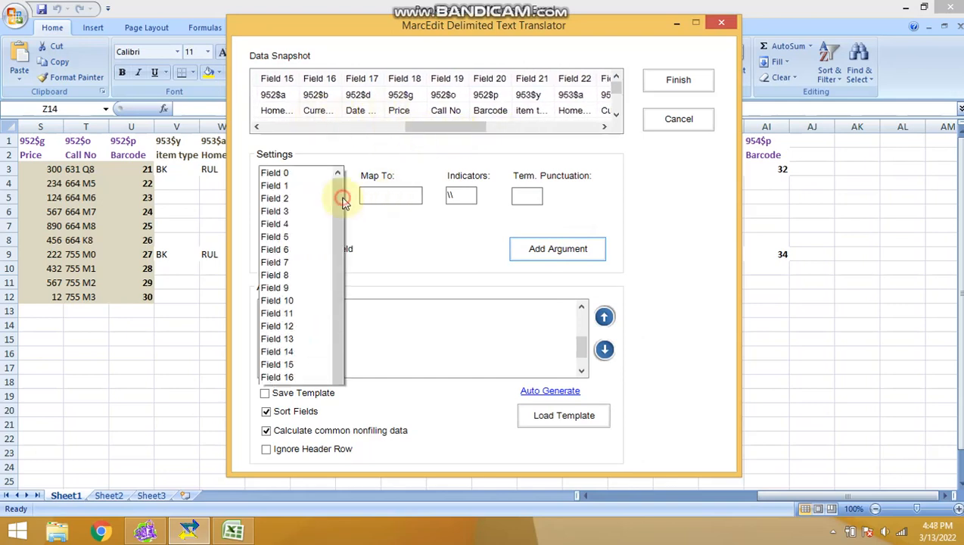
pyautogui.click(420, 247)
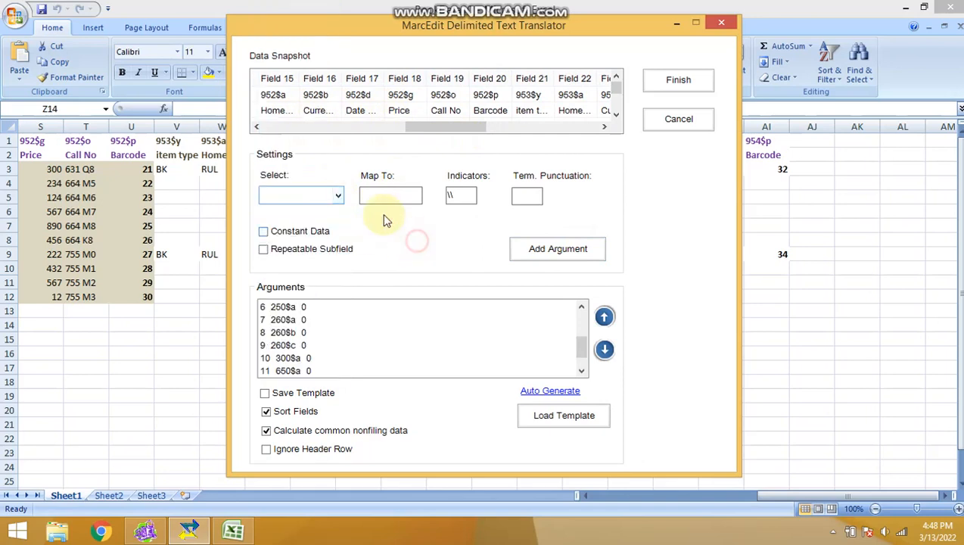
pyautogui.click(338, 199)
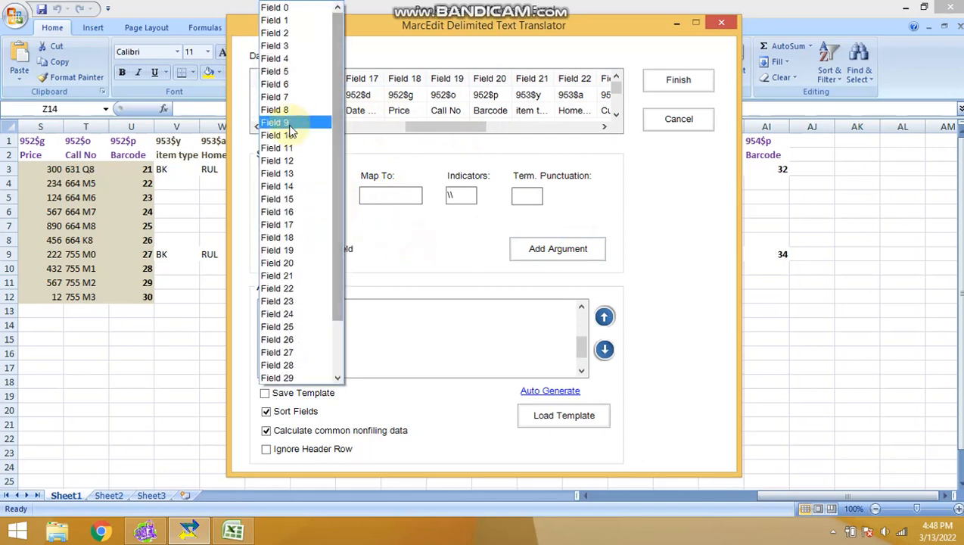
pyautogui.click(290, 199)
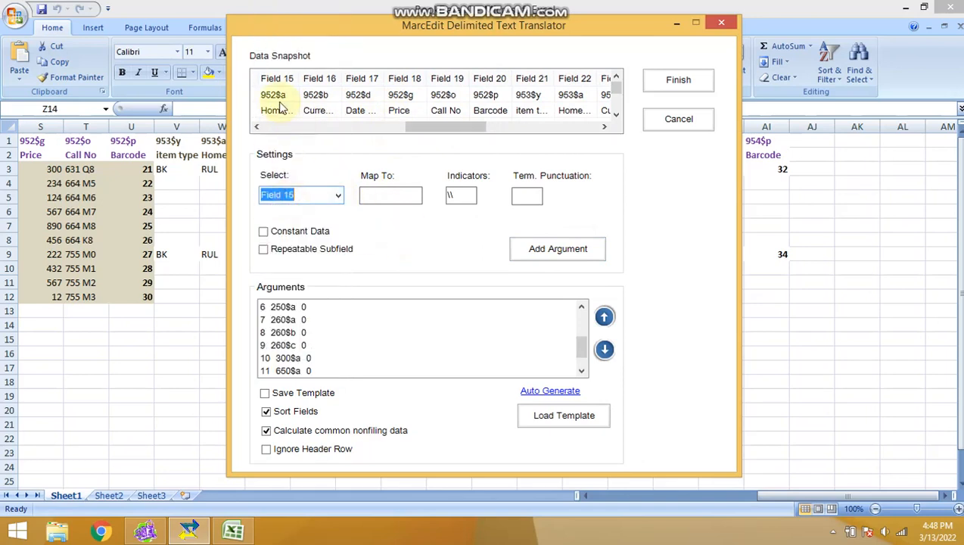
pyautogui.click(386, 199)
pyautogui.write('952$a')
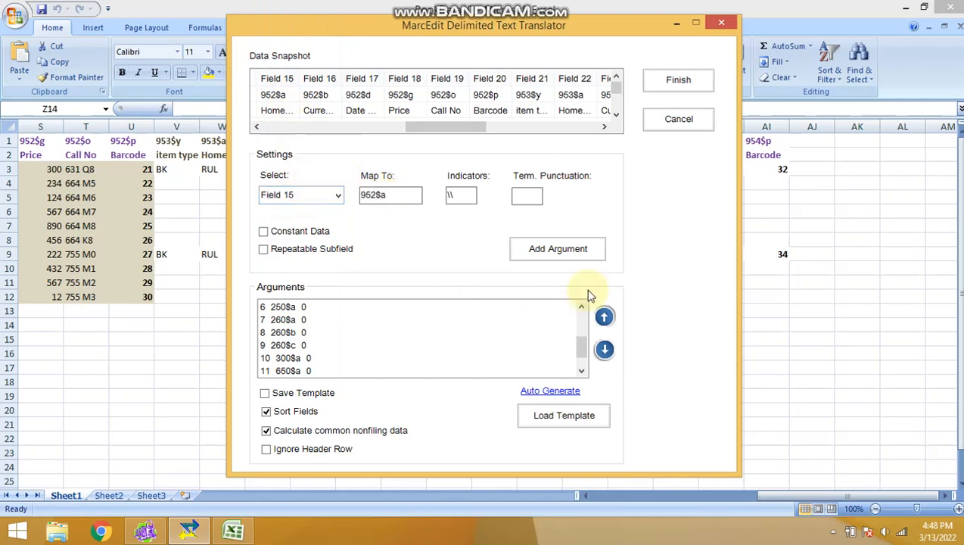
pyautogui.click(575, 261)
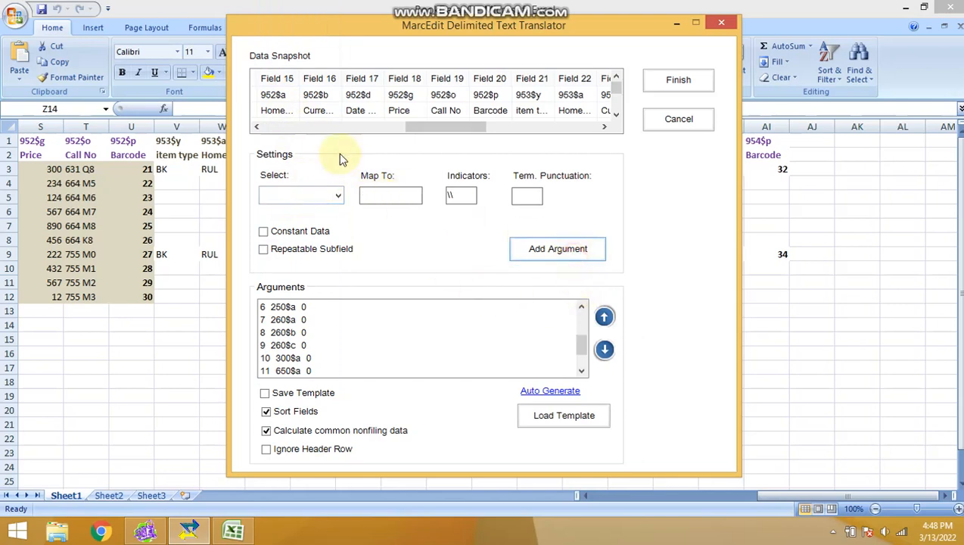
# Map Field 16 to 952$b and add it as an argument.
pyautogui.click(337, 195)
pyautogui.click(307, 212)
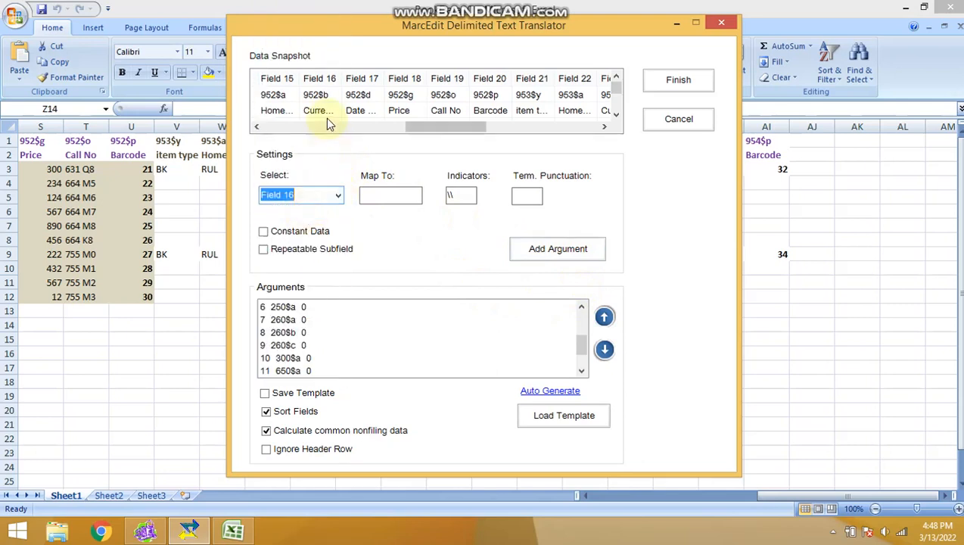
pyautogui.click(389, 198)
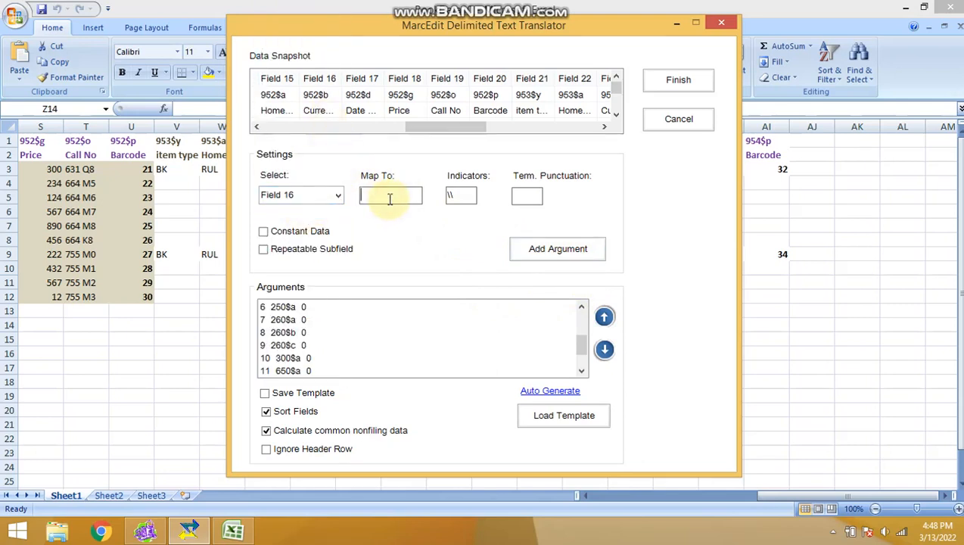
pyautogui.moveTo(582, 348); pyautogui.dragTo(584, 368)
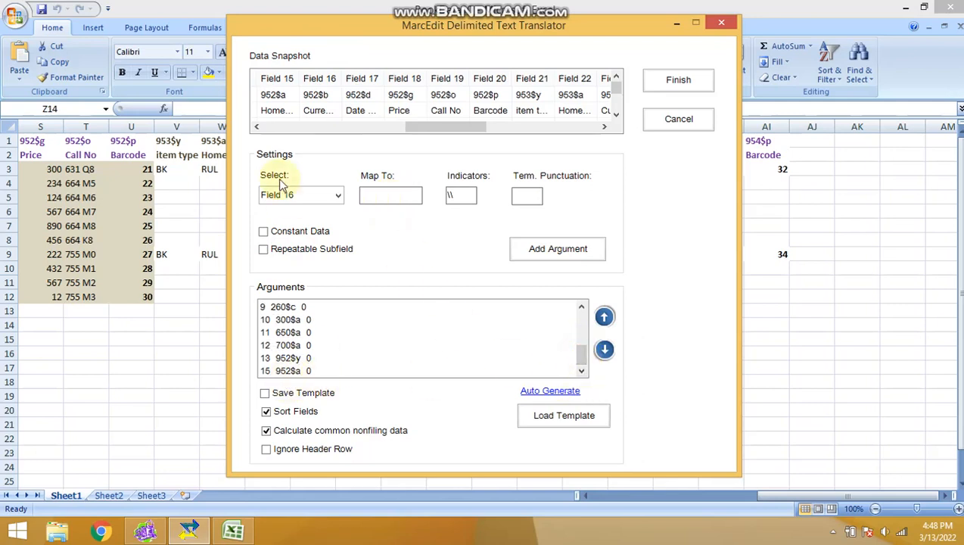
pyautogui.click(388, 196)
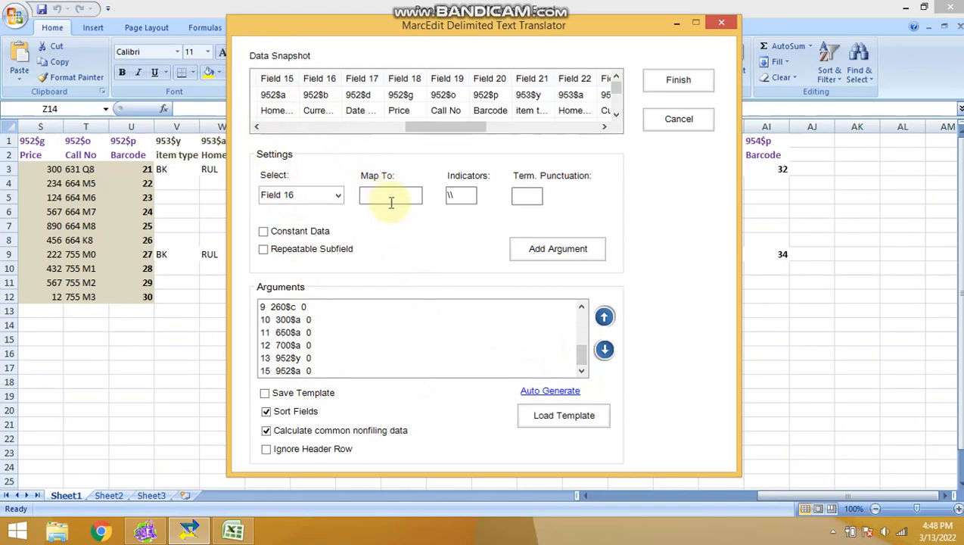
pyautogui.write('952')
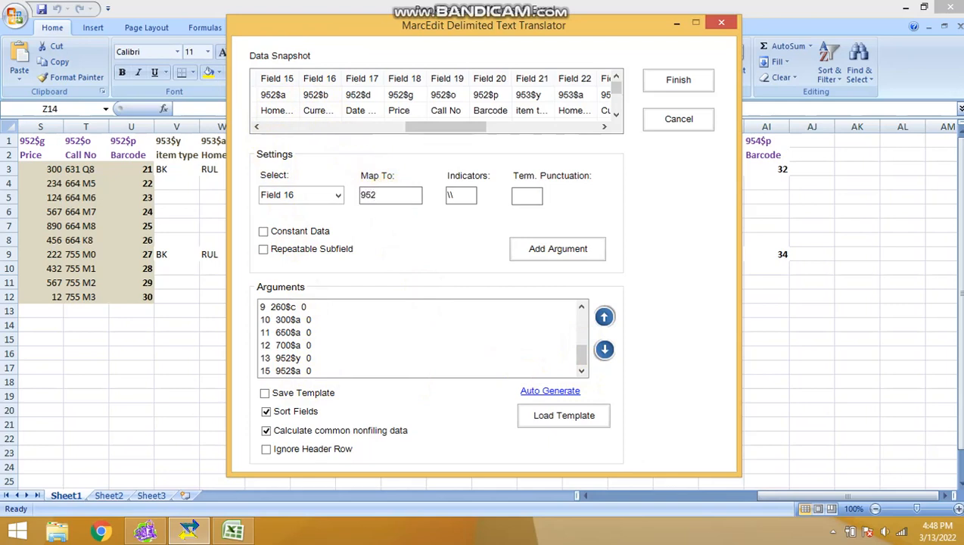
pyautogui.click(527, 252)
# Map Field 17 to 952$d and add it as an argument.
pyautogui.click(397, 194)
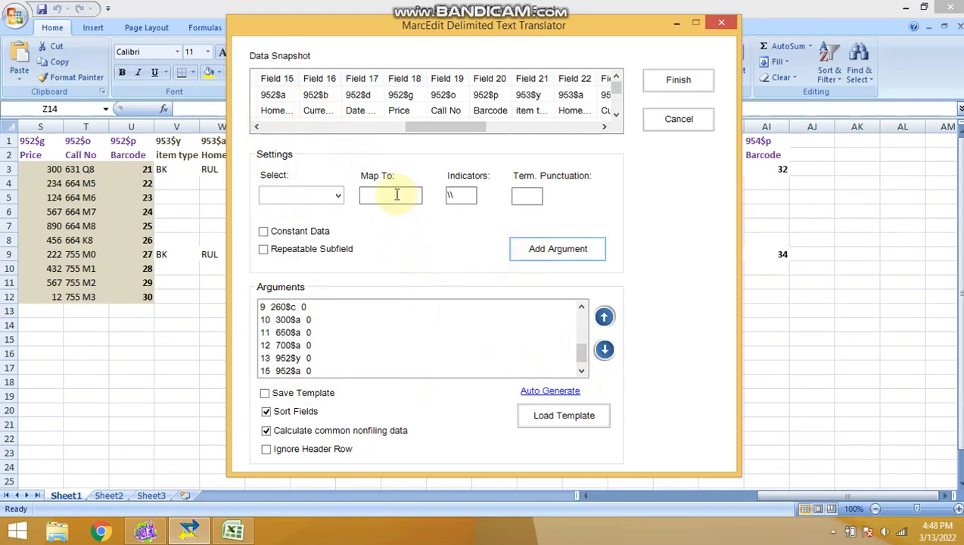
pyautogui.click(333, 195)
pyautogui.click(304, 224)
pyautogui.click(386, 198)
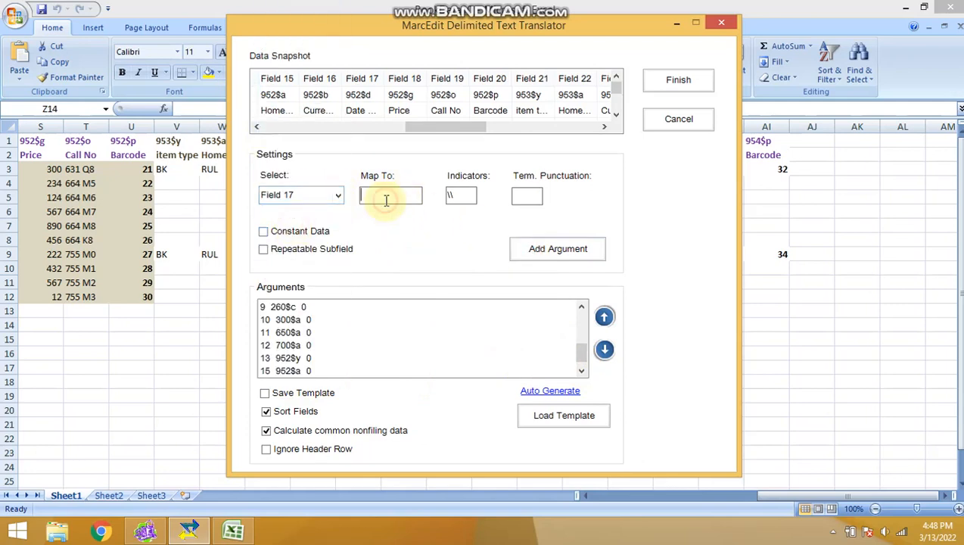
pyautogui.write('952$d')
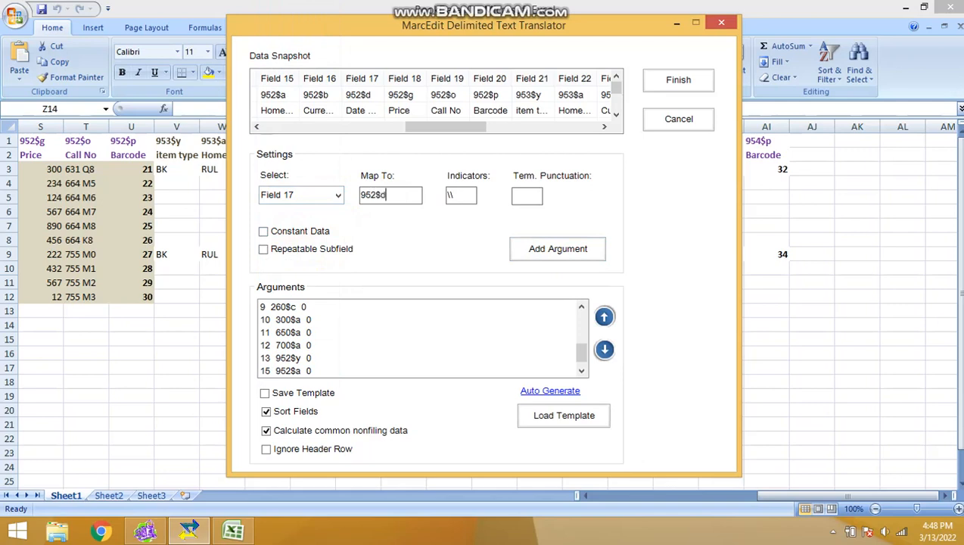
pyautogui.click(574, 253)
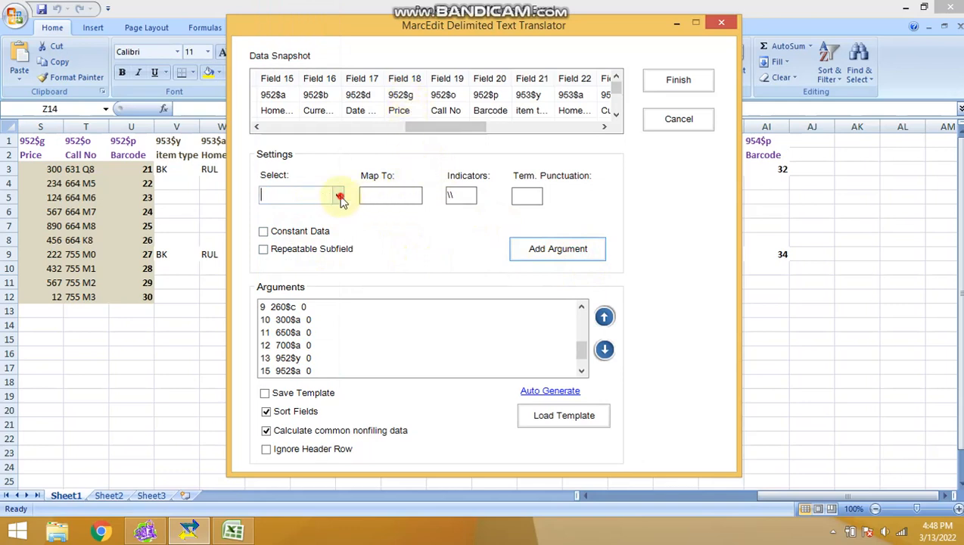
# Map Field 18 (Price) to 952$g and add it as an argument.
pyautogui.click(339, 198)
pyautogui.click(297, 237)
pyautogui.click(410, 198)
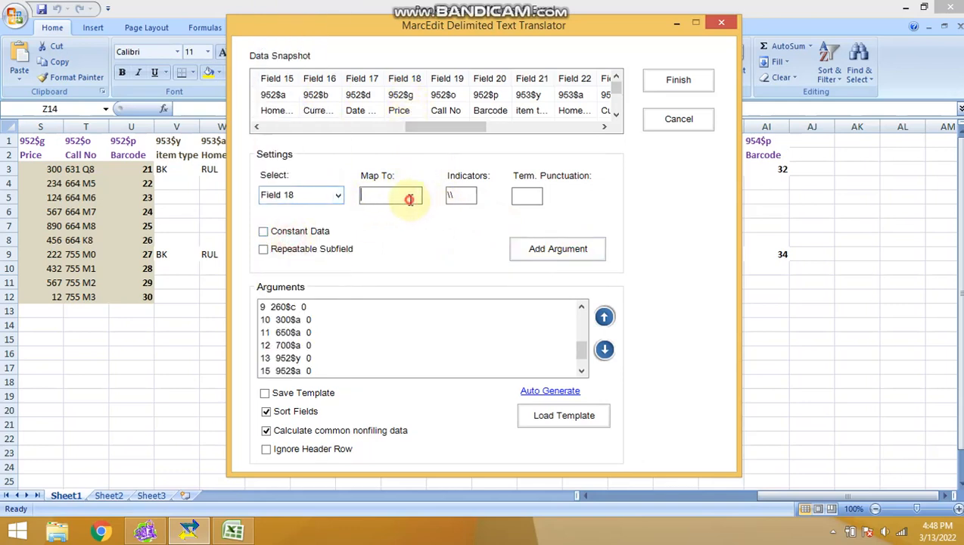
pyautogui.write('952')
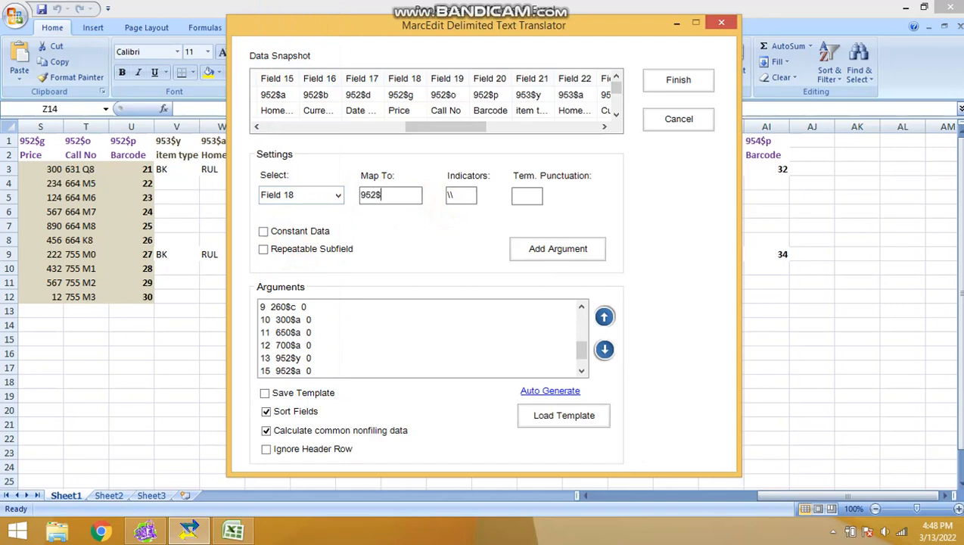
pyautogui.write('$g')
pyautogui.click(573, 249)
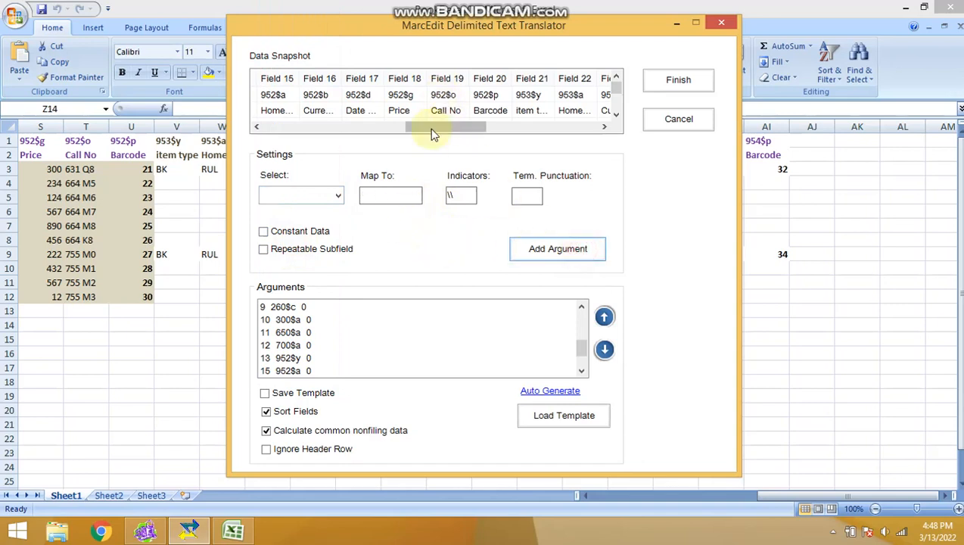
# Map Field 19 (Call No) to 952$o and add it as an argument.
pyautogui.click(341, 198)
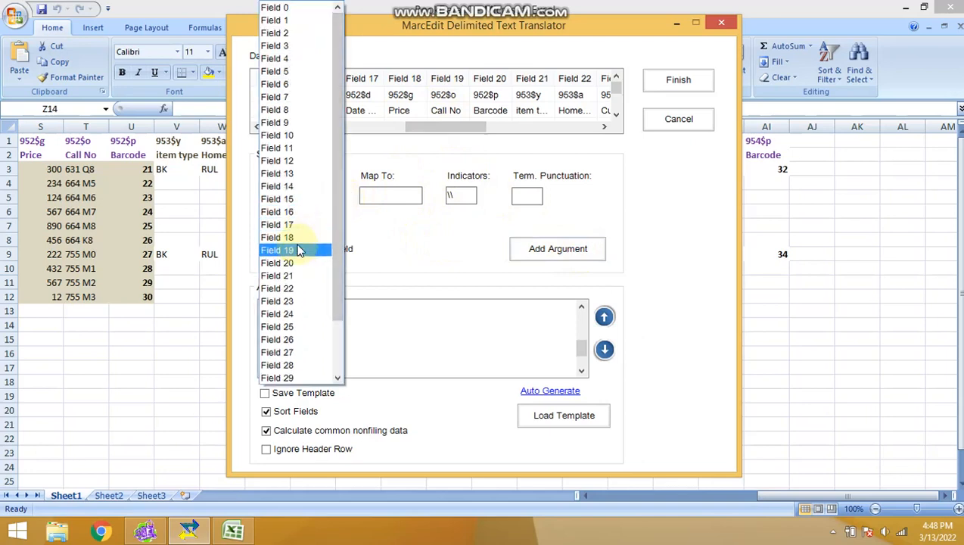
pyautogui.click(302, 249)
pyautogui.click(582, 333)
pyautogui.click(581, 370)
pyautogui.moveTo(581, 346); pyautogui.dragTo(581, 373)
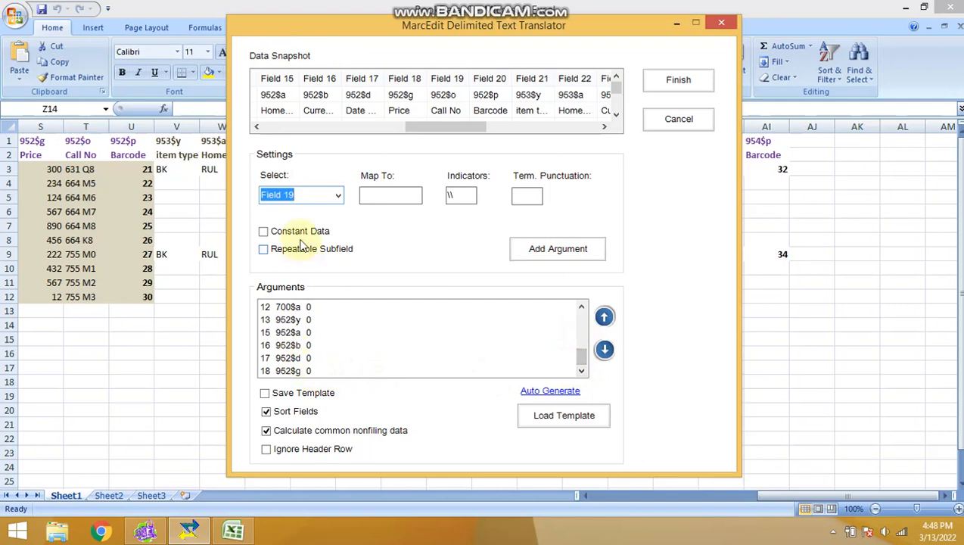
pyautogui.click(364, 195)
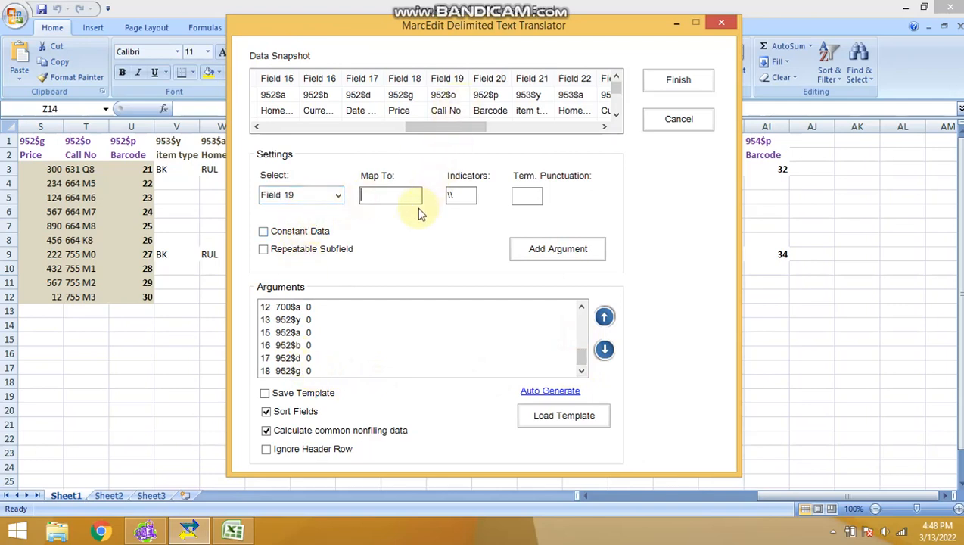
pyautogui.write('952$o')
pyautogui.click(536, 253)
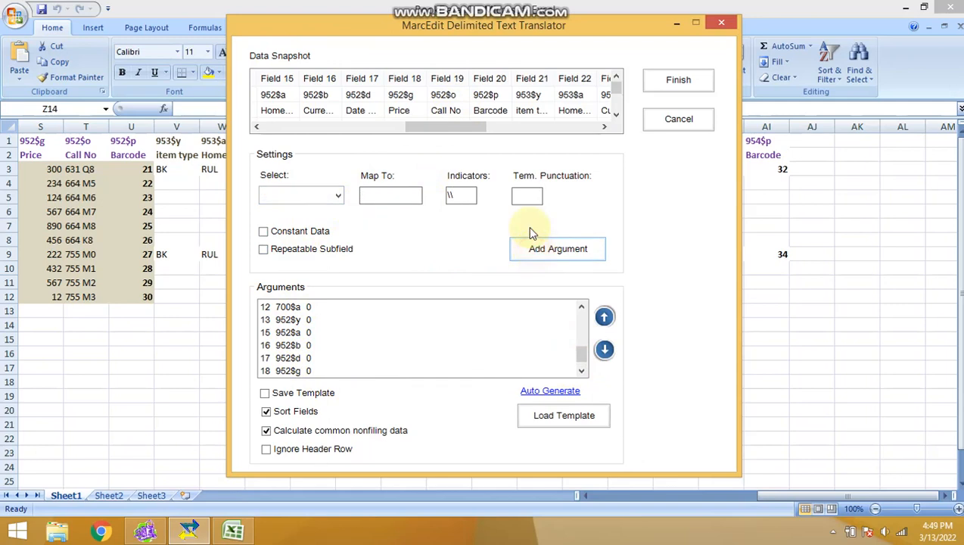
# Map Field 20 (Barcode) to 952$p and add it as an argument.
pyautogui.click(337, 195)
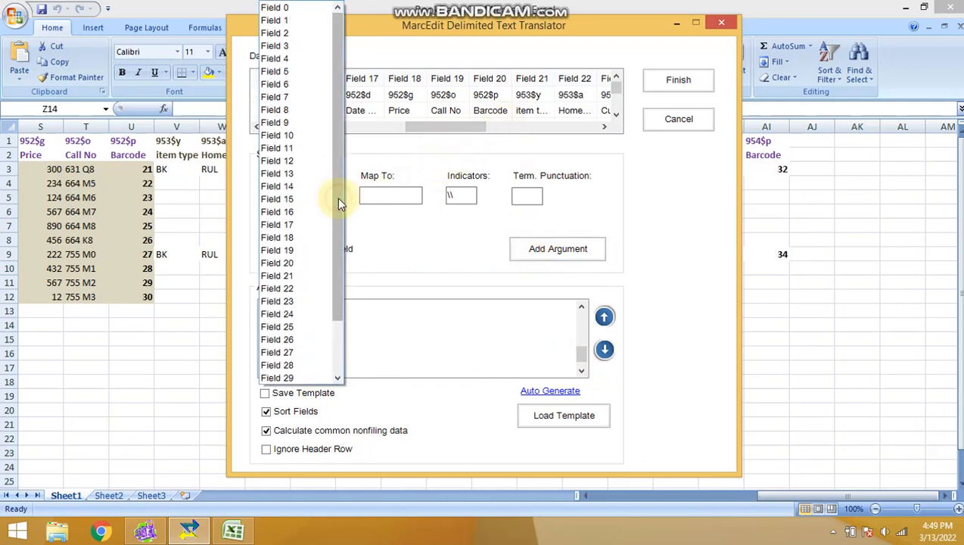
pyautogui.click(294, 266)
pyautogui.click(398, 194)
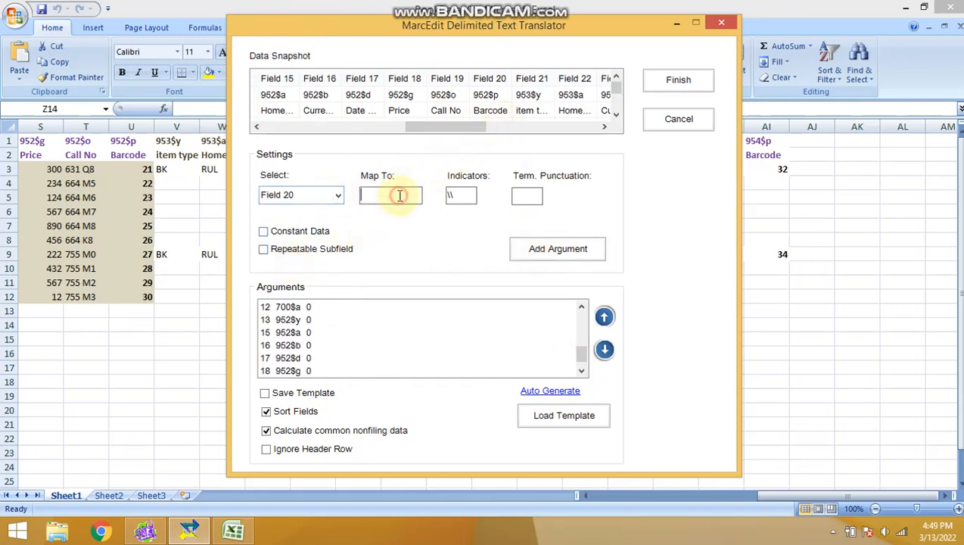
pyautogui.write('952$p')
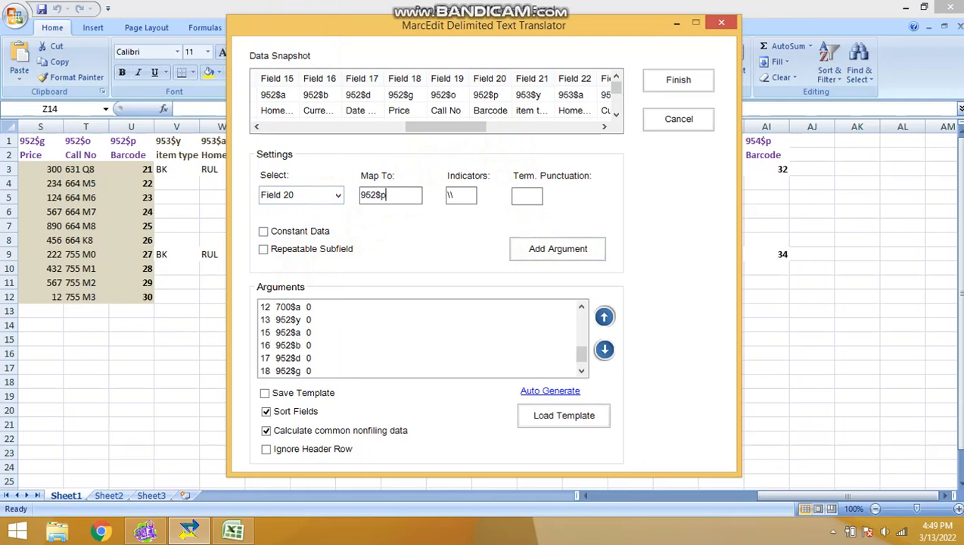
pyautogui.click(558, 251)
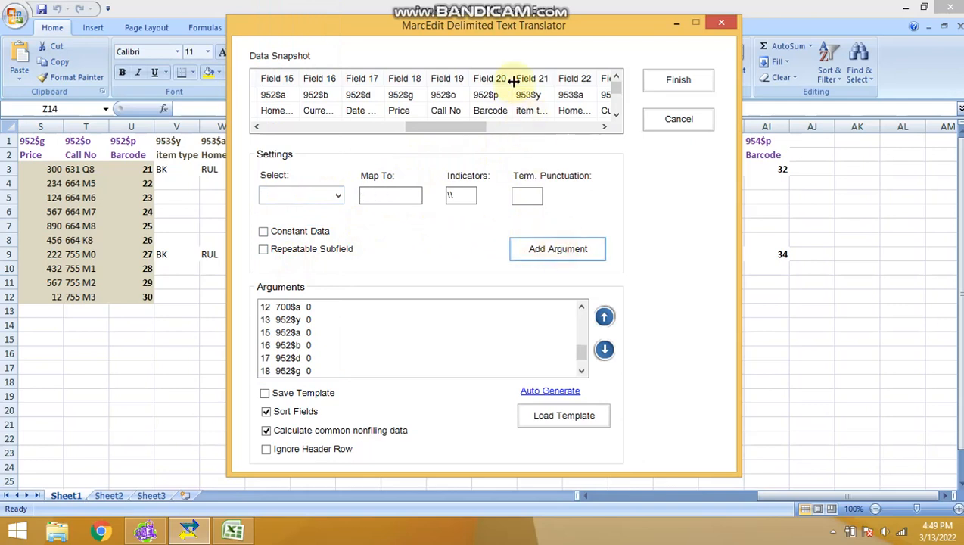
# Map Field 21 (item type) to 953$y and add it as an argument.
pyautogui.moveTo(469, 128); pyautogui.dragTo(533, 133)
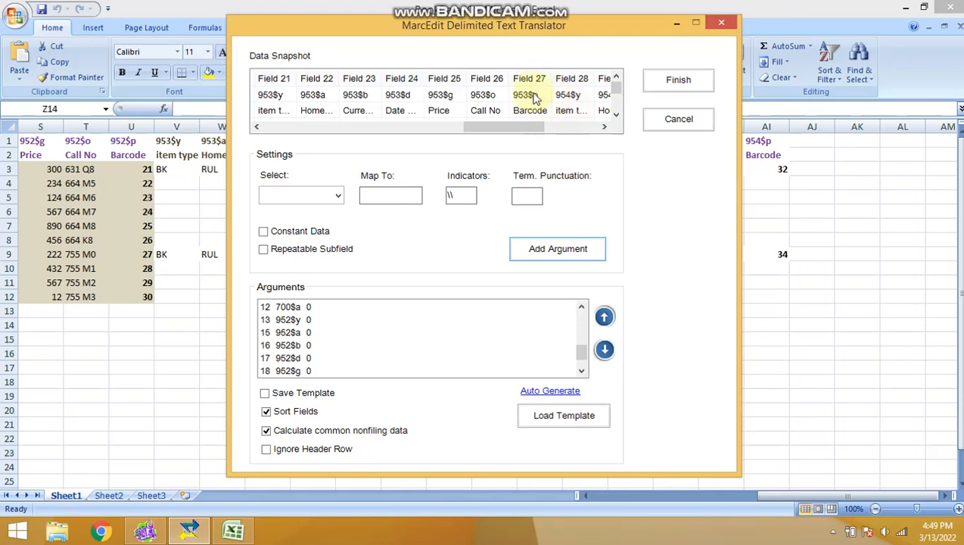
pyautogui.click(338, 199)
pyautogui.click(305, 275)
pyautogui.click(370, 202)
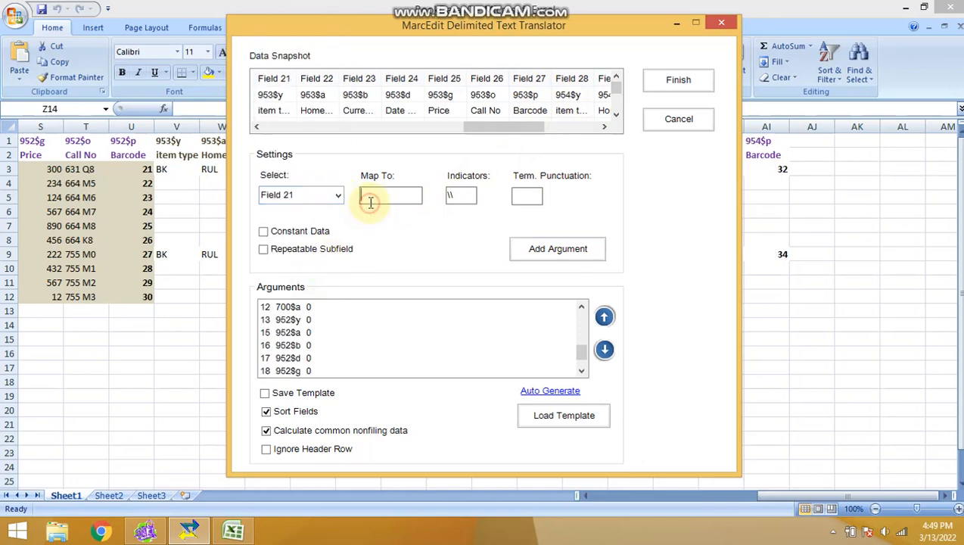
pyautogui.write('953$y')
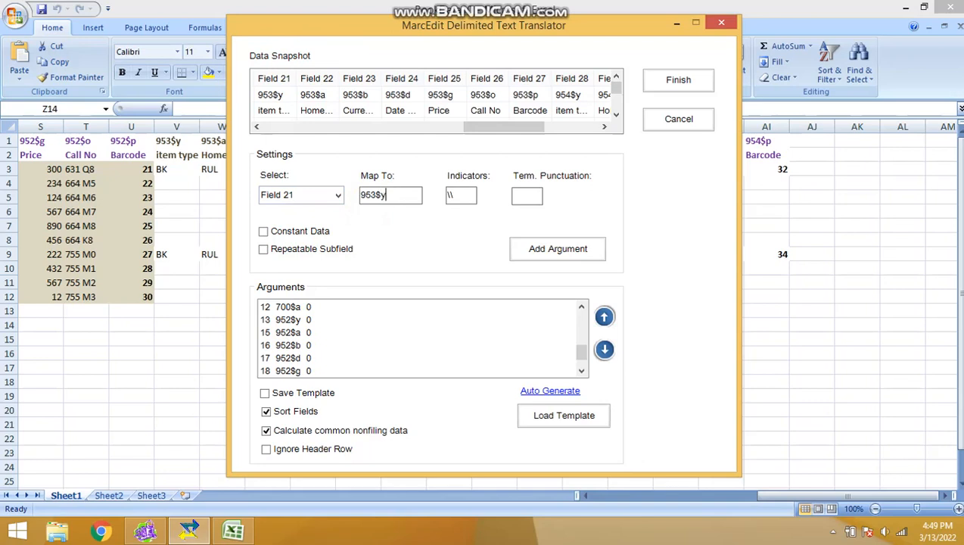
pyautogui.click(512, 253)
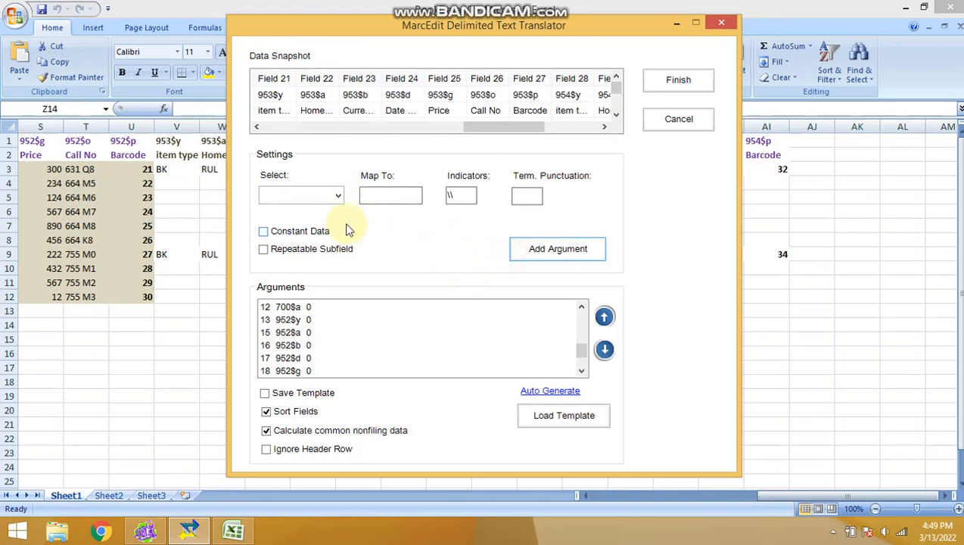
# Map Field 22 to 953$a and add it as an argument.
pyautogui.click(338, 198)
pyautogui.click(305, 276)
pyautogui.click(386, 195)
pyautogui.write('953$a')
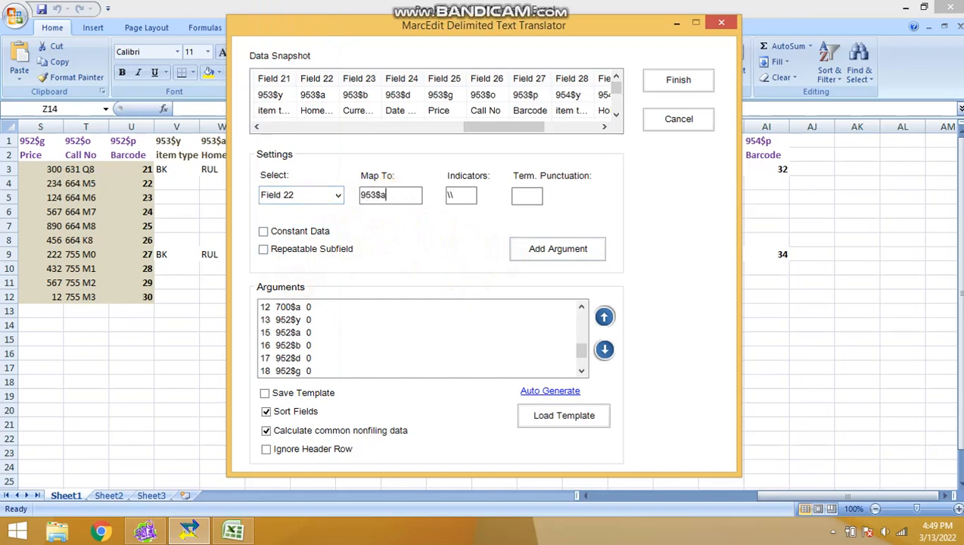
pyautogui.click(555, 247)
# Map Field 23 to 953$b and add it as an argument.
pyautogui.click(276, 192)
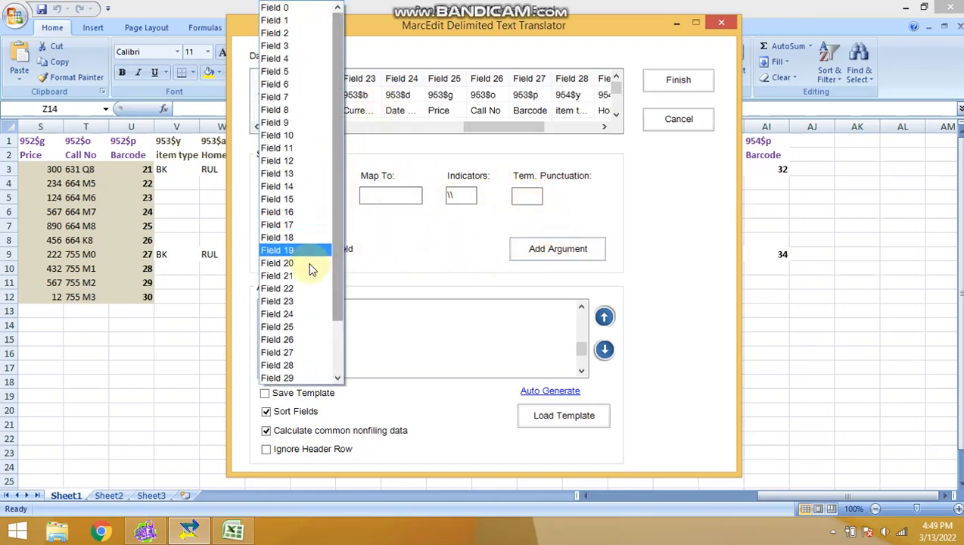
pyautogui.click(304, 304)
pyautogui.click(378, 195)
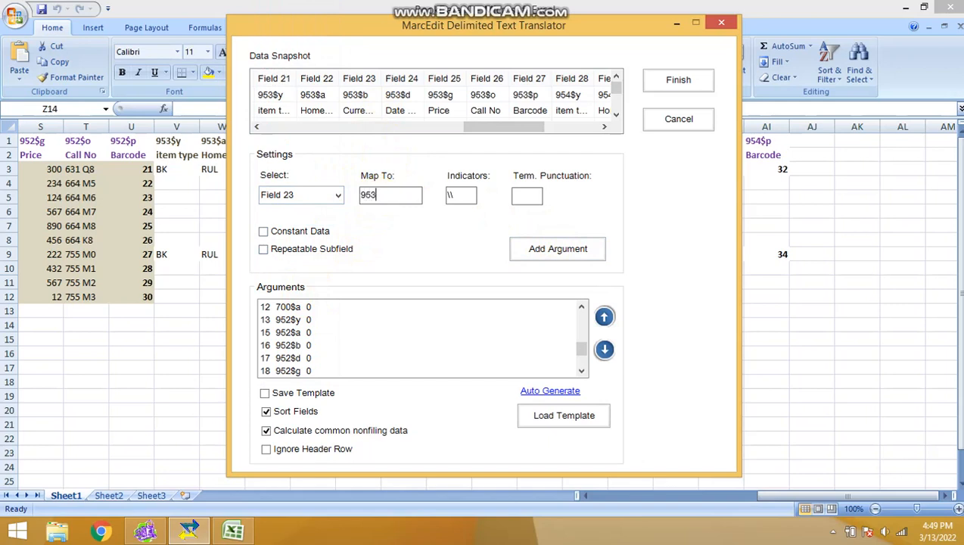
pyautogui.click(548, 255)
# Map Field 24 to 953$d and add it as an argument.
pyautogui.click(338, 196)
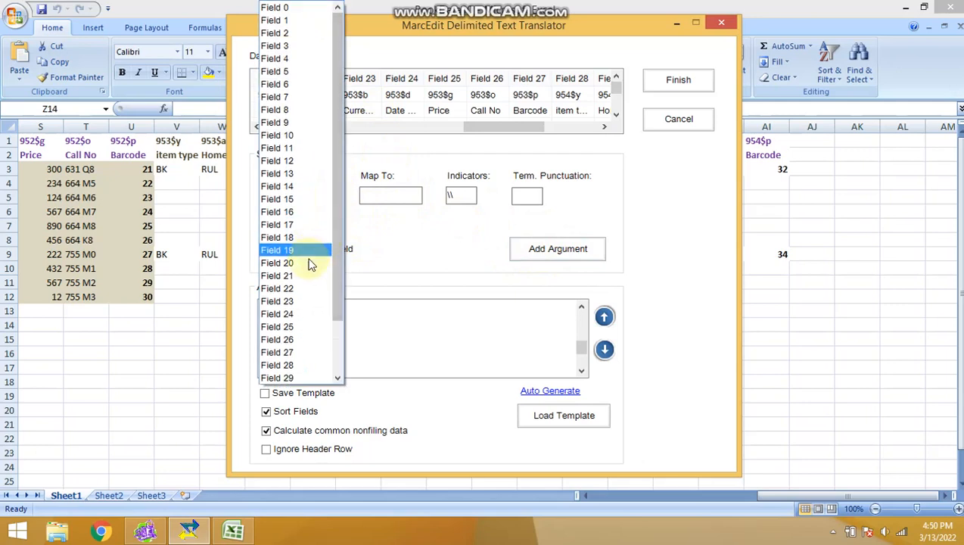
pyautogui.click(305, 315)
pyautogui.click(388, 195)
pyautogui.write('95')
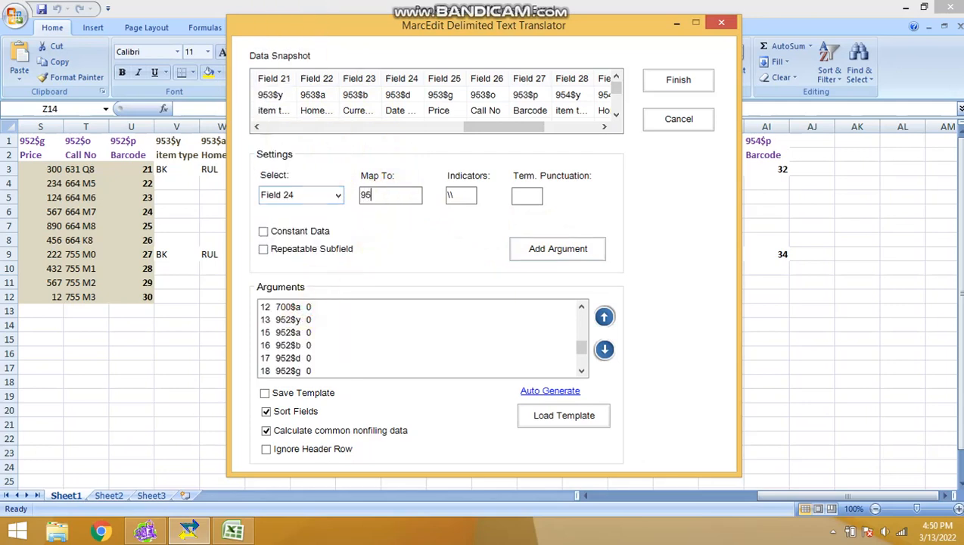
pyautogui.write('3$d')
pyautogui.click(553, 255)
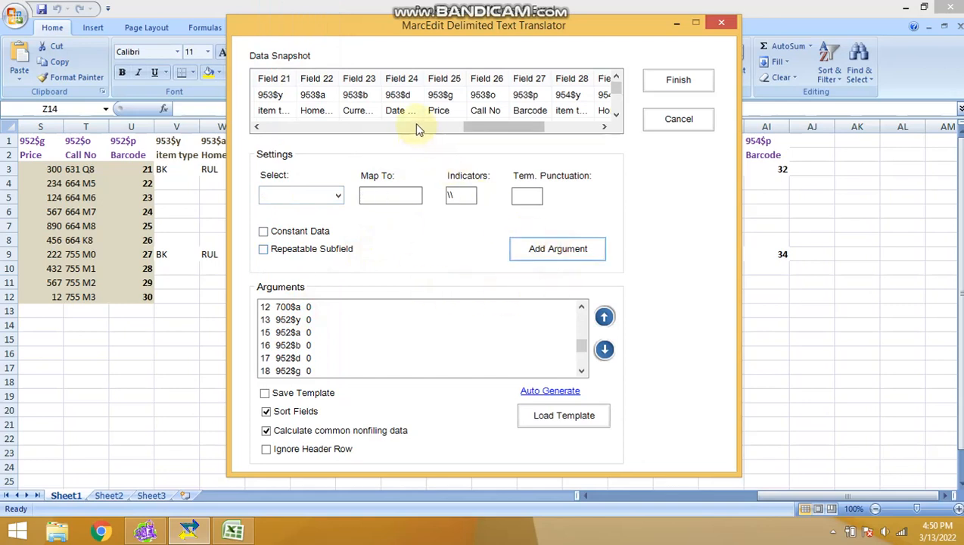
# Map Field 25 (Price) to 953$g and add it as an argument.
pyautogui.click(337, 195)
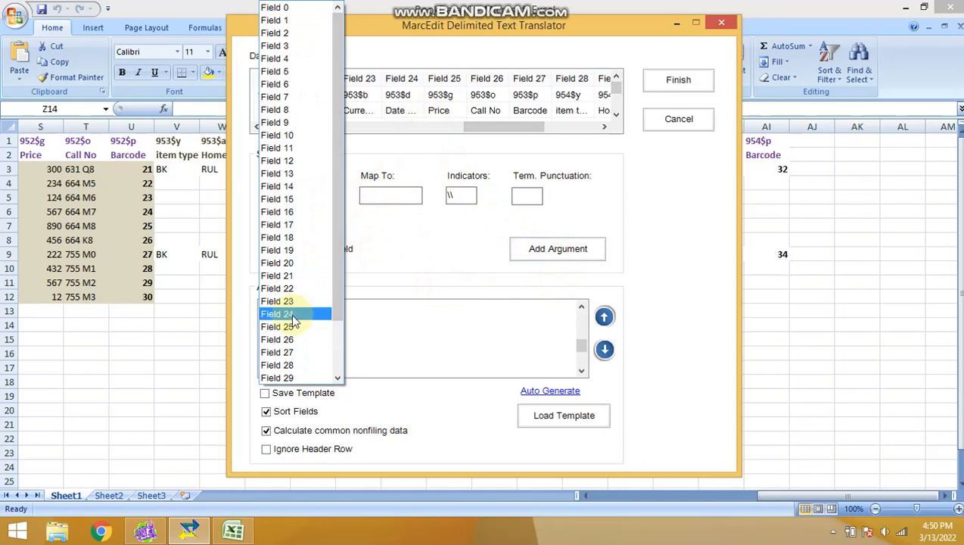
pyautogui.click(291, 326)
pyautogui.click(395, 203)
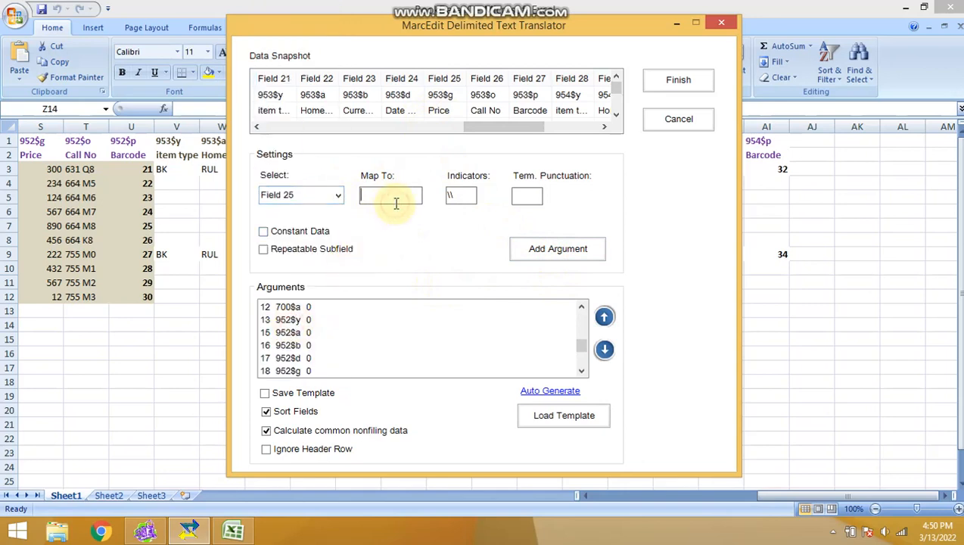
pyautogui.write('953$g')
pyautogui.click(530, 253)
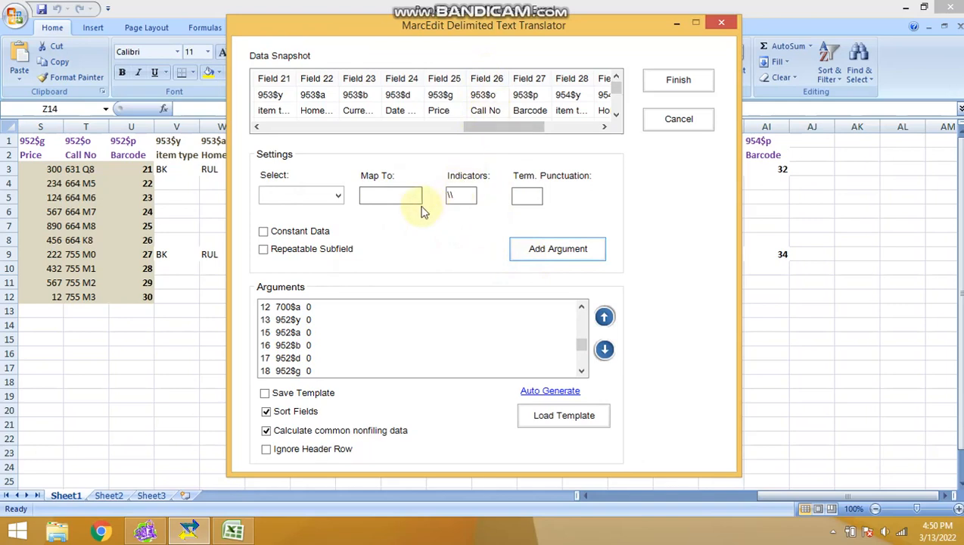
# Map Field 26 (Call No) to 953$o and add it as an argument.
pyautogui.click(338, 196)
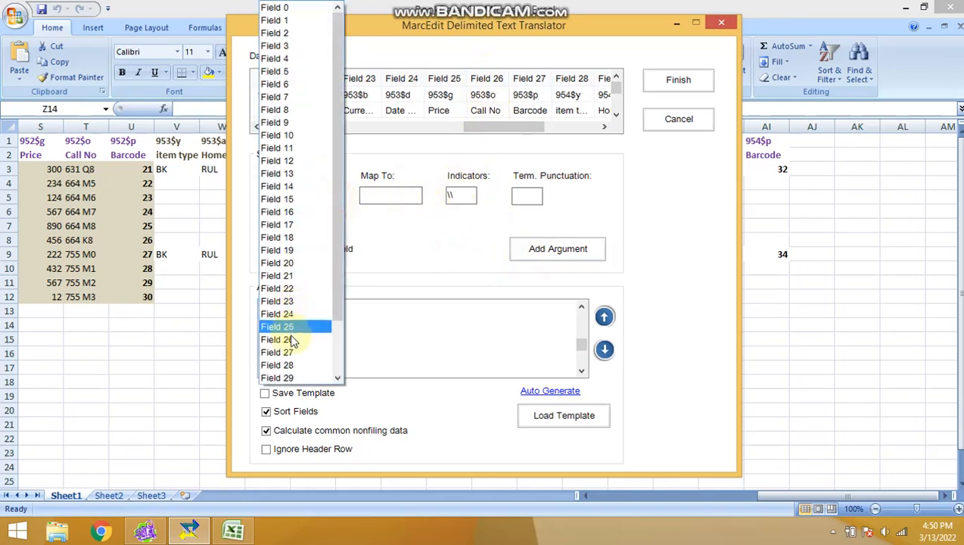
pyautogui.click(294, 339)
pyautogui.click(392, 197)
pyautogui.write('953$o')
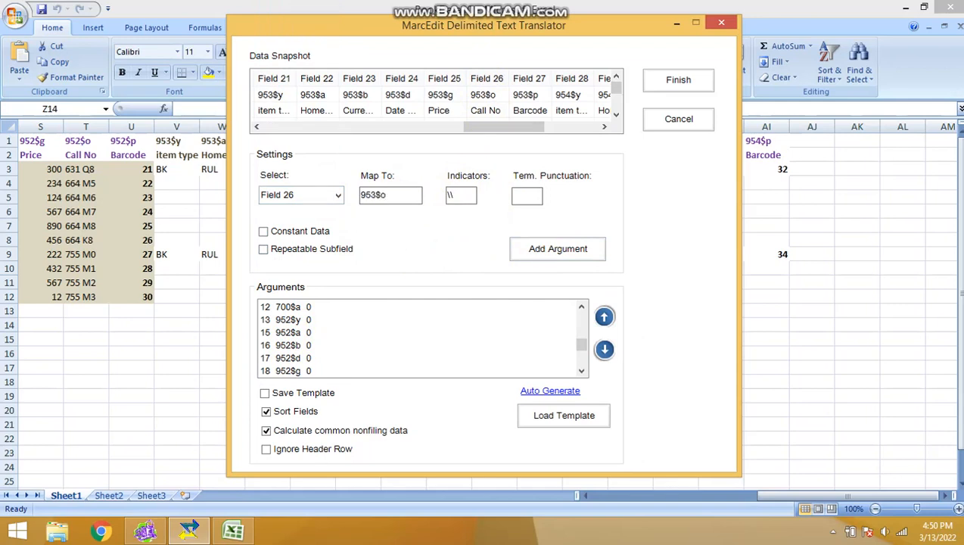
pyautogui.click(533, 251)
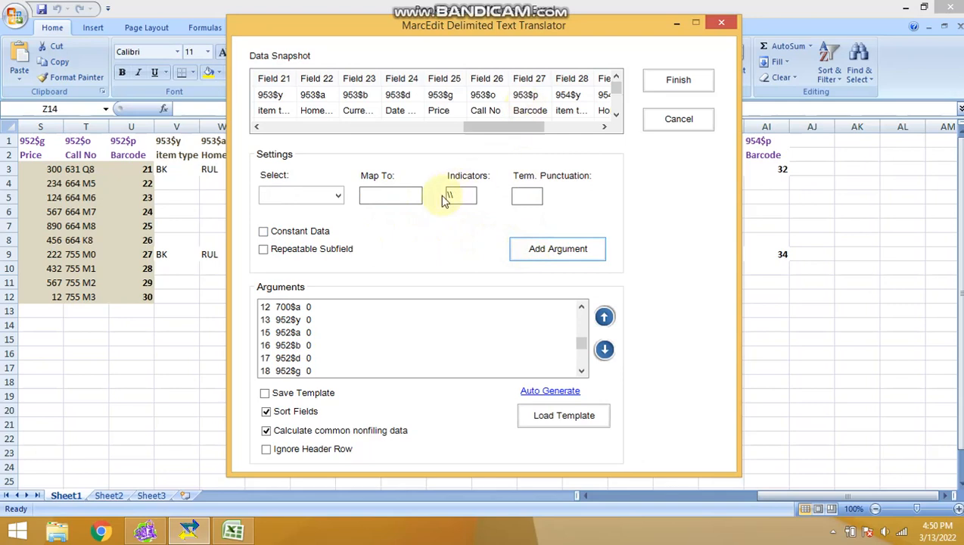
# Map Field 27 (Barcode) to 953$p and add it as an argument.
pyautogui.click(338, 196)
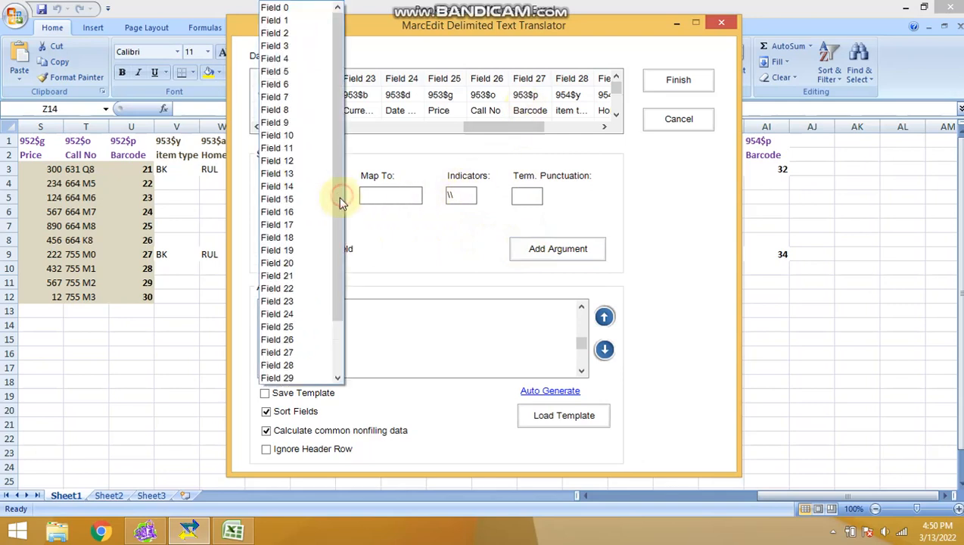
pyautogui.click(291, 356)
pyautogui.click(404, 196)
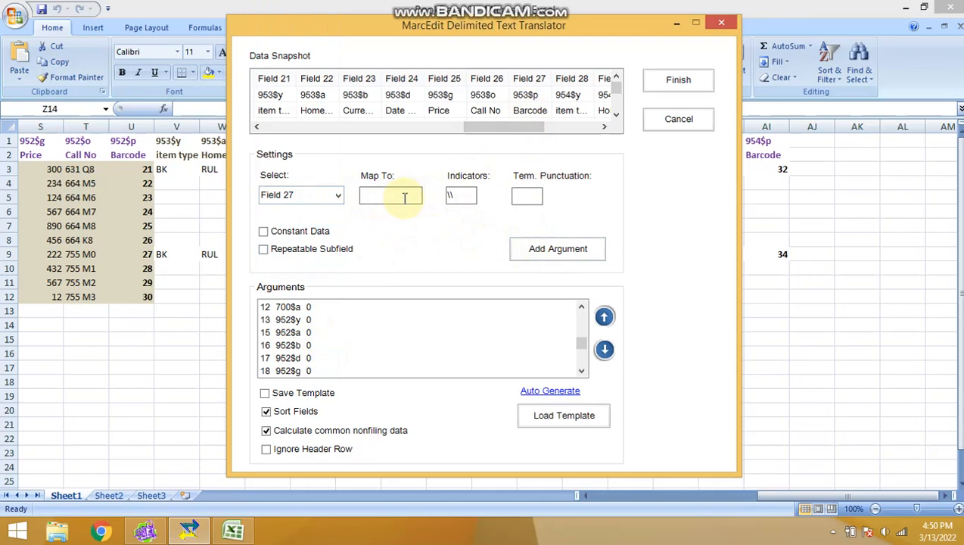
pyautogui.write('953$p')
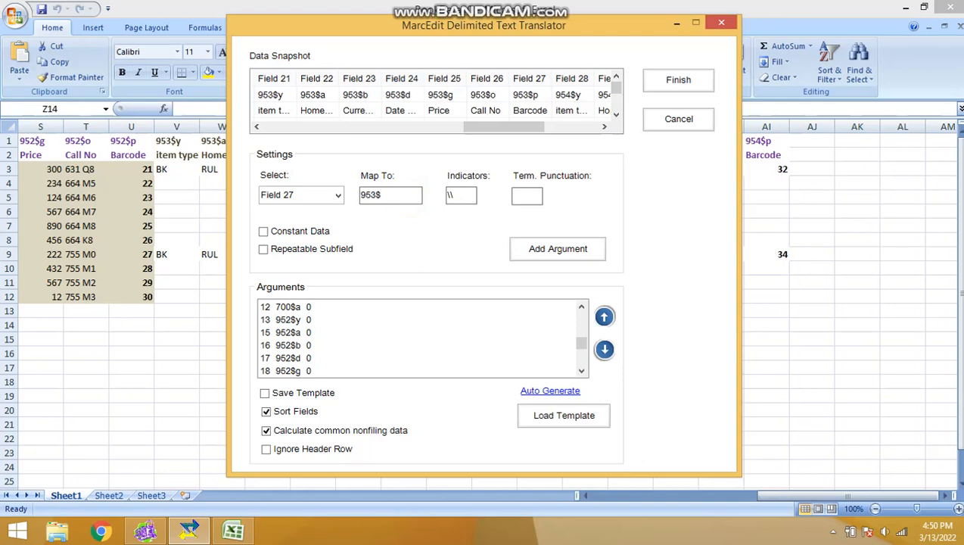
pyautogui.click(532, 254)
# Map Field 28 (item type) to 954$y and add it as an argument.
pyautogui.moveTo(499, 128); pyautogui.dragTo(557, 131)
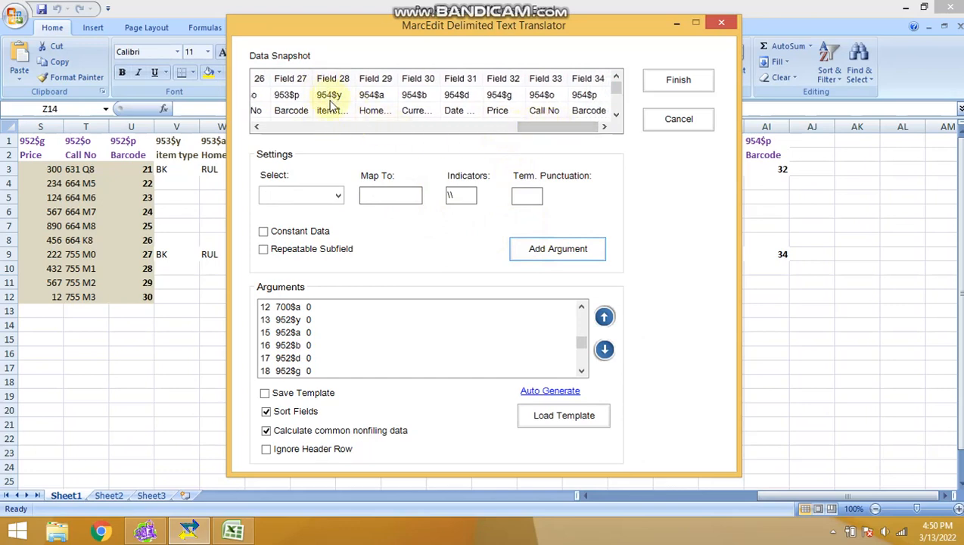
pyautogui.click(340, 196)
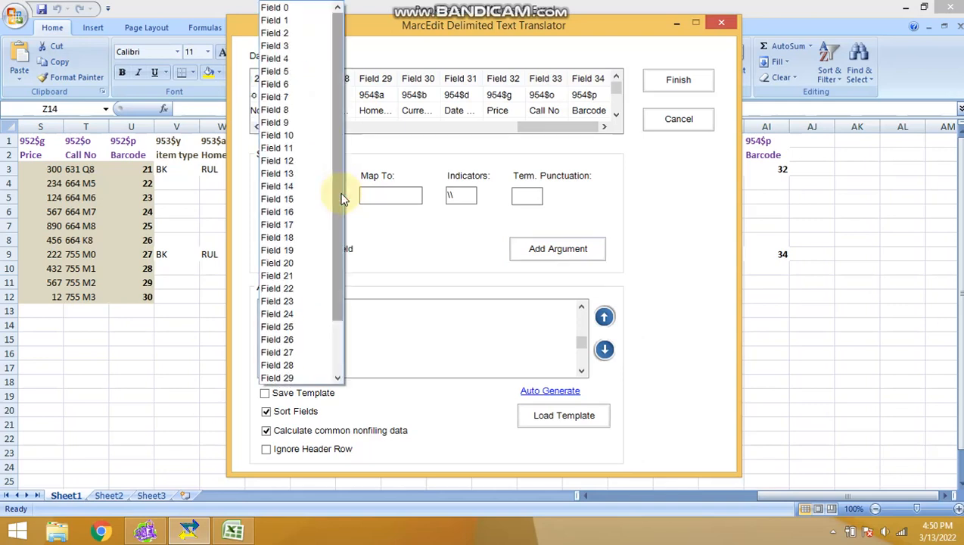
pyautogui.click(405, 149)
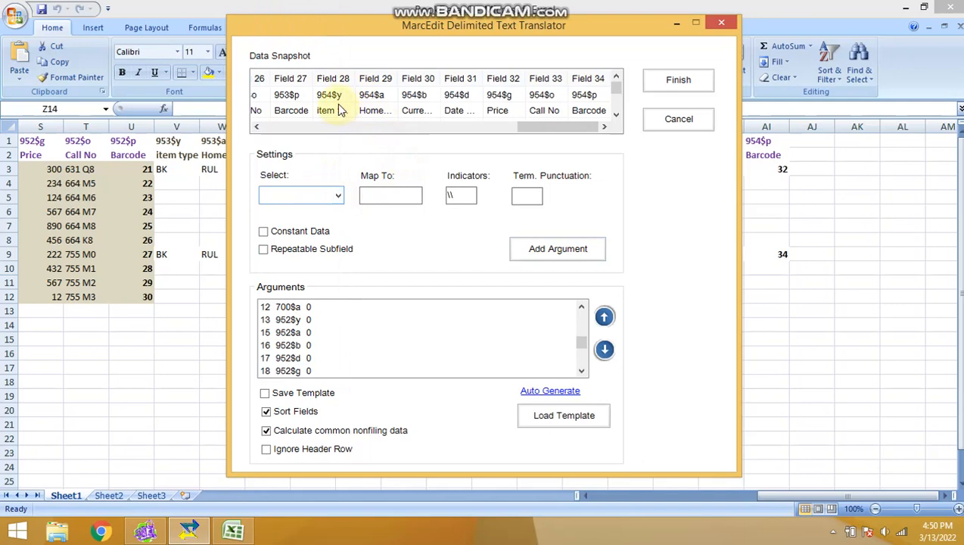
pyautogui.click(339, 195)
pyautogui.click(309, 364)
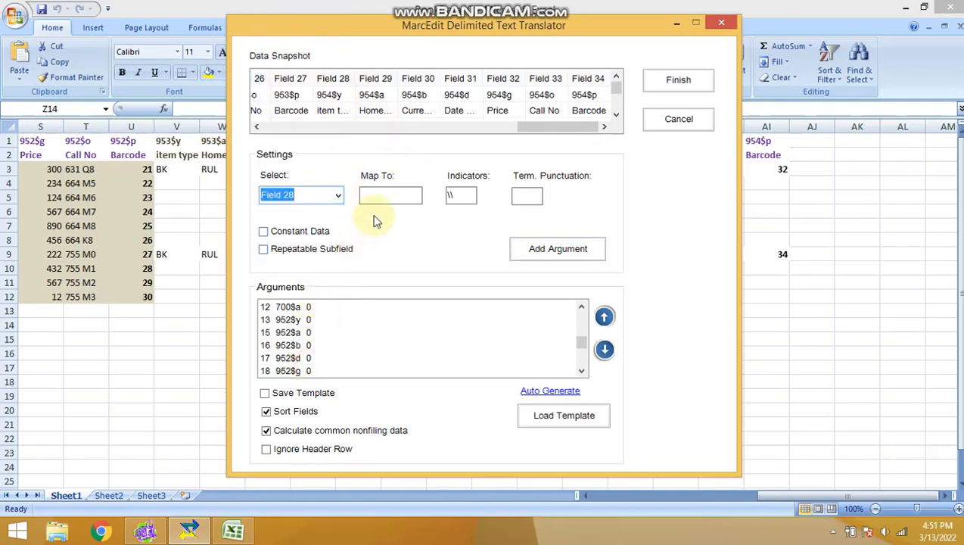
pyautogui.click(387, 196)
pyautogui.write('954$y')
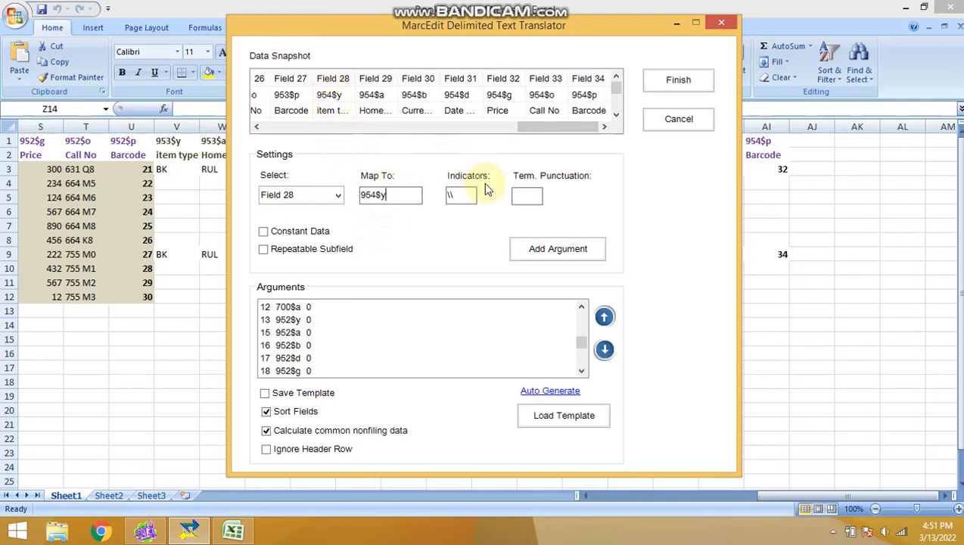
pyautogui.click(541, 250)
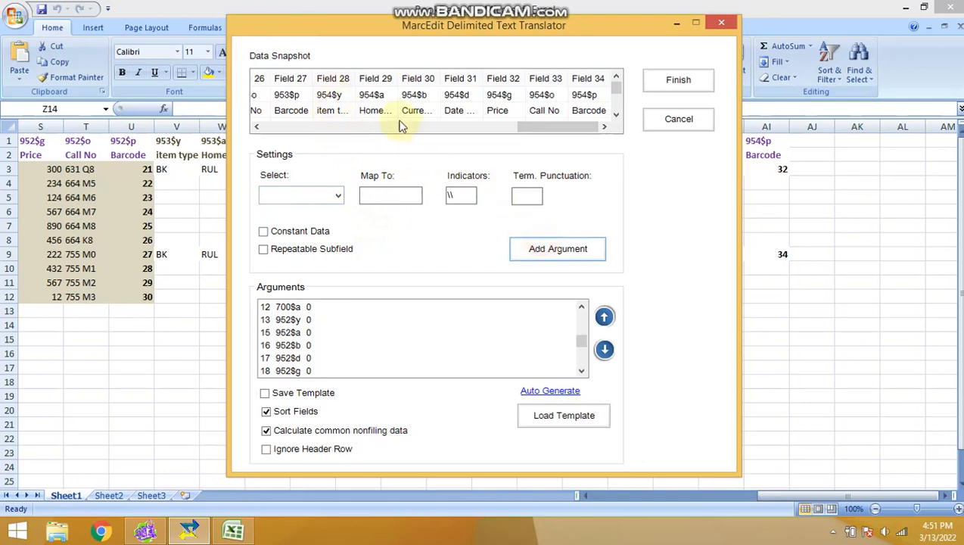
# Map Field 29 to 954$a and add it as an argument.
pyautogui.click(338, 196)
pyautogui.scroll(-1, 309, 330)
pyautogui.click(304, 371)
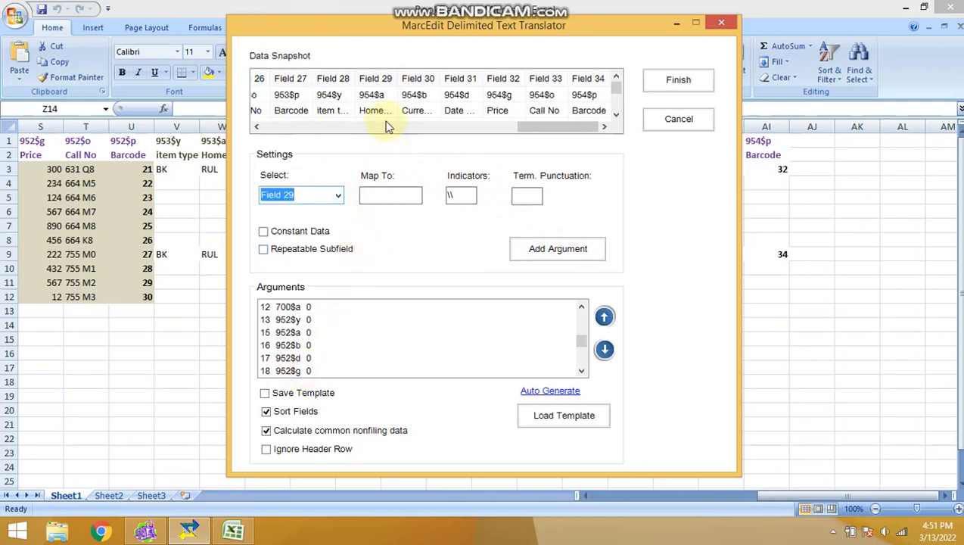
pyautogui.click(390, 197)
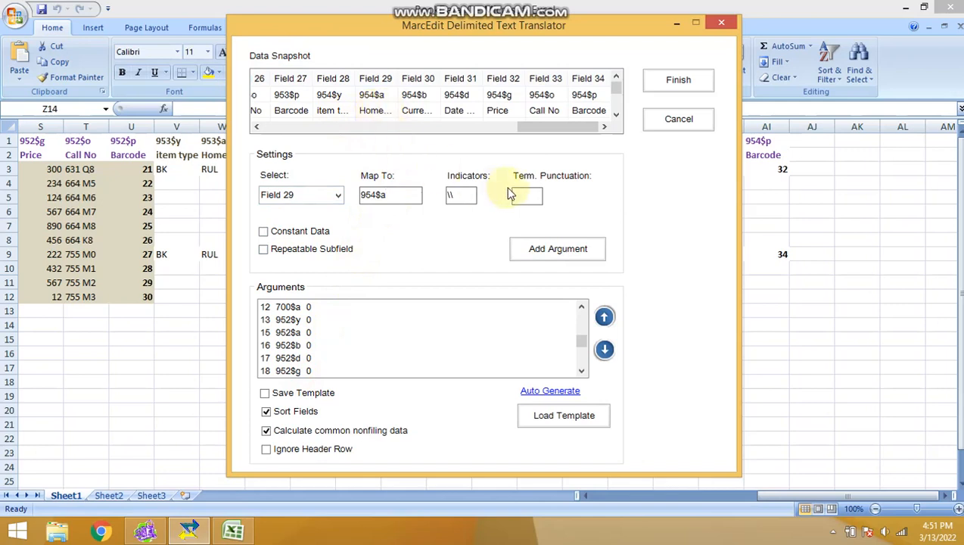
pyautogui.click(557, 249)
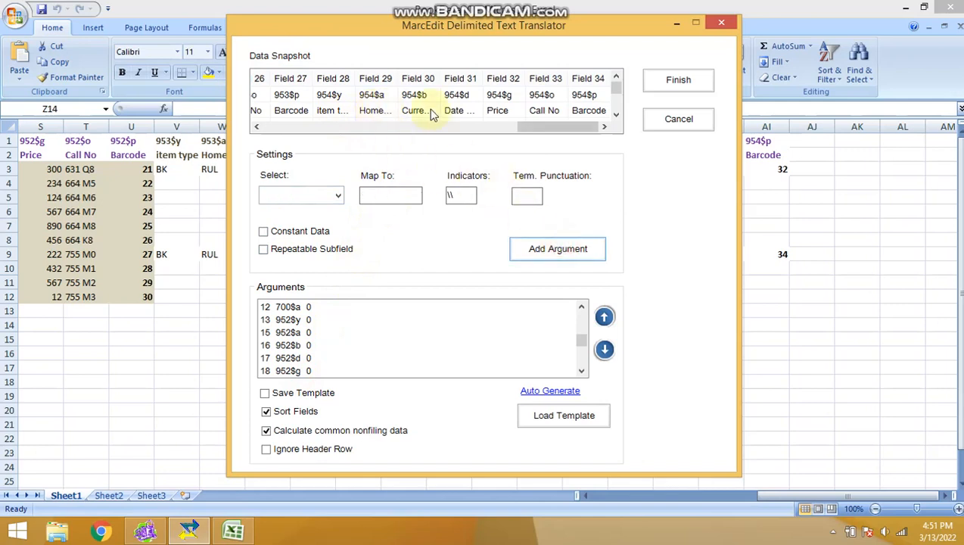
# Map Field 30 to 954$b and add it as an argument.
pyautogui.click(337, 195)
pyautogui.moveTo(337, 316); pyautogui.dragTo(337, 363)
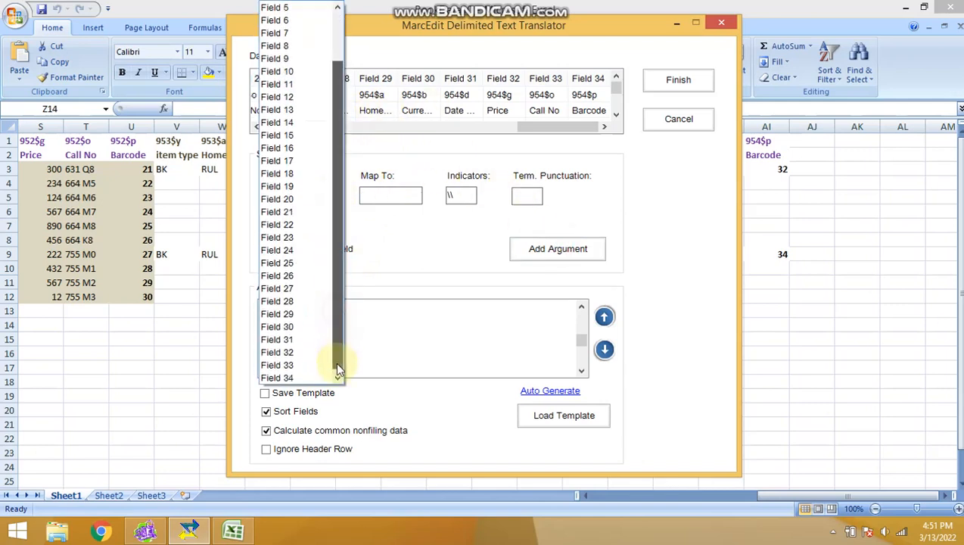
pyautogui.click(280, 327)
pyautogui.click(394, 197)
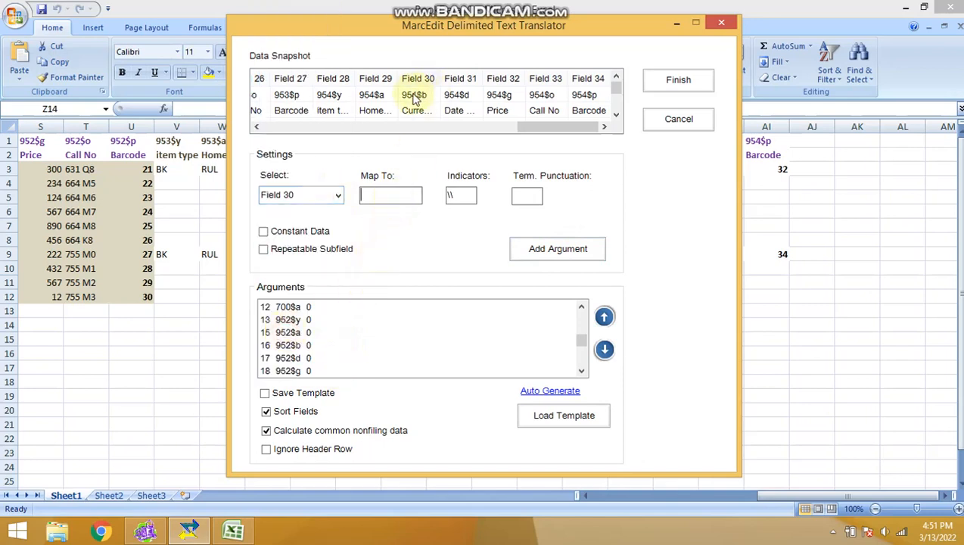
pyautogui.write('954$b')
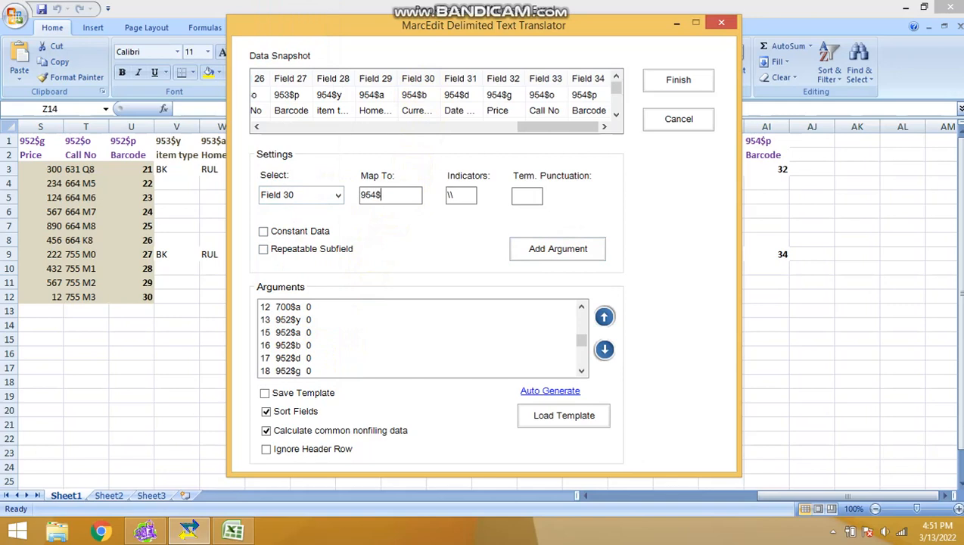
pyautogui.click(538, 247)
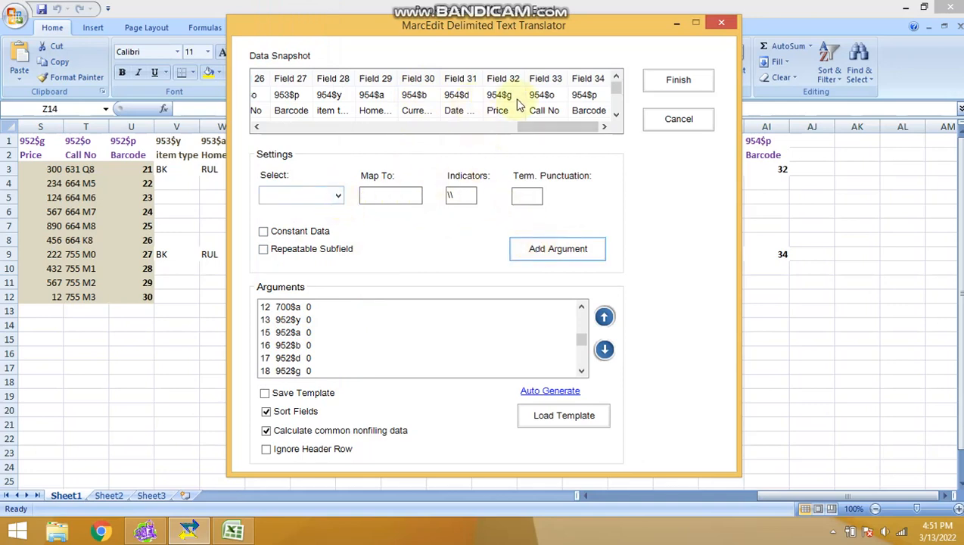
# Map Field 32 (Price) to 954$g and add it as an argument.
pyautogui.click(340, 196)
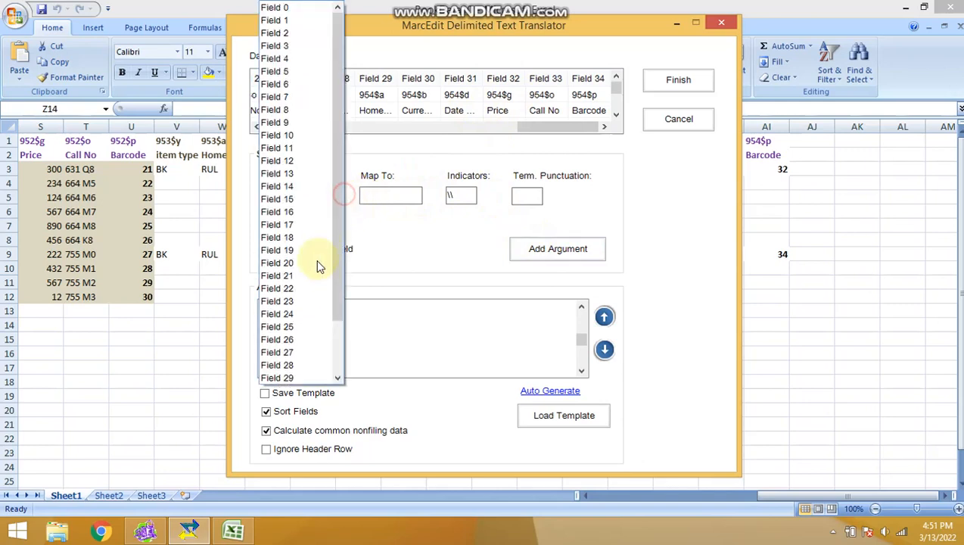
pyautogui.moveTo(339, 310); pyautogui.dragTo(338, 373)
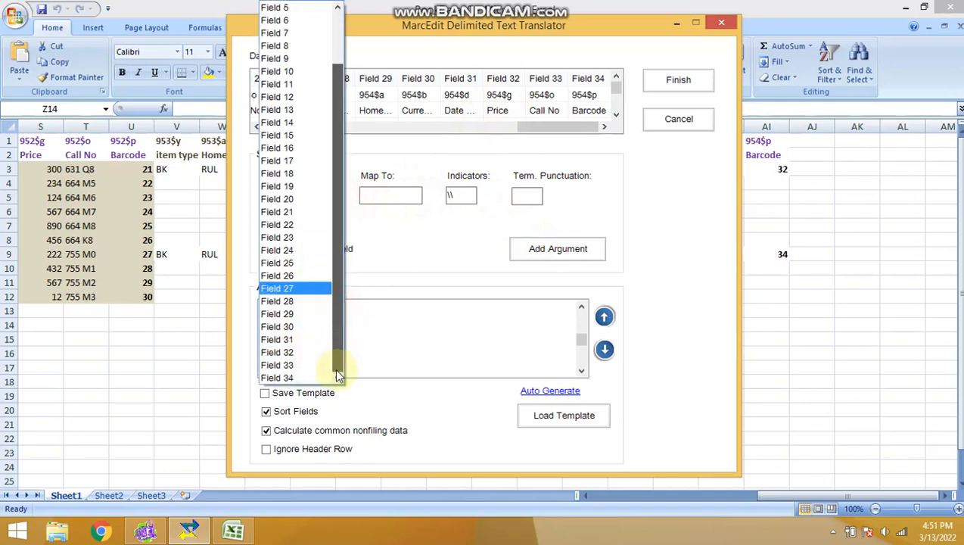
pyautogui.click(288, 351)
pyautogui.click(393, 195)
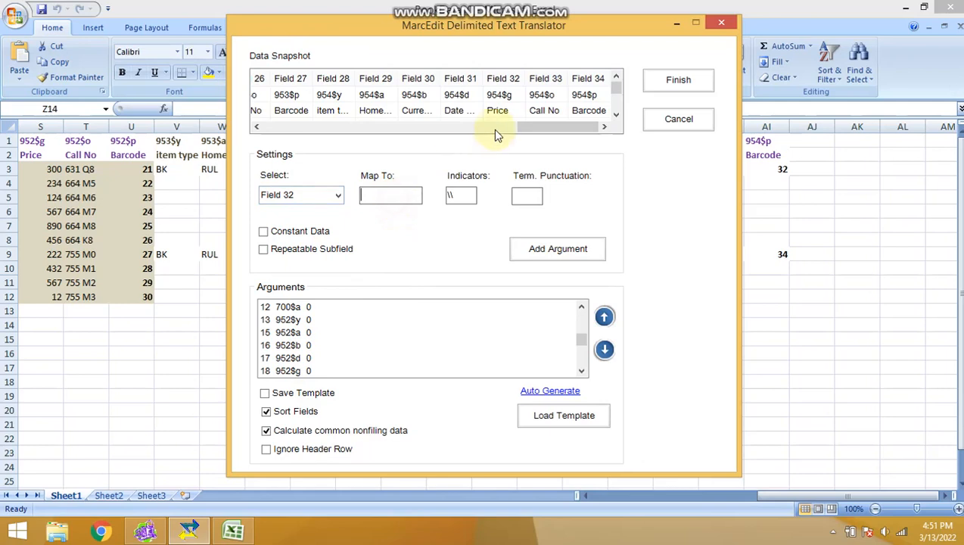
pyautogui.write('954$g')
pyautogui.click(541, 250)
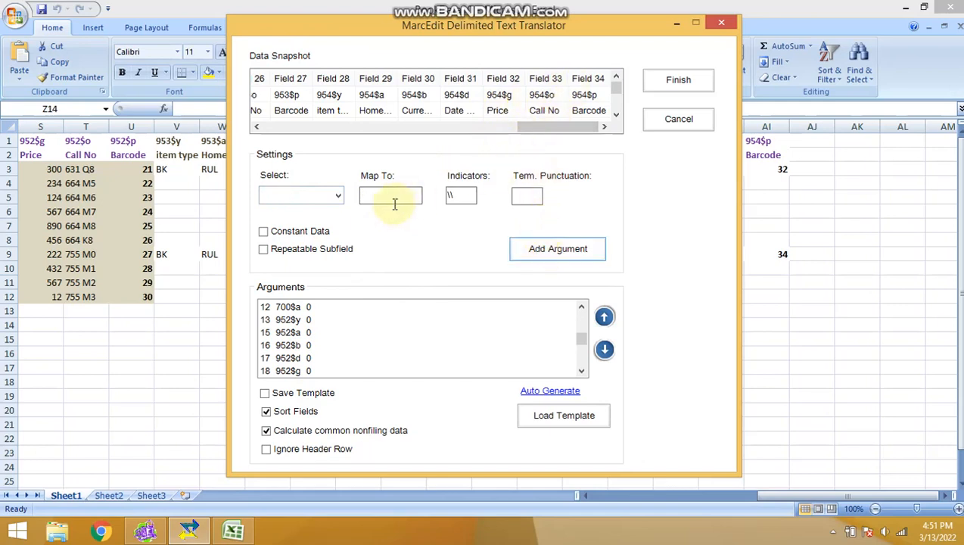
# Map Field 33 (Call No) to 954$o and add it as an argument.
pyautogui.click(337, 197)
pyautogui.moveTo(338, 323); pyautogui.dragTo(337, 367)
pyautogui.click(300, 368)
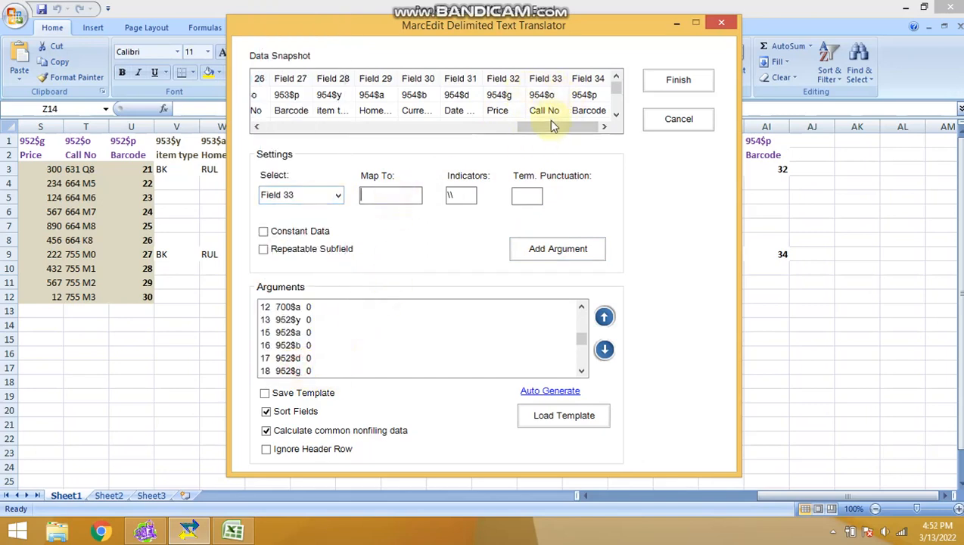
pyautogui.write('954$o')
pyautogui.click(564, 248)
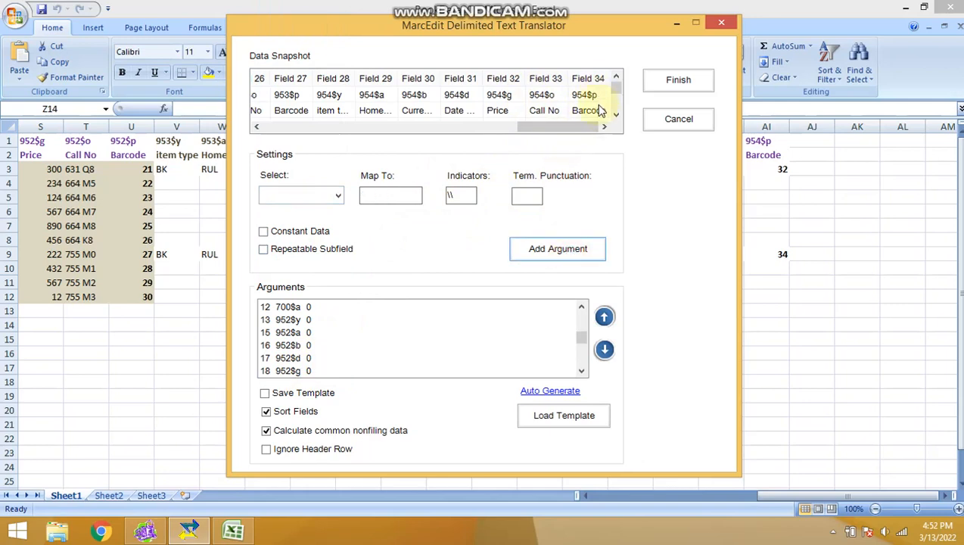
# Map Field 34 (Barcode) to 954$p and add it as an argument.
pyautogui.click(338, 196)
pyautogui.scroll(-2, 333, 317)
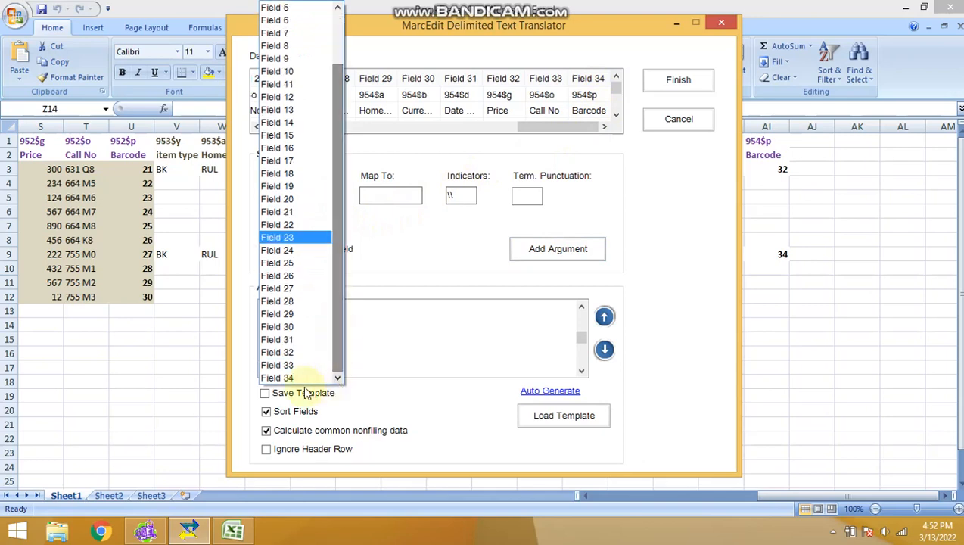
pyautogui.click(293, 376)
pyautogui.click(391, 194)
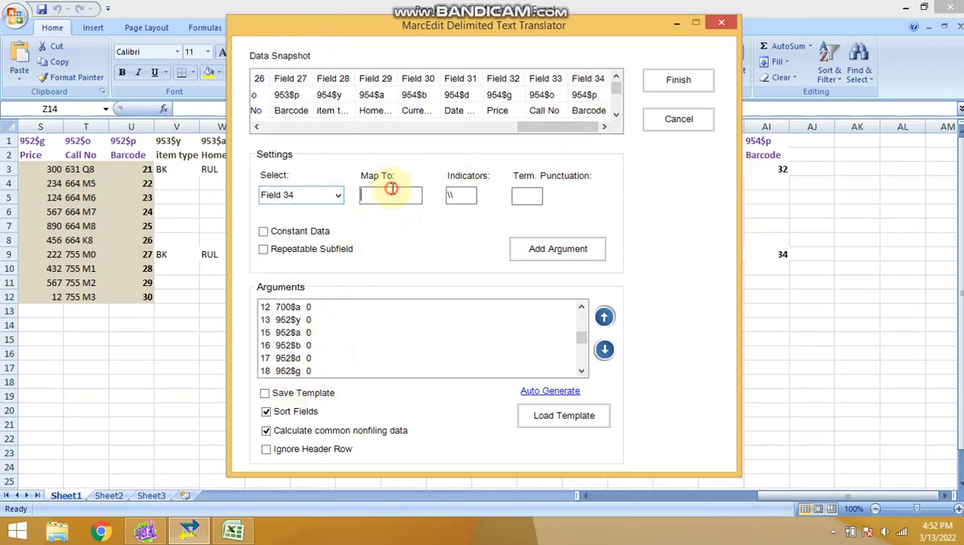
pyautogui.write('954$')
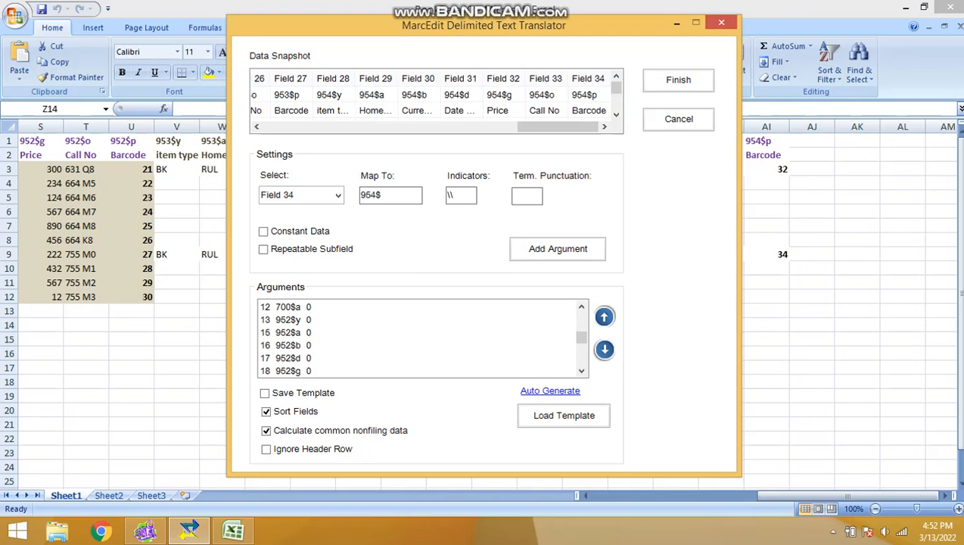
pyautogui.click(561, 249)
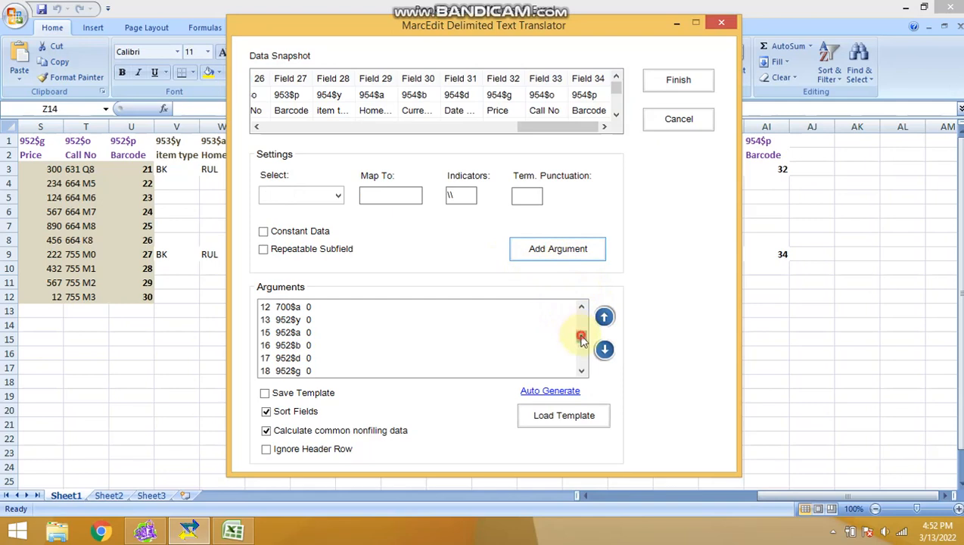
# Join the 080$a and 080$b arguments into one field, and likewise join 245$a with 245$b.
pyautogui.moveTo(576, 330); pyautogui.dragTo(579, 314)
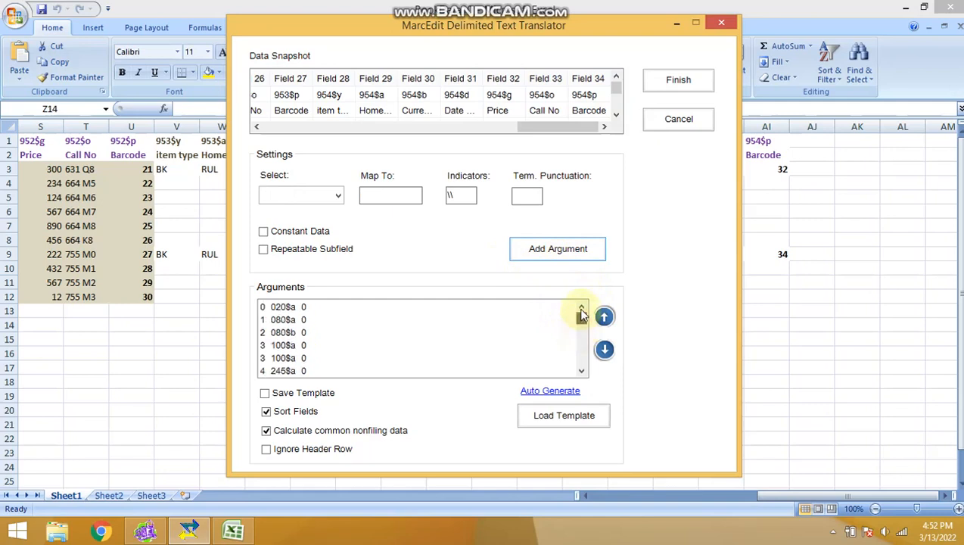
pyautogui.click(289, 321)
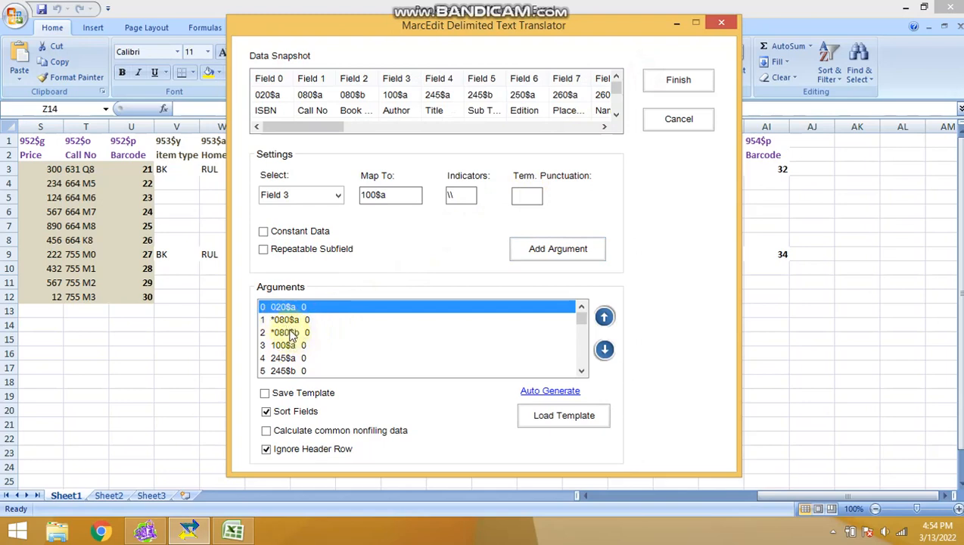
pyautogui.click(288, 359)
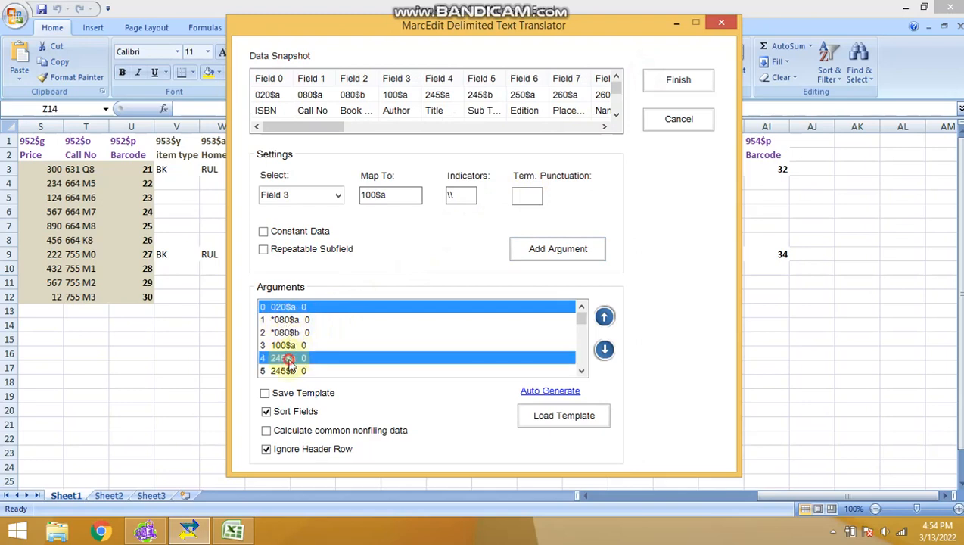
pyautogui.click(582, 373)
pyautogui.click(582, 373)
pyautogui.click(287, 347)
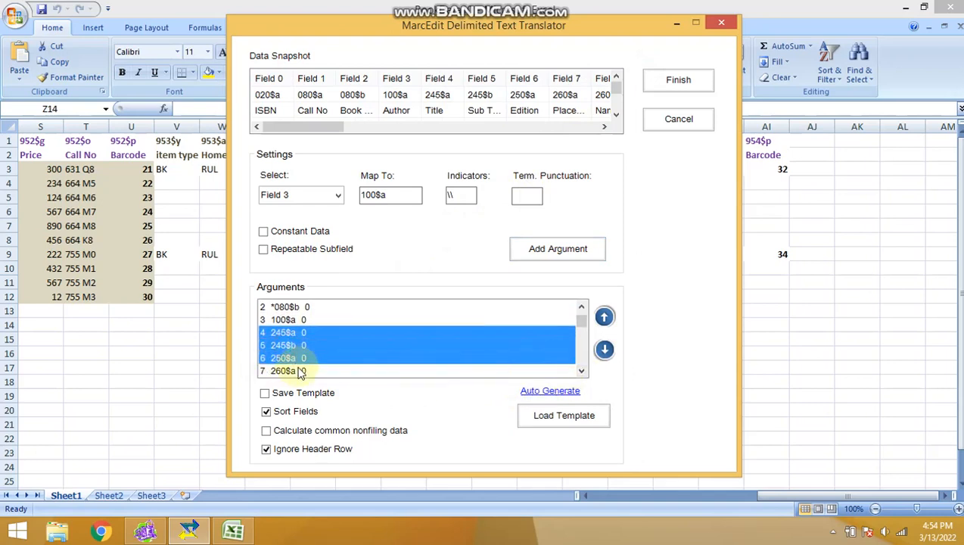
pyautogui.click(295, 358)
pyautogui.rightClick(302, 341)
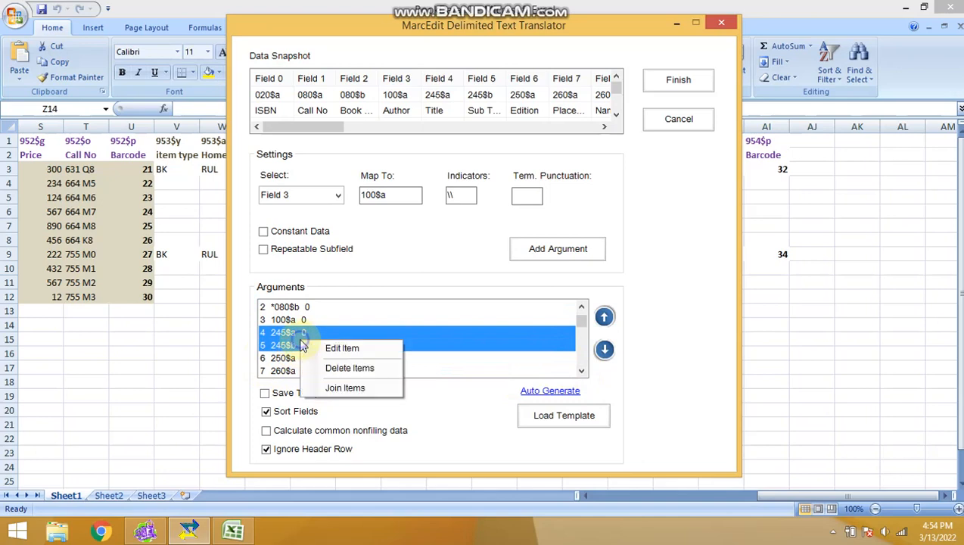
pyautogui.click(351, 388)
# Join the 260$a, 260$b and 260$c arguments into one field.
pyautogui.click(582, 371)
pyautogui.click(582, 372)
pyautogui.click(582, 371)
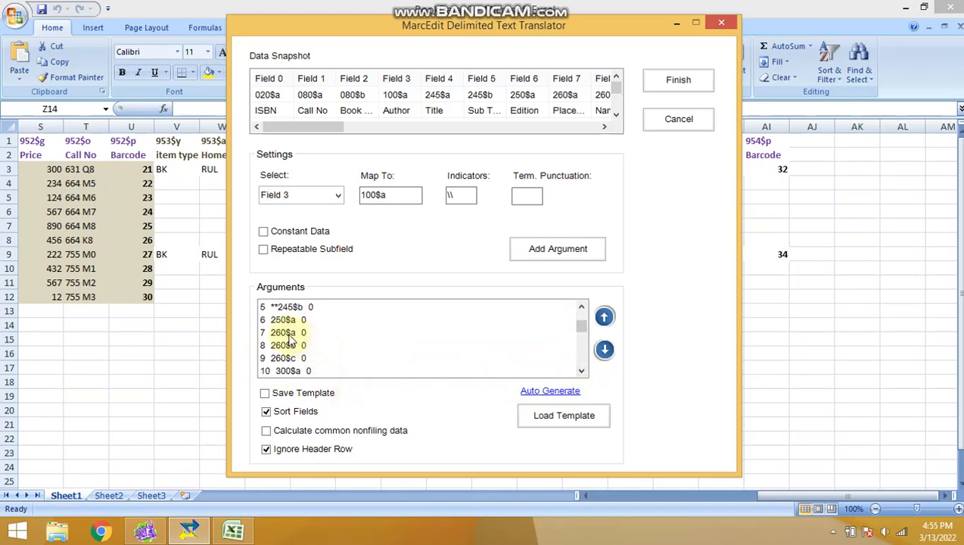
pyautogui.click(288, 337)
pyautogui.keyDown('ctrl'); pyautogui.click(283, 346); pyautogui.keyUp('ctrl')
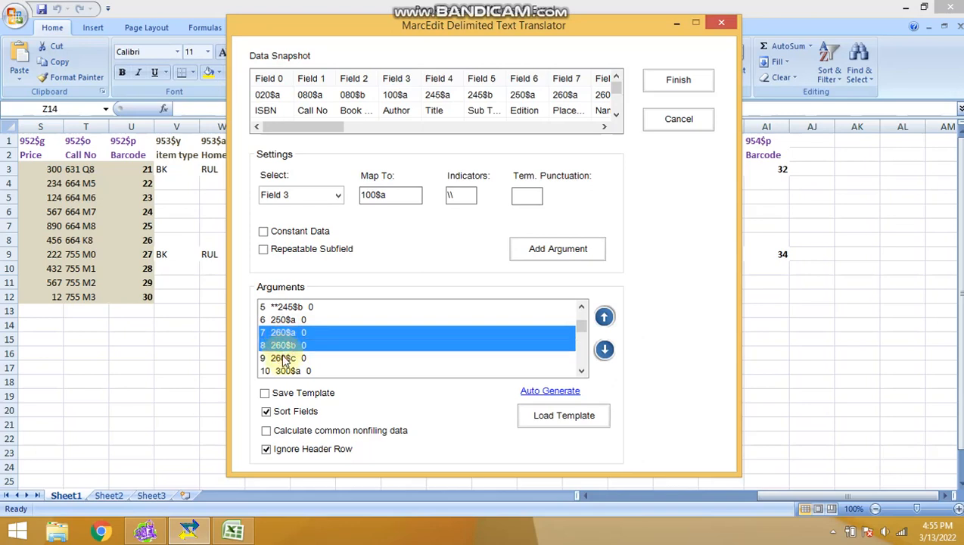
pyautogui.keyDown('ctrl'); pyautogui.click(284, 358); pyautogui.keyUp('ctrl')
pyautogui.rightClick(302, 342)
pyautogui.click(355, 389)
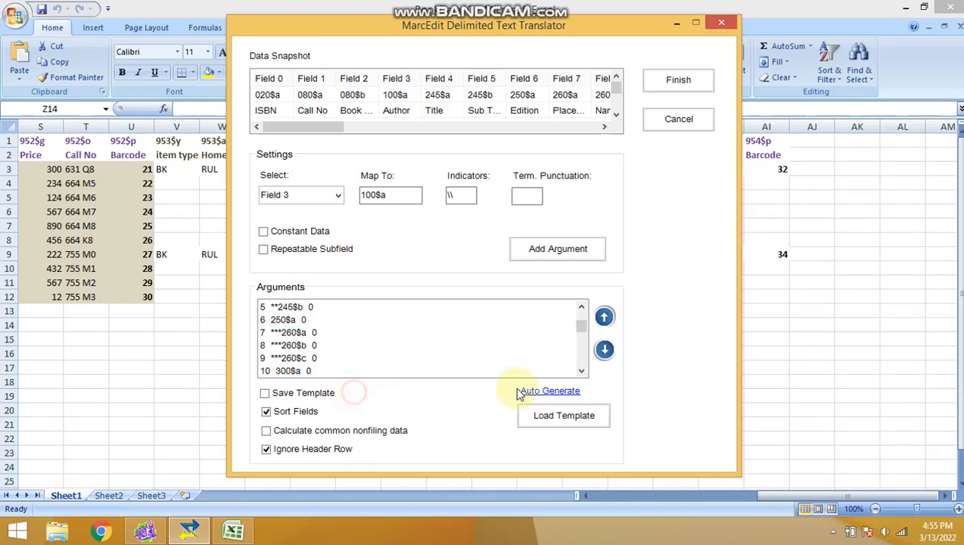
# Join all the 952 arguments ($y, $a, $b, $d, $g, $o and $p) into one field.
pyautogui.click(582, 372)
pyautogui.click(582, 372)
pyautogui.click(582, 372)
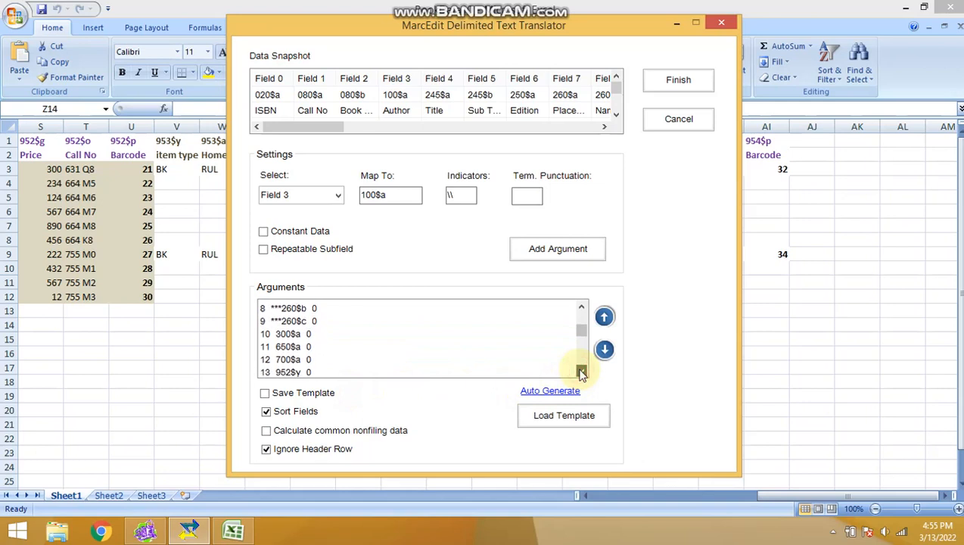
pyautogui.click(582, 371)
pyautogui.click(582, 372)
pyautogui.click(582, 372)
pyautogui.click(582, 372)
pyautogui.click(289, 336)
pyautogui.keyDown('shift'); pyautogui.click(293, 345); pyautogui.keyUp('shift')
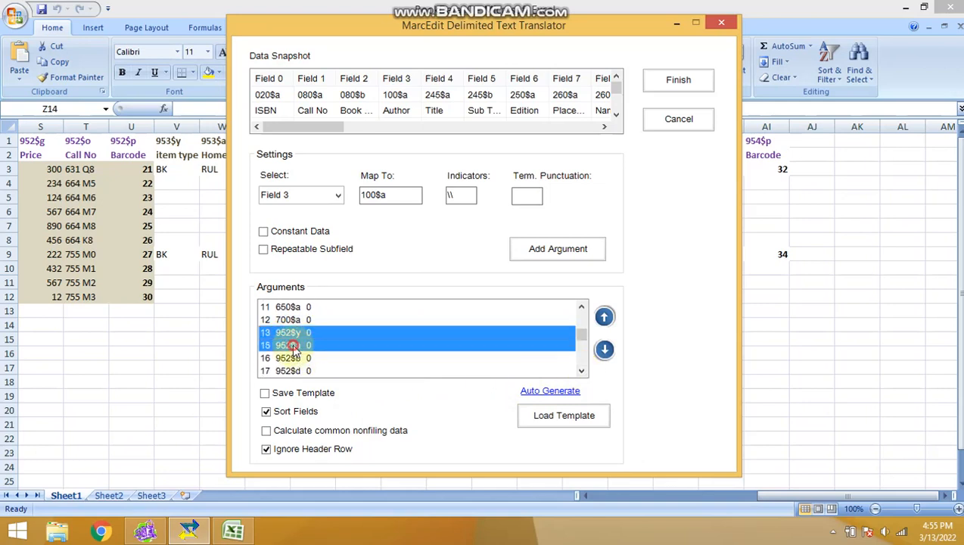
pyautogui.keyDown('shift'); pyautogui.click(294, 359); pyautogui.keyUp('shift')
pyautogui.keyDown('shift'); pyautogui.click(317, 371); pyautogui.keyUp('shift')
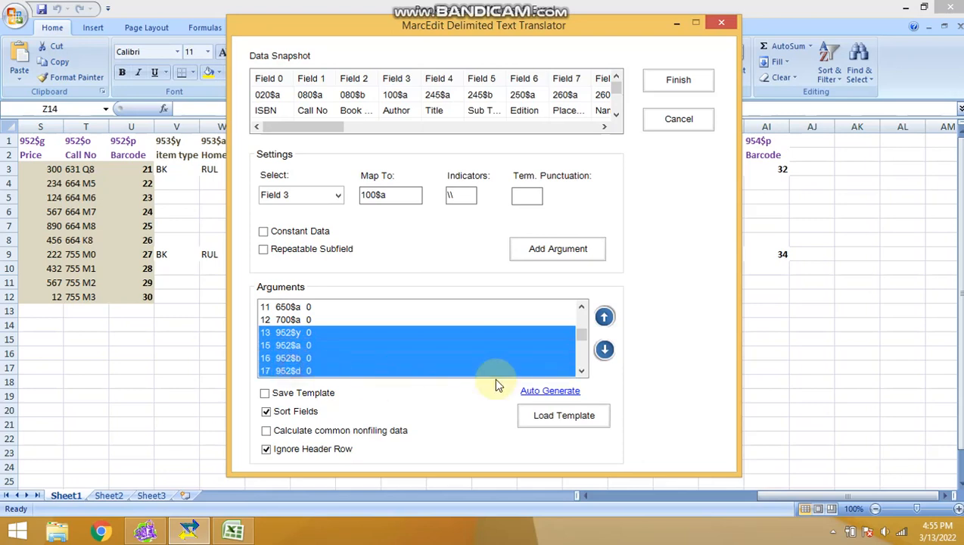
pyautogui.click(582, 372)
pyautogui.click(582, 372)
pyautogui.click(582, 371)
pyautogui.click(582, 372)
pyautogui.click(582, 372)
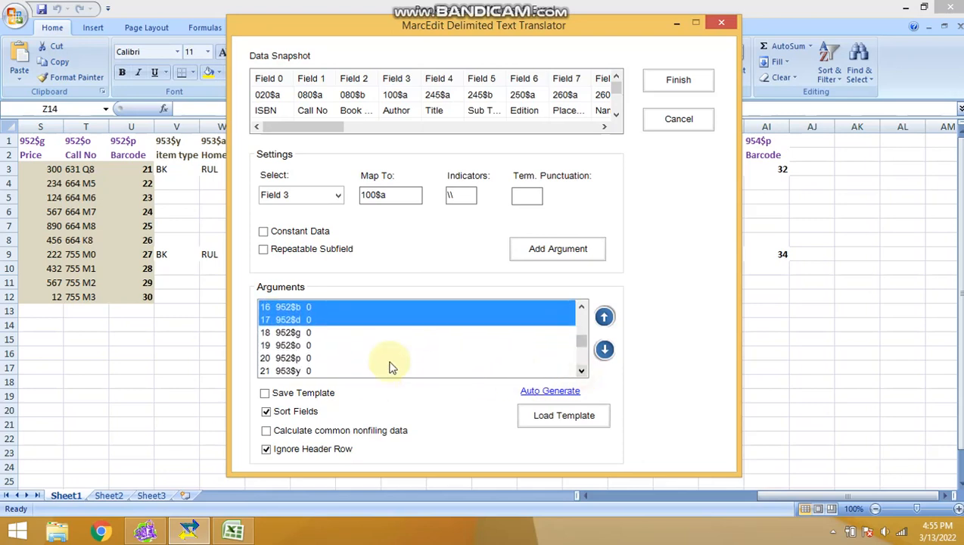
pyautogui.keyDown('shift'); pyautogui.click(298, 334); pyautogui.keyUp('shift')
pyautogui.keyDown('shift'); pyautogui.click(294, 346); pyautogui.keyUp('shift')
pyautogui.keyDown('shift'); pyautogui.click(294, 359); pyautogui.keyUp('shift')
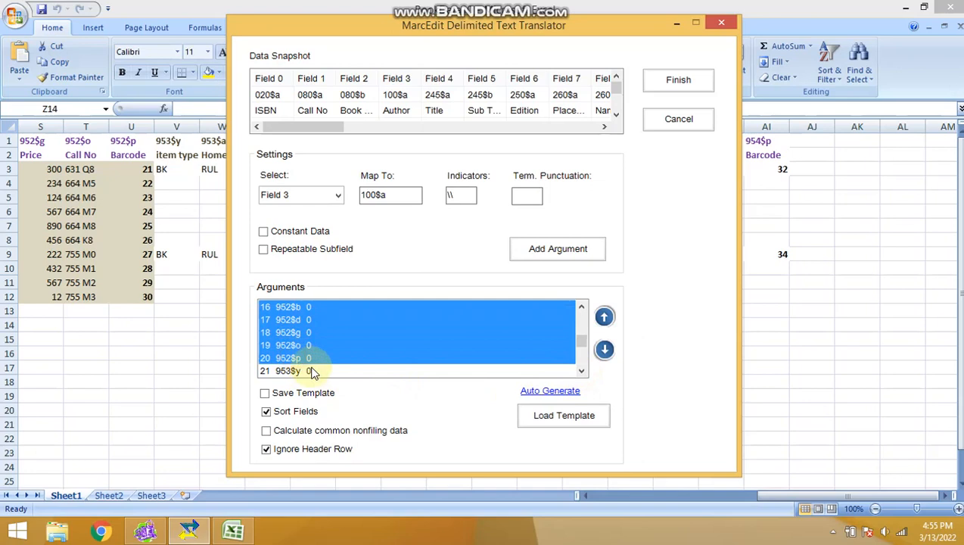
pyautogui.rightClick(297, 333)
pyautogui.click(341, 379)
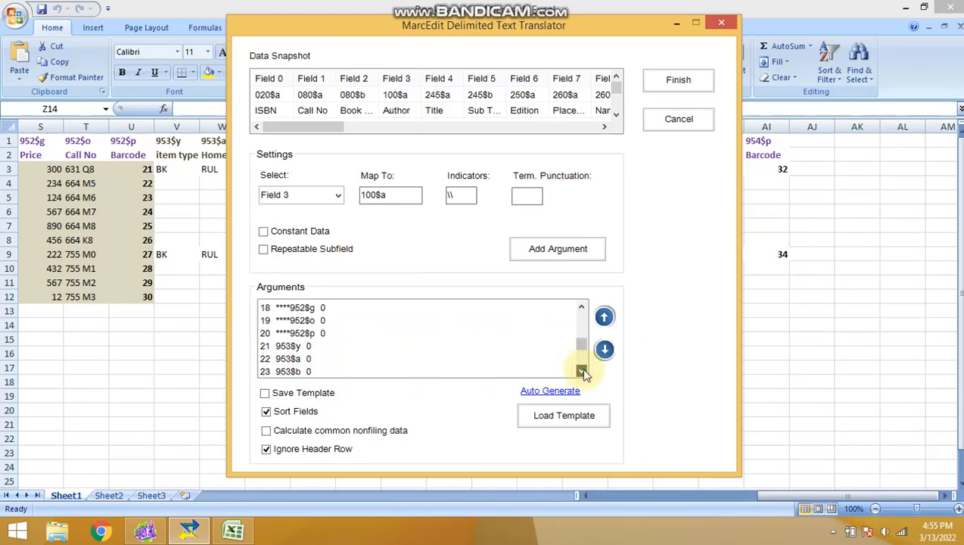
# Join all the 953 arguments ($y, $a, $b, $d, $g, $o and $p) into one field.
pyautogui.click(582, 370)
pyautogui.click(581, 371)
pyautogui.click(582, 371)
pyautogui.click(287, 337)
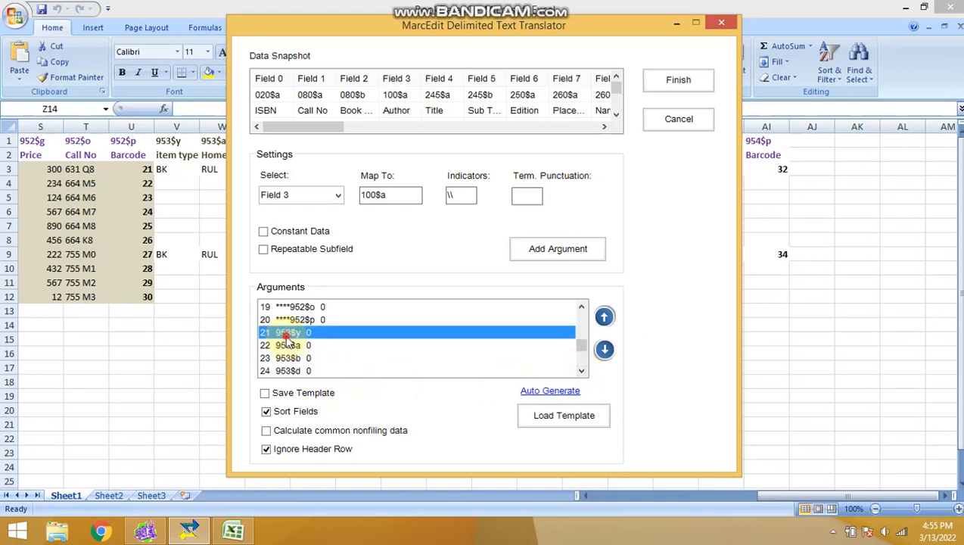
pyautogui.moveTo(288, 349); pyautogui.dragTo(589, 372)
pyautogui.click(582, 370)
pyautogui.click(582, 371)
pyautogui.click(582, 371)
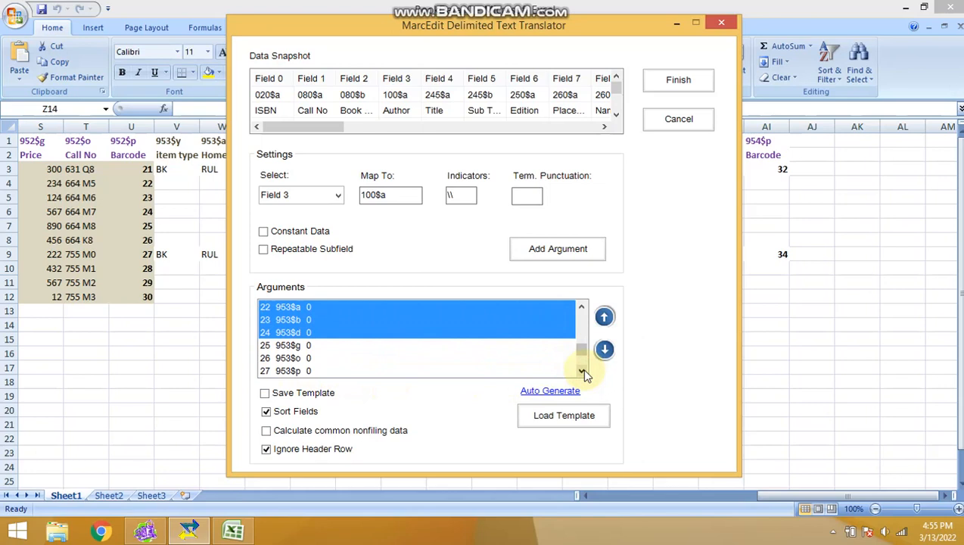
pyautogui.click(582, 371)
pyautogui.moveTo(290, 321); pyautogui.dragTo(291, 362)
pyautogui.rightClick(313, 319)
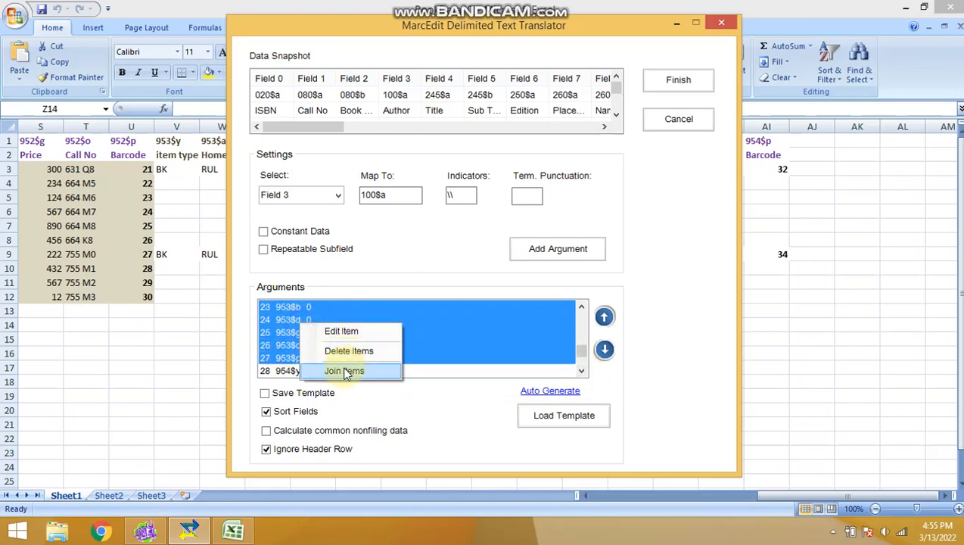
pyautogui.click(342, 370)
# Join all the 954 arguments ($y, $a, $b, $g, $o and $p) into one field.
pyautogui.click(582, 371)
pyautogui.click(582, 371)
pyautogui.click(582, 371)
pyautogui.click(289, 333)
pyautogui.moveTo(291, 350); pyautogui.dragTo(291, 379)
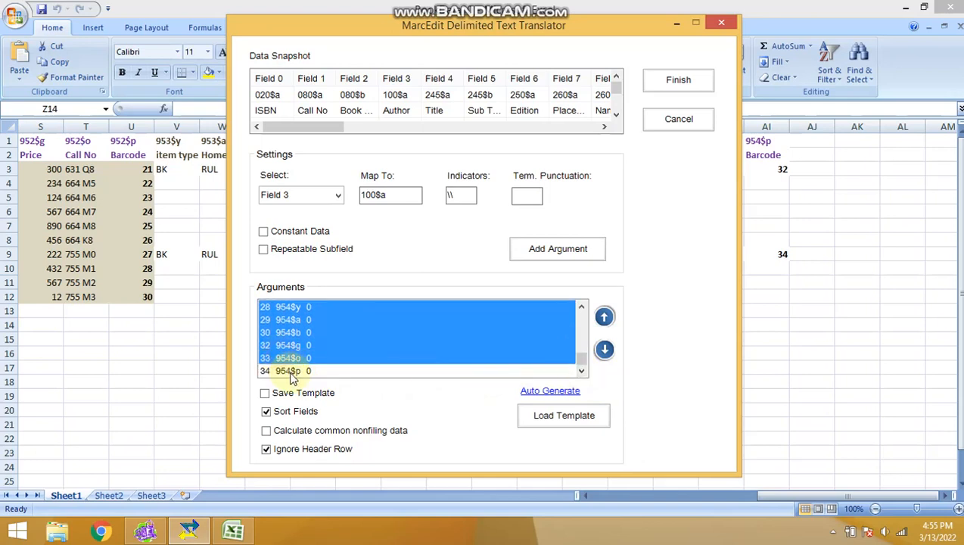
pyautogui.rightClick(289, 361)
pyautogui.click(327, 406)
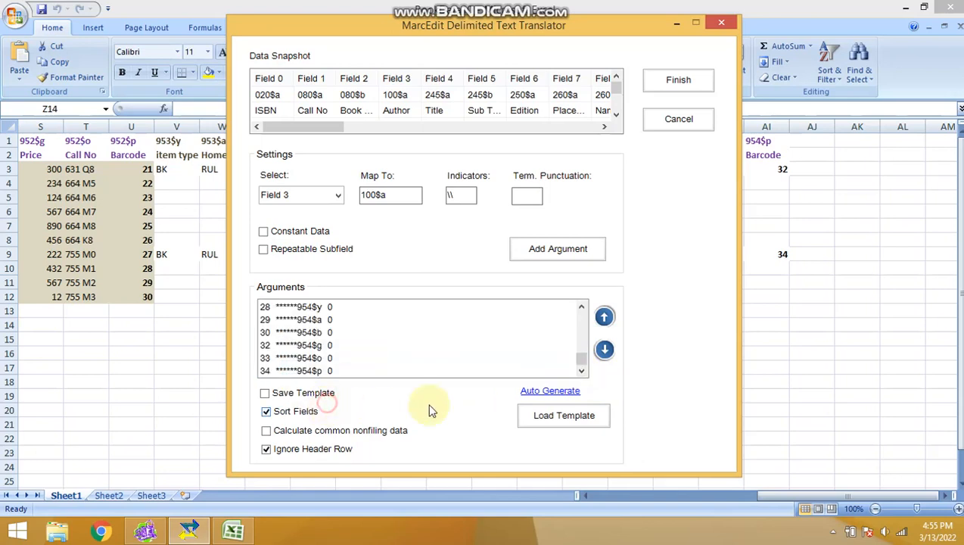
# Return to the start of the argument list and finish the translation to generate the BookData10.mrk file.
pyautogui.click(581, 307)
pyautogui.click(581, 307)
pyautogui.click(581, 307)
pyautogui.click(583, 308)
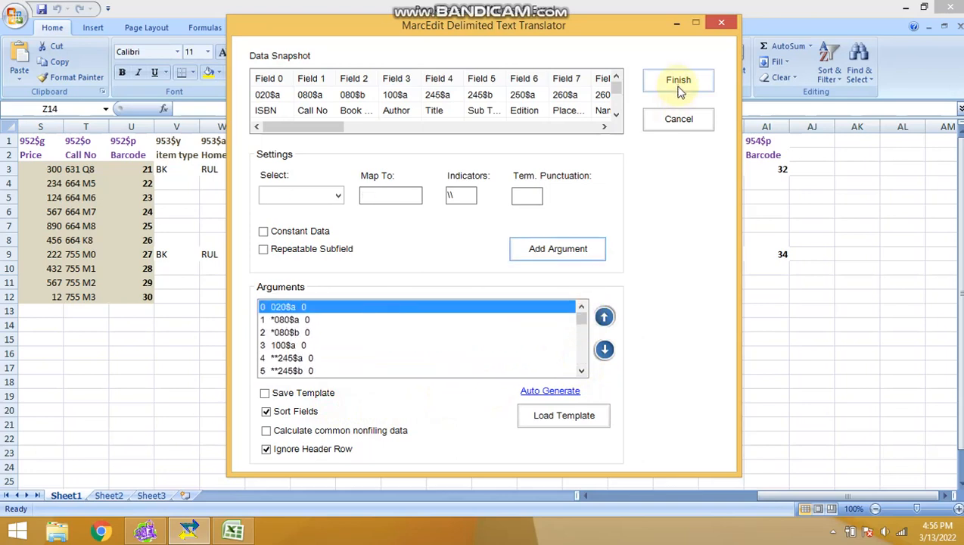
pyautogui.click(678, 89)
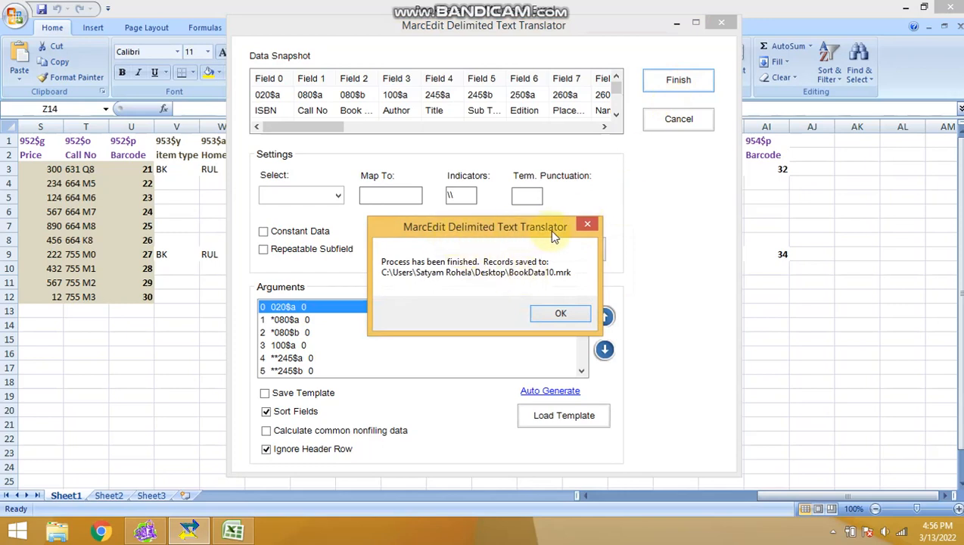
# Dismiss the translation's completion message and close the Excel workbook and the MarcEdit windows.
pyautogui.click(572, 318)
pyautogui.click(950, 9)
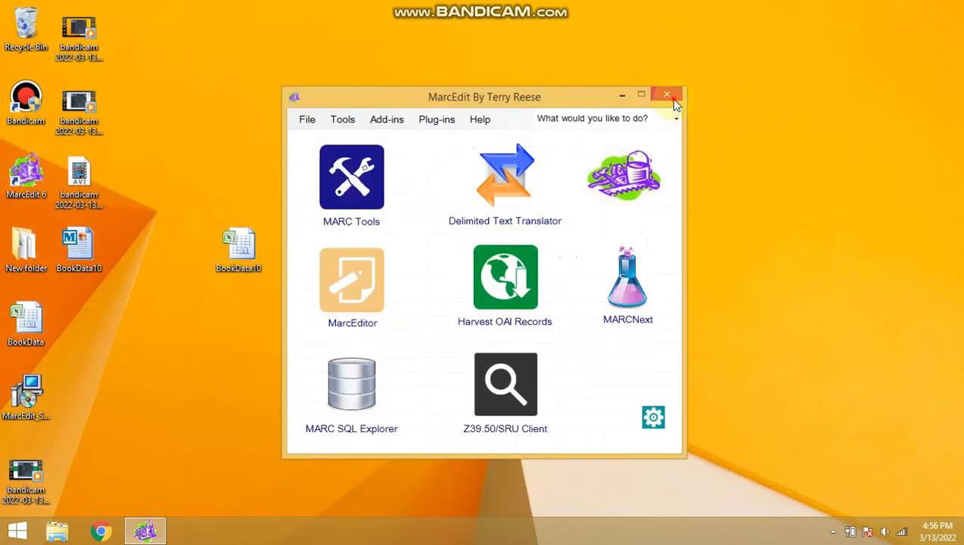
pyautogui.click(666, 96)
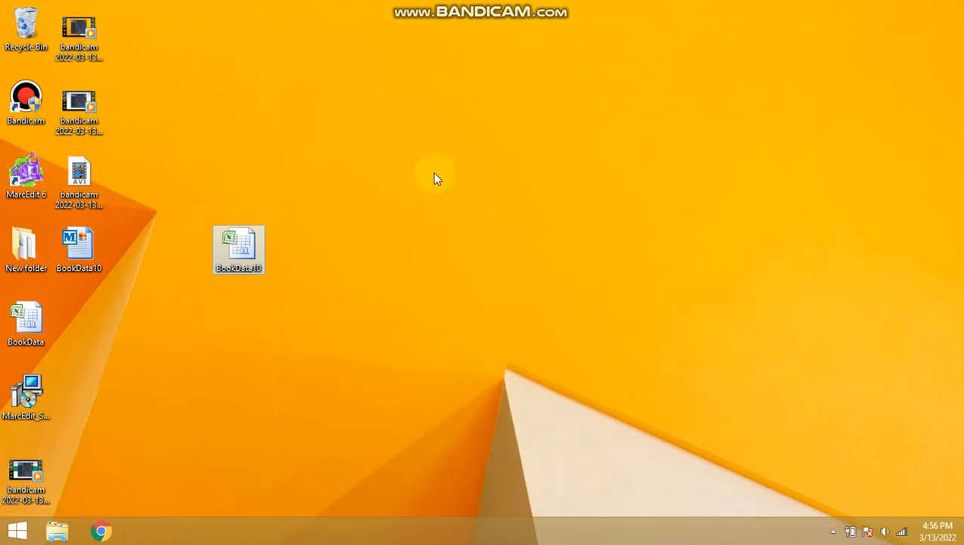
# Check the file properties of the generated BookData10 .mrk file on the desktop.
pyautogui.rightClick(83, 261)
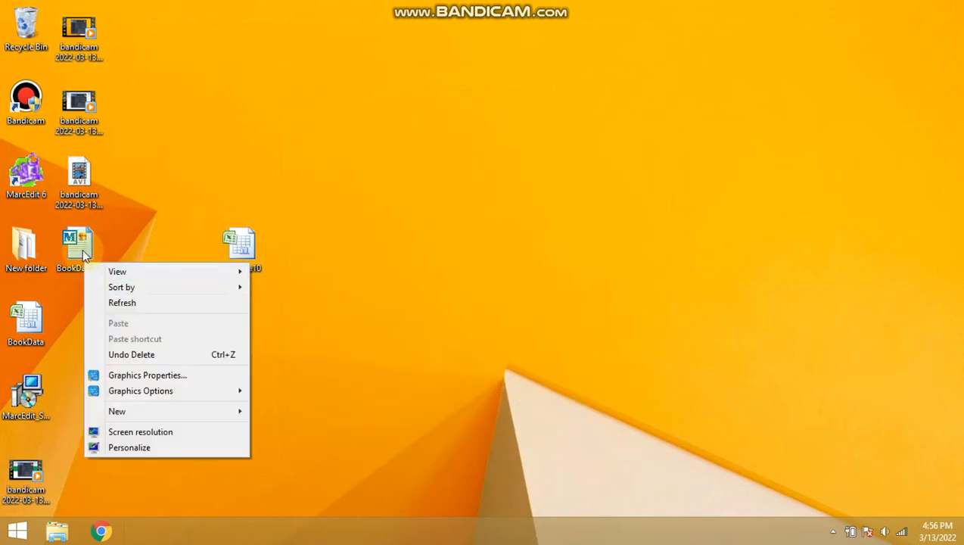
pyautogui.rightClick(82, 252)
pyautogui.click(143, 419)
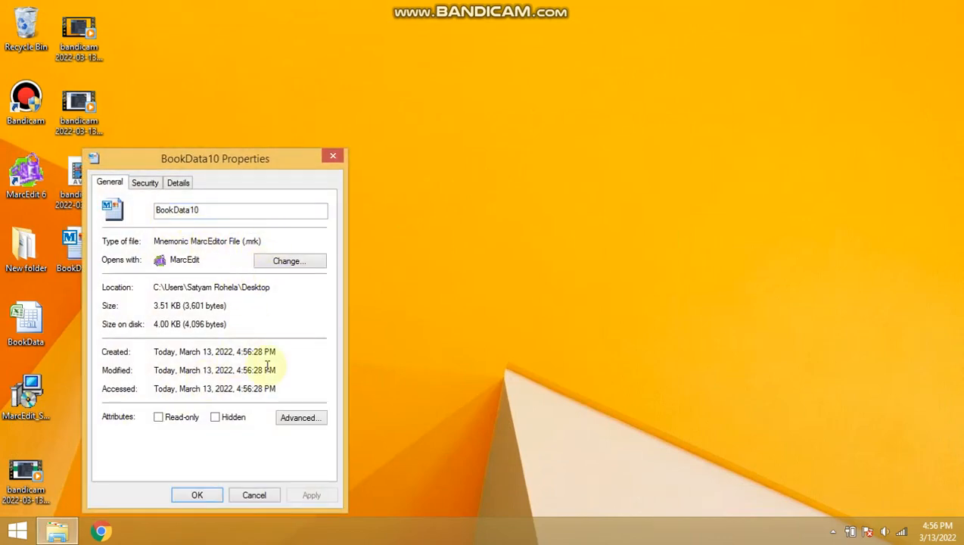
pyautogui.click(205, 491)
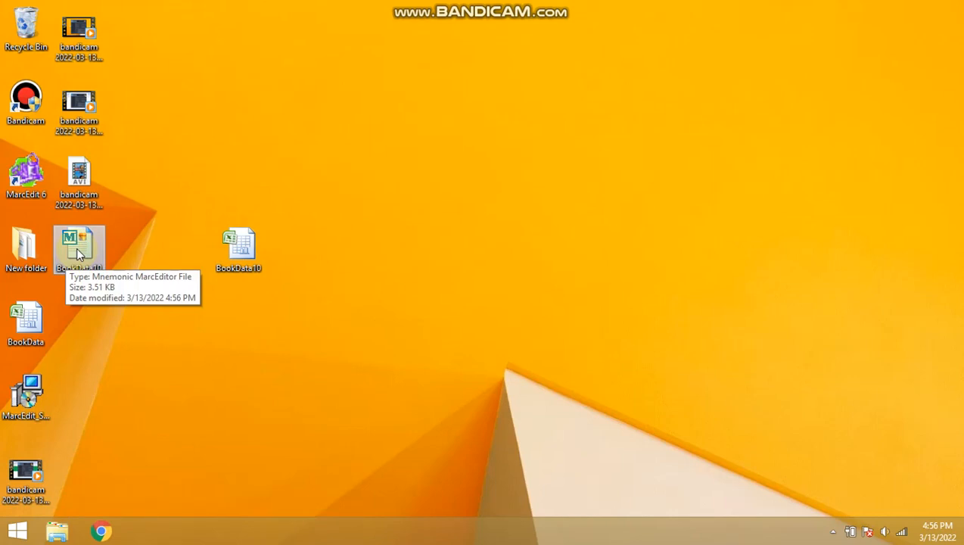
# Open the BookData10 .mrk file from the desktop in MarcEditor and review its first records.
pyautogui.doubleClick(79, 255)
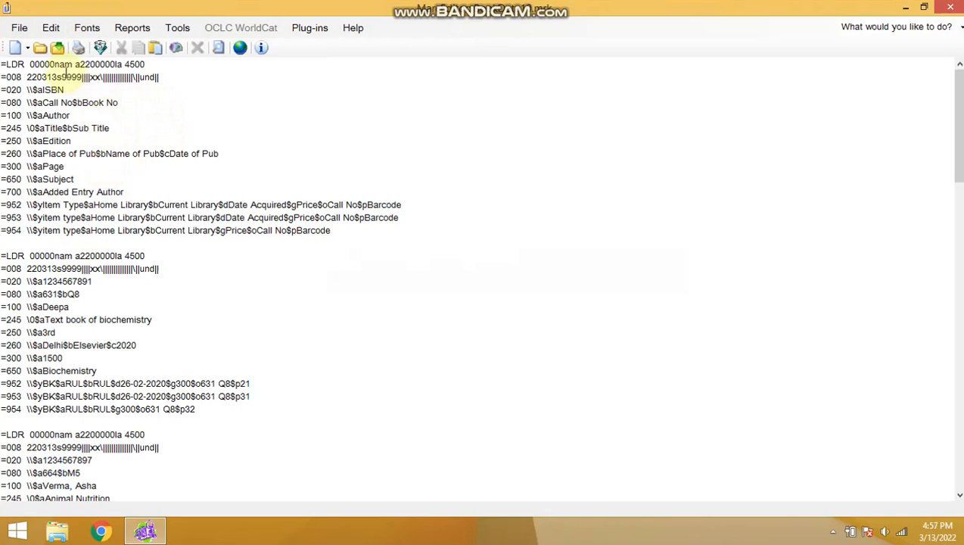
pyautogui.moveTo(47, 118); pyautogui.dragTo(83, 158)
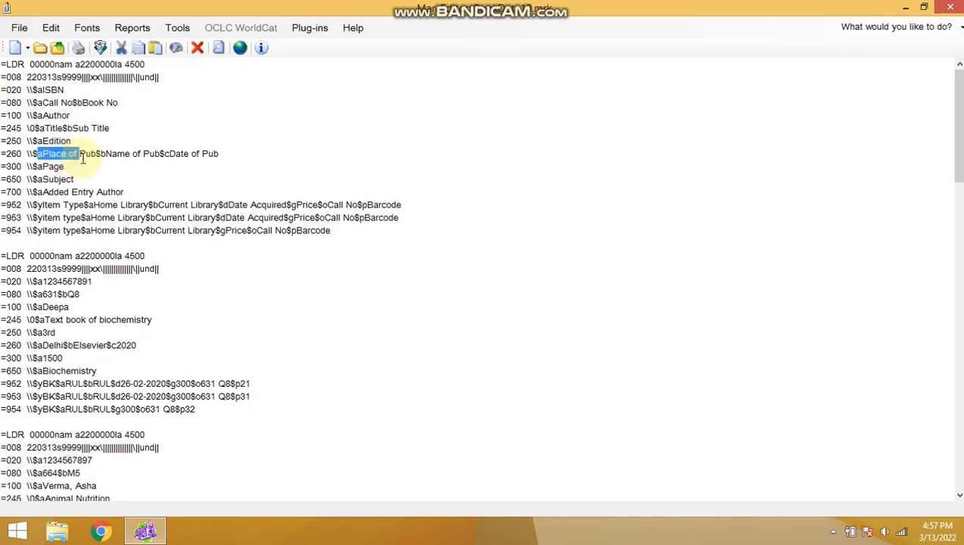
pyautogui.scroll(-2, 95, 216)
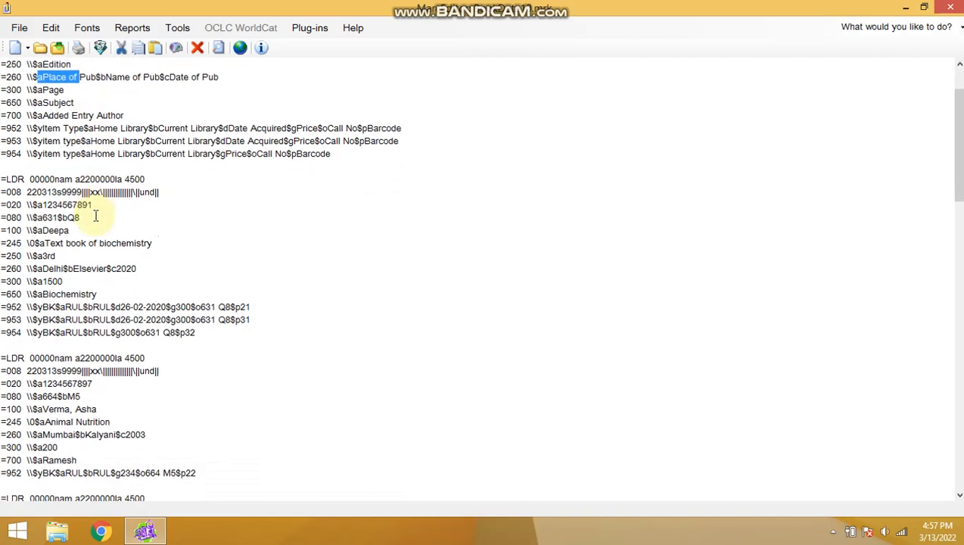
pyautogui.click(48, 234)
pyautogui.scroll(2, 152, 209)
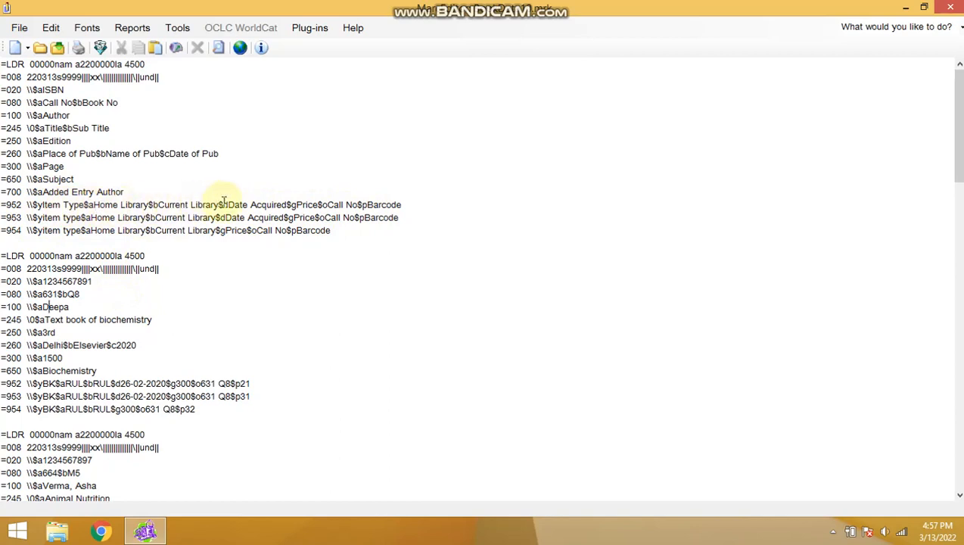
# Examine the subfields of the 952, 953 and 954 lines in the column-heading record.
pyautogui.moveTo(35, 205); pyautogui.dragTo(401, 204)
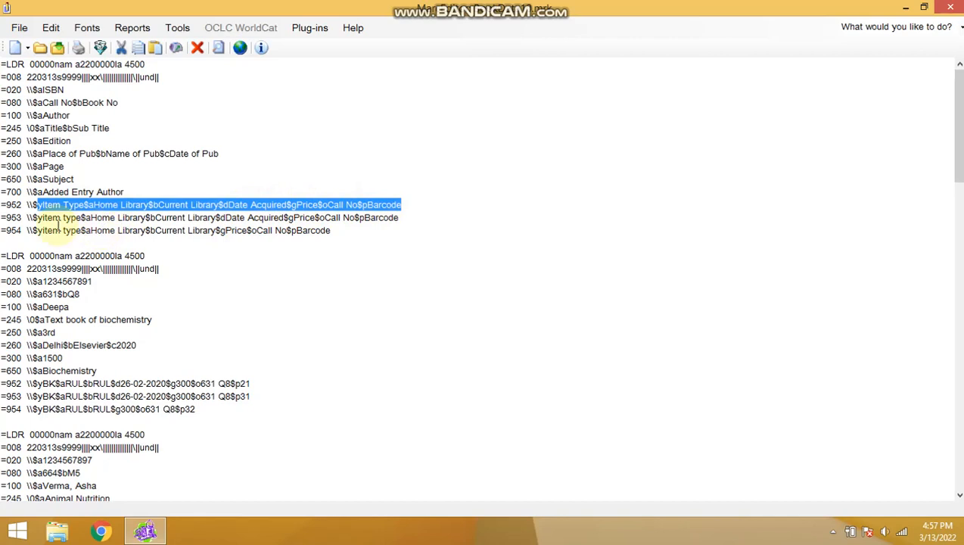
pyautogui.moveTo(28, 217); pyautogui.dragTo(395, 218)
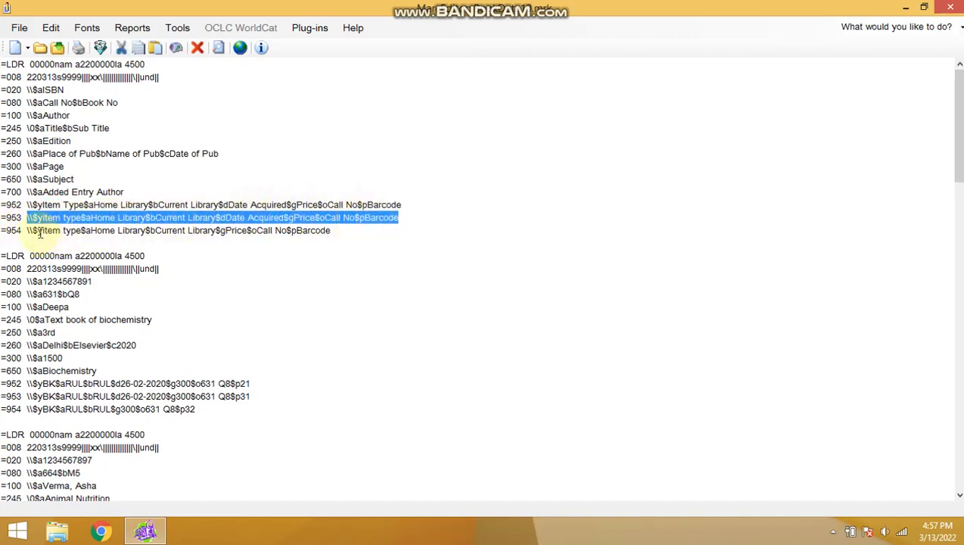
pyautogui.moveTo(36, 231); pyautogui.dragTo(330, 231)
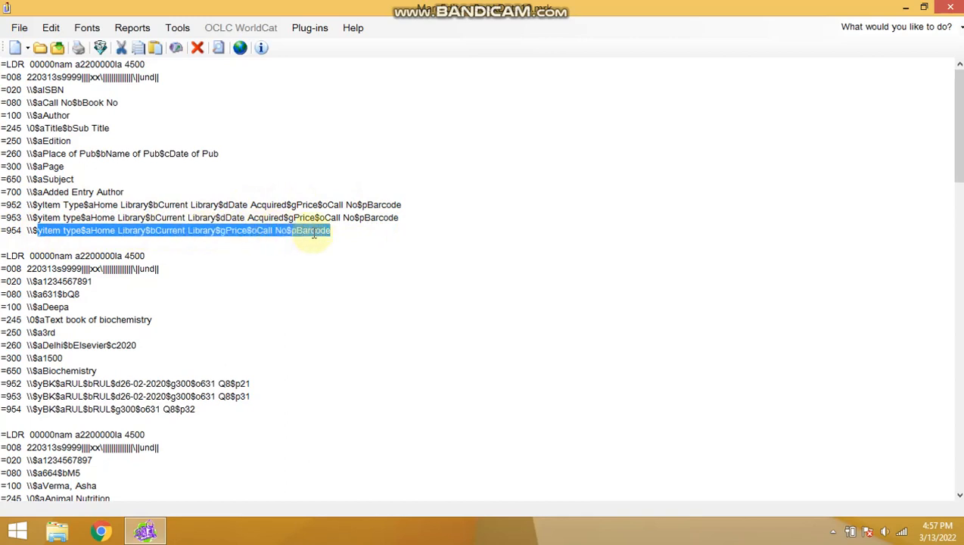
pyautogui.click(104, 205)
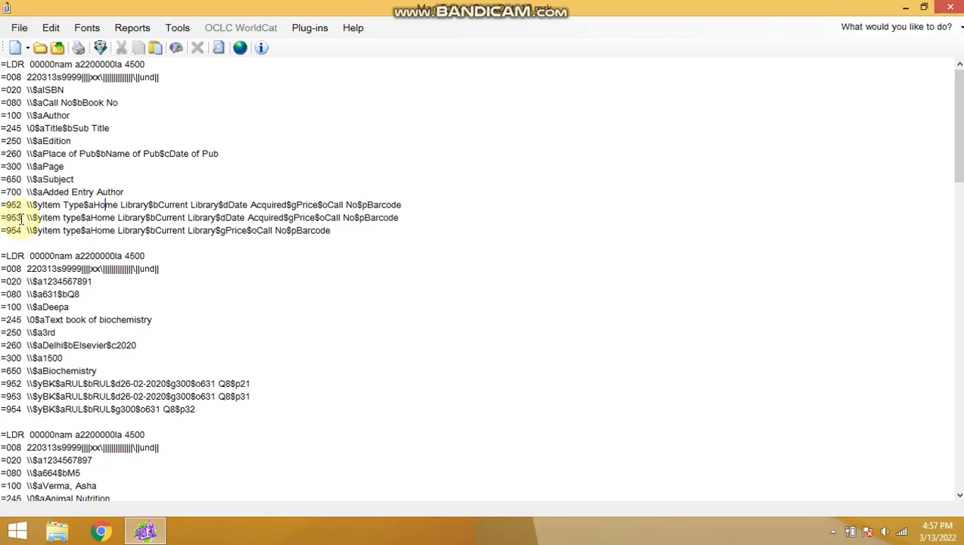
# Change the 953 and 954 tags in the column-heading record to 952.
pyautogui.click(22, 218)
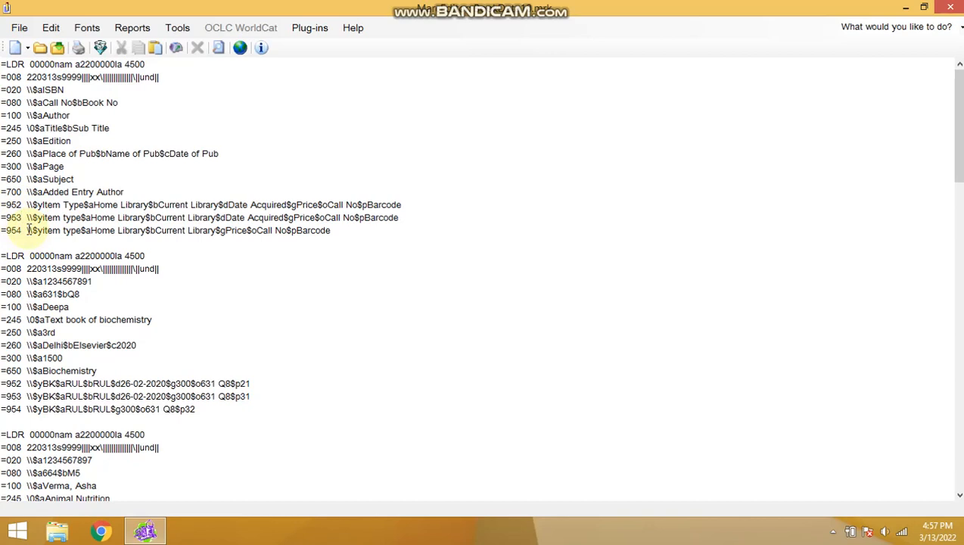
pyautogui.press('BackSpace')
pyautogui.write('2')
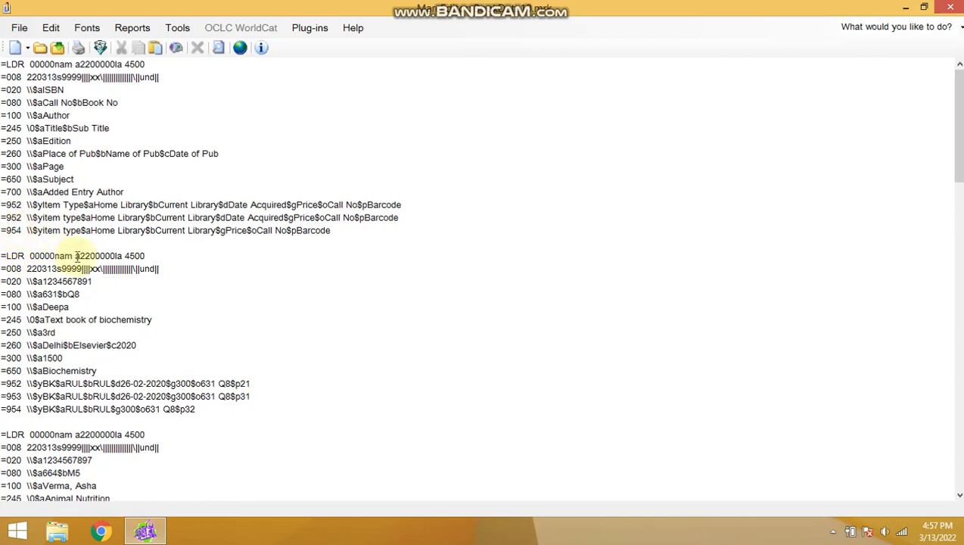
pyautogui.press('BackSpace')
pyautogui.write('2')
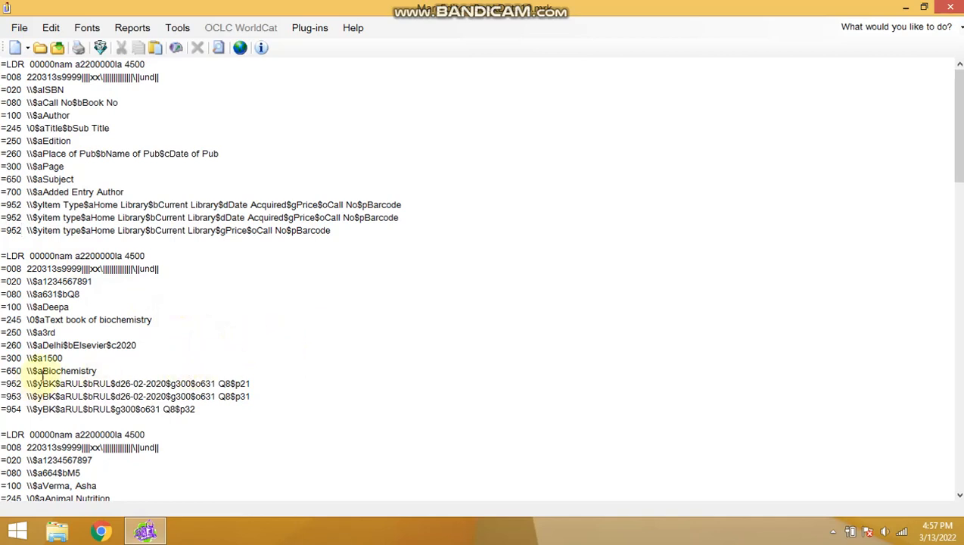
# Change the 953 and 954 tags in the "Text book of biochemistry" record to 952.
pyautogui.scroll(-2, 128, 335)
pyautogui.click(22, 306)
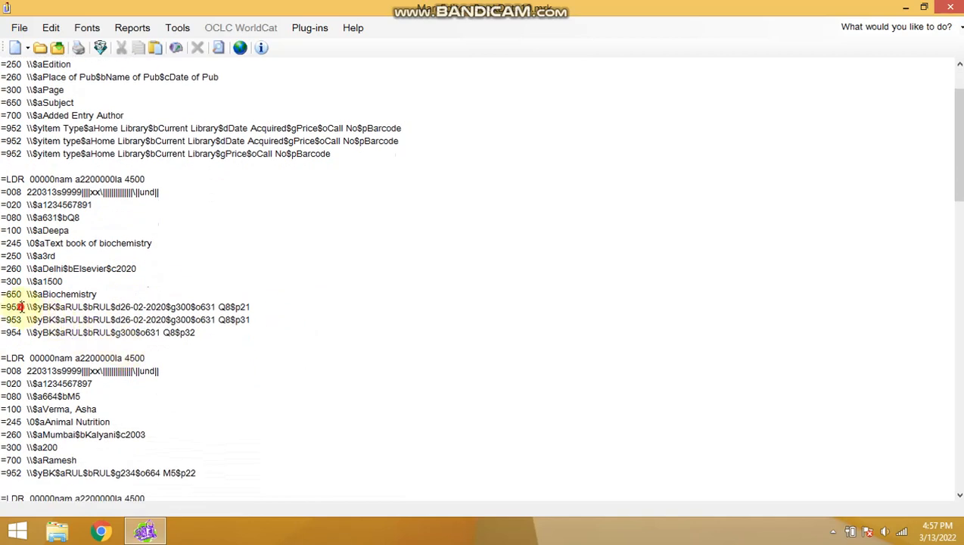
pyautogui.moveTo(23, 307); pyautogui.dragTo(11, 307)
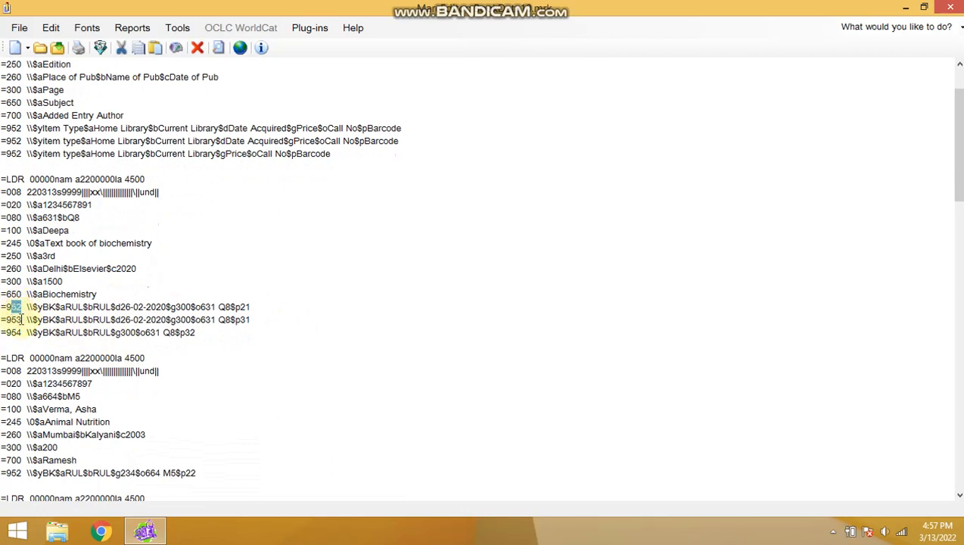
pyautogui.click(21, 320)
pyautogui.click(23, 321)
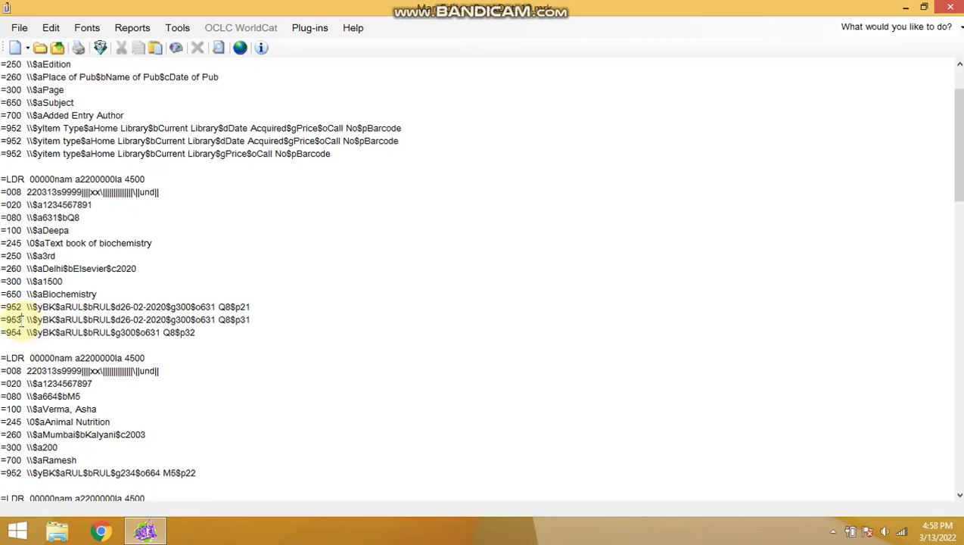
pyautogui.moveTo(22, 321); pyautogui.dragTo(18, 319)
pyautogui.click(27, 321)
pyautogui.moveTo(21, 320); pyautogui.dragTo(15, 319)
pyautogui.write('2')
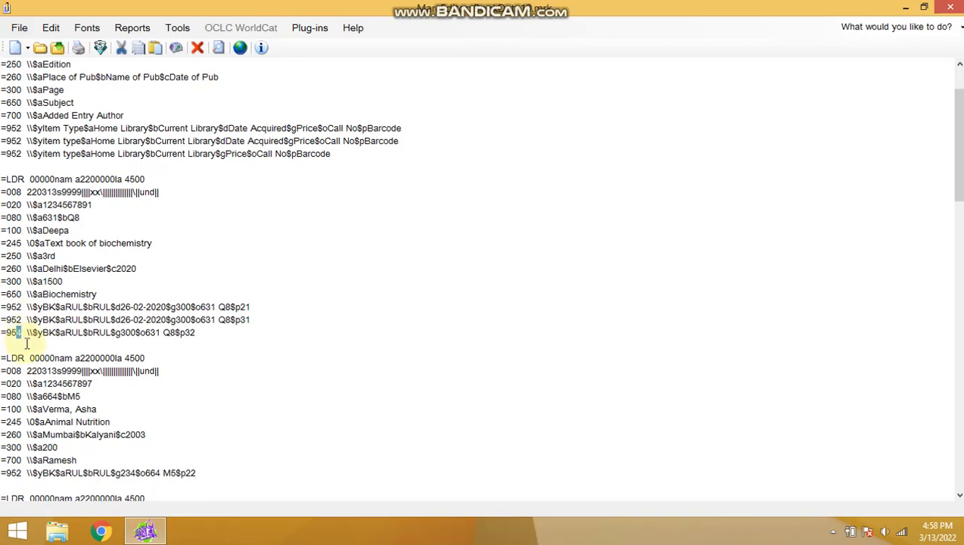
# Change the 953 and 954 tags in the "Dairy India" record to 952 and check the remaining records for other such tags.
pyautogui.scroll(-2, 185, 364)
pyautogui.scroll(-1, 185, 363)
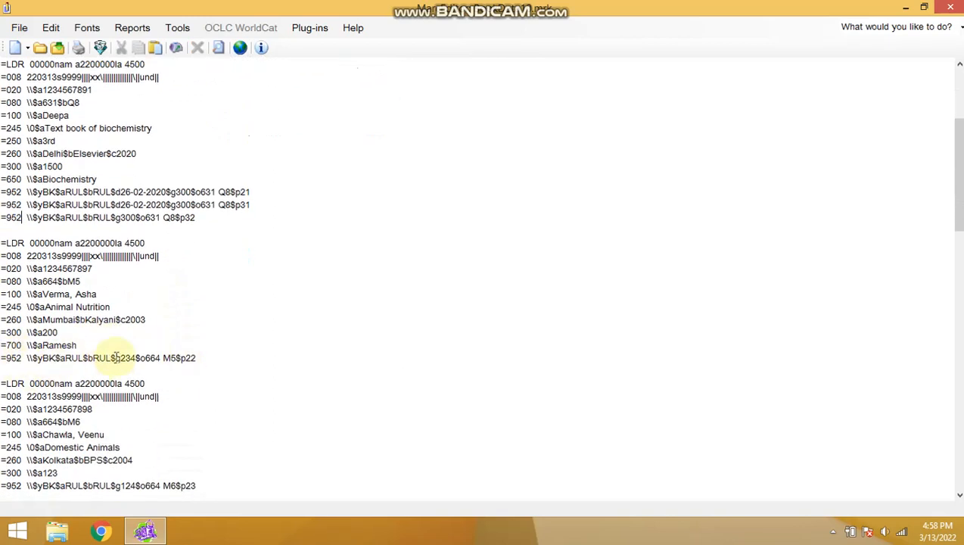
pyautogui.scroll(-1, 116, 357)
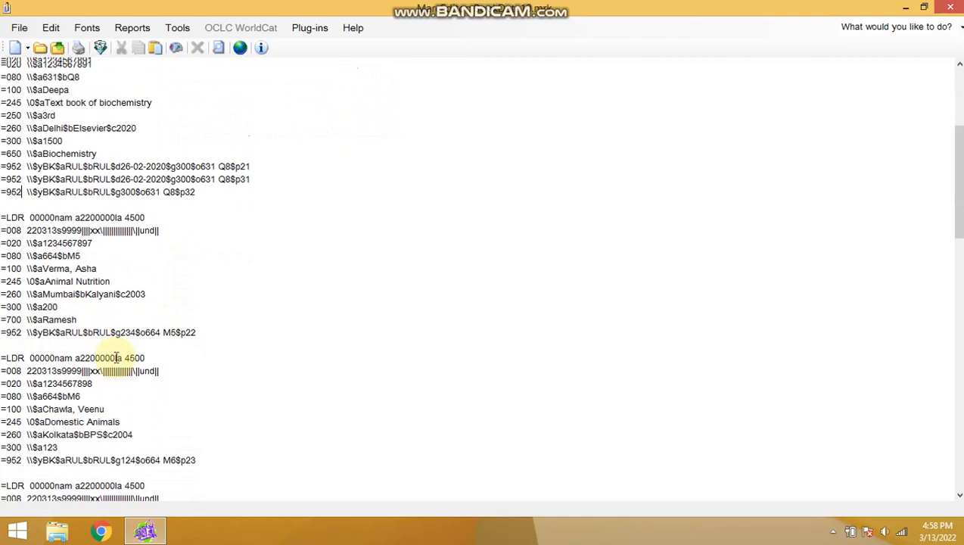
pyautogui.scroll(3, 116, 357)
pyautogui.scroll(-2, 116, 357)
pyautogui.scroll(-2, 115, 357)
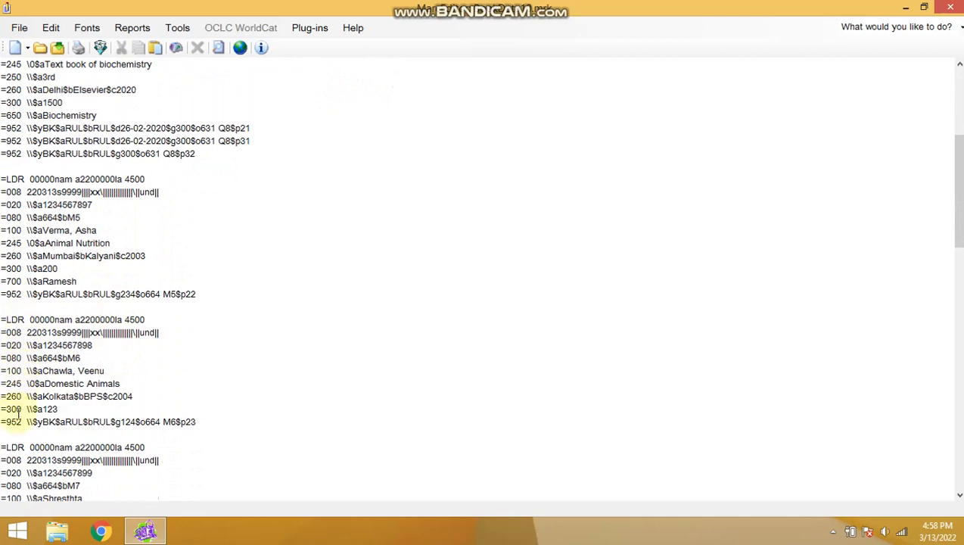
pyautogui.scroll(-6, 172, 383)
pyautogui.scroll(-5, 160, 382)
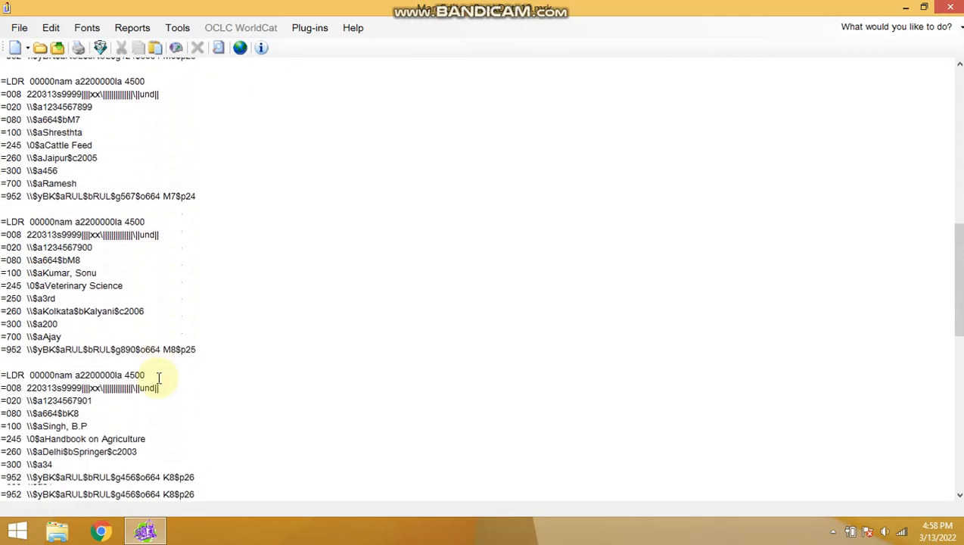
pyautogui.scroll(-6, 51, 346)
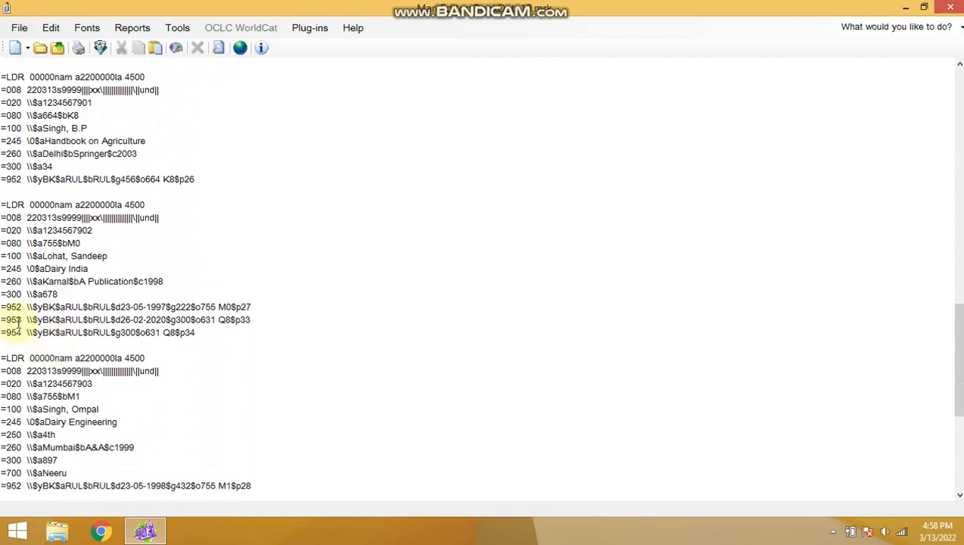
pyautogui.moveTo(16, 319); pyautogui.dragTo(26, 334)
pyautogui.write('2')
pyautogui.scroll(-3, 482, 280)
pyautogui.scroll(-3, 34, 446)
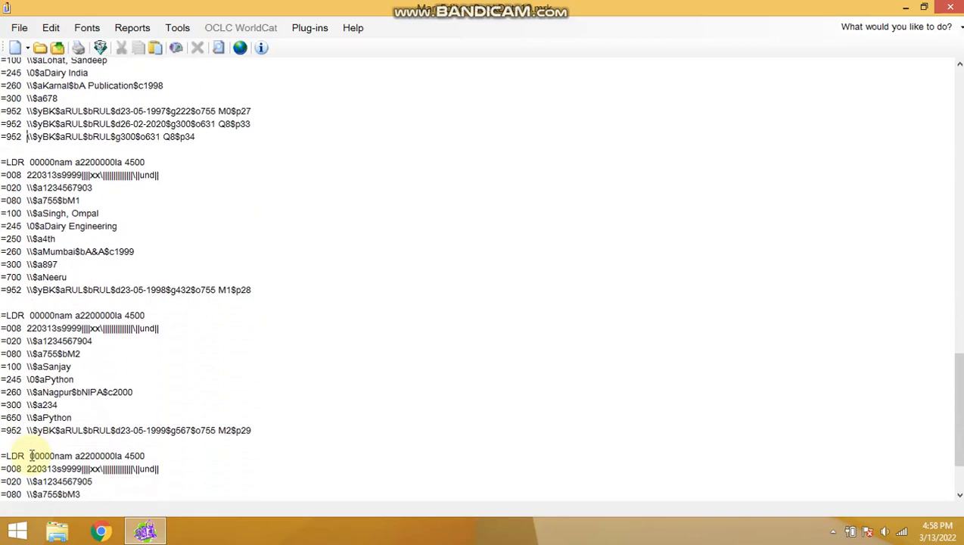
# Delete the column-heading record at the start of the file together with the blank line it leaves.
pyautogui.scroll(12, 86, 409)
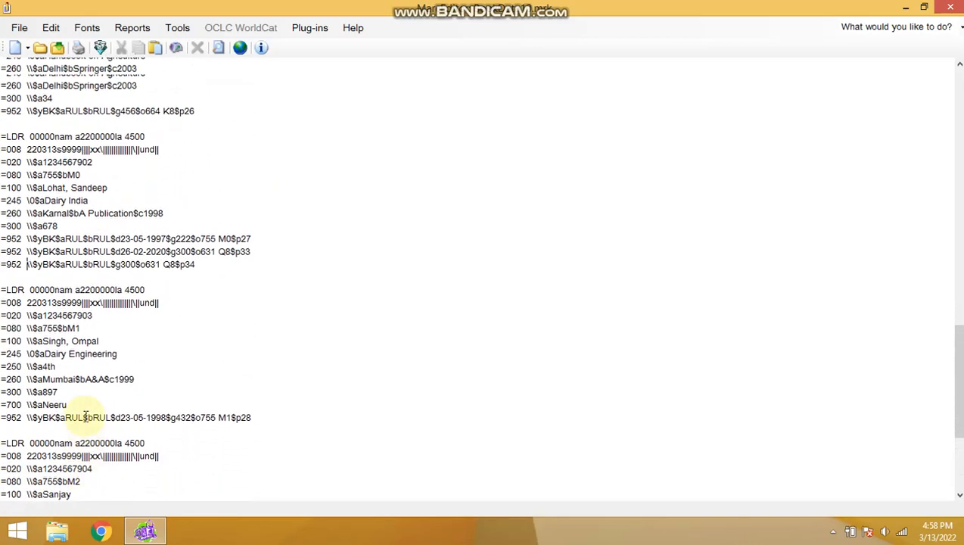
pyautogui.scroll(20, 86, 415)
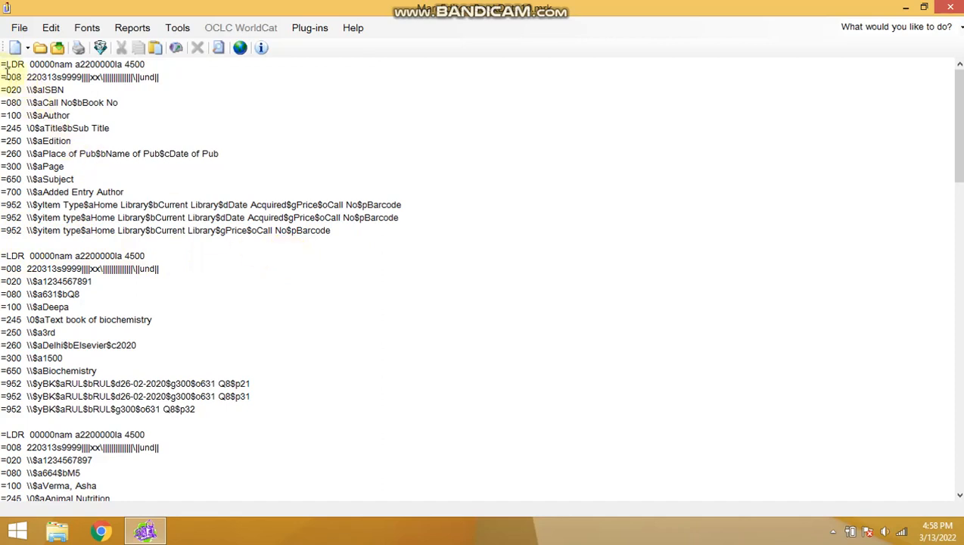
pyautogui.moveTo(2, 65); pyautogui.dragTo(341, 230)
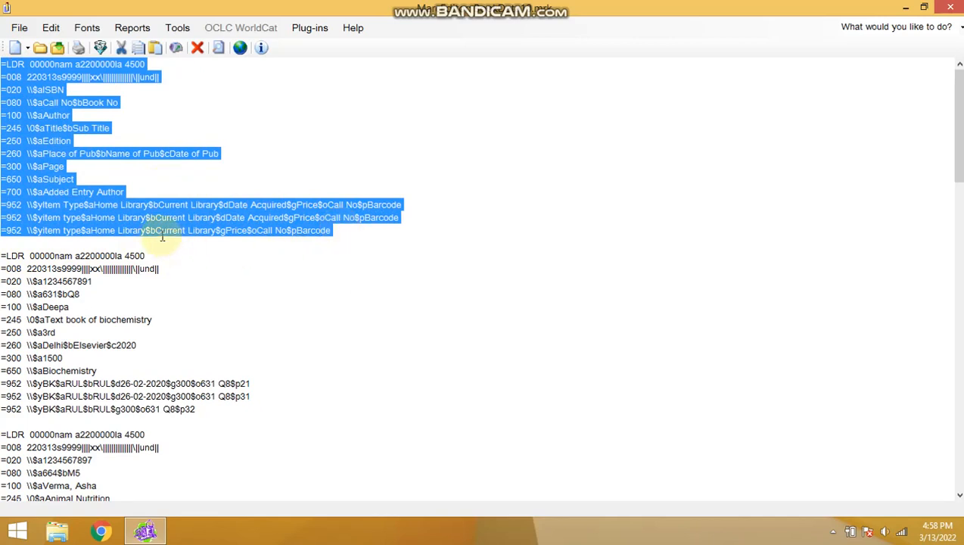
pyautogui.press('Delete')
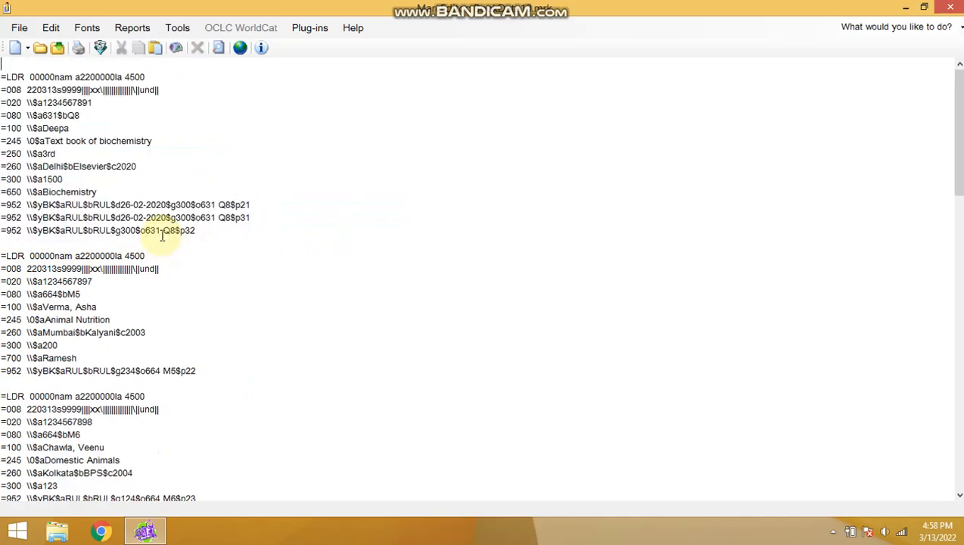
pyautogui.press('Delete')
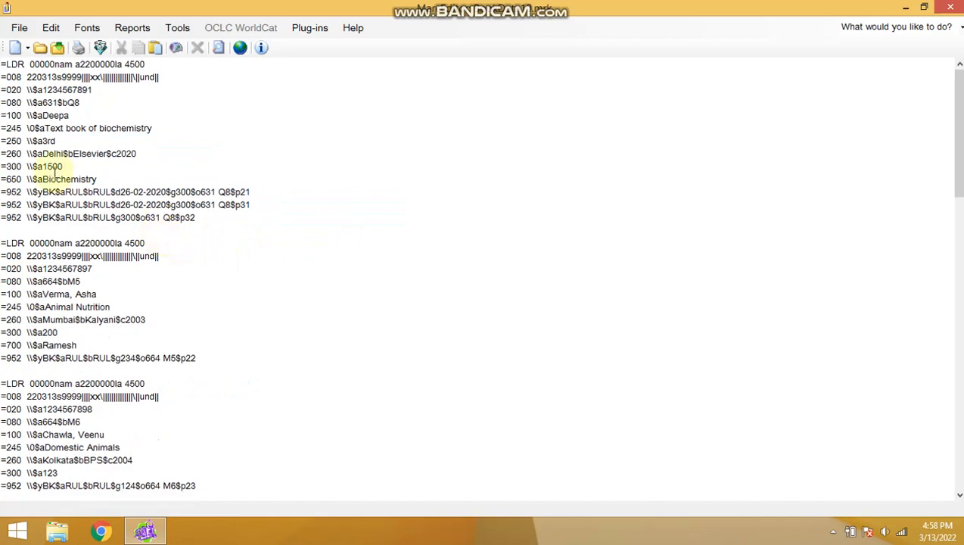
# Compile the corrected file into a MARC (.mrc) file named BookData10 on the Desktop, and close the editor.
pyautogui.click(20, 29)
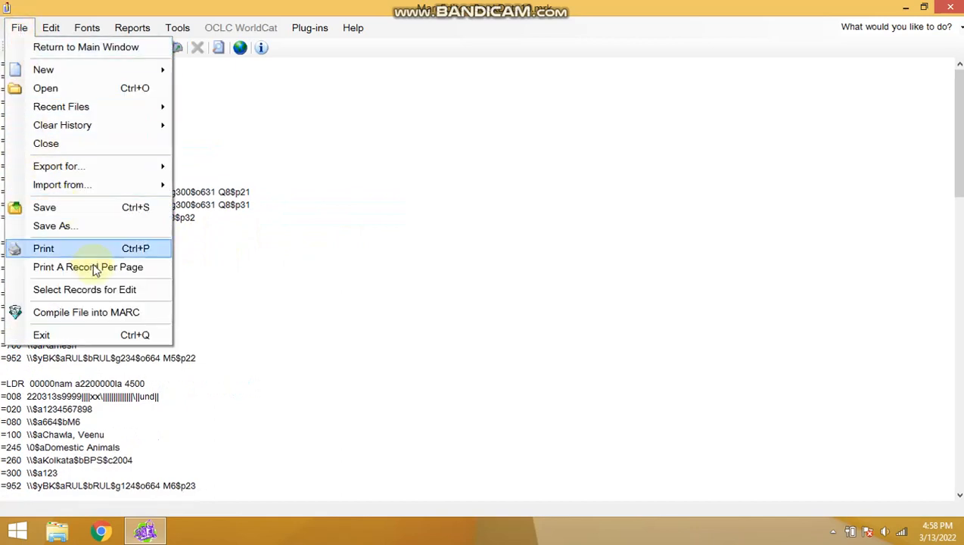
pyautogui.click(125, 315)
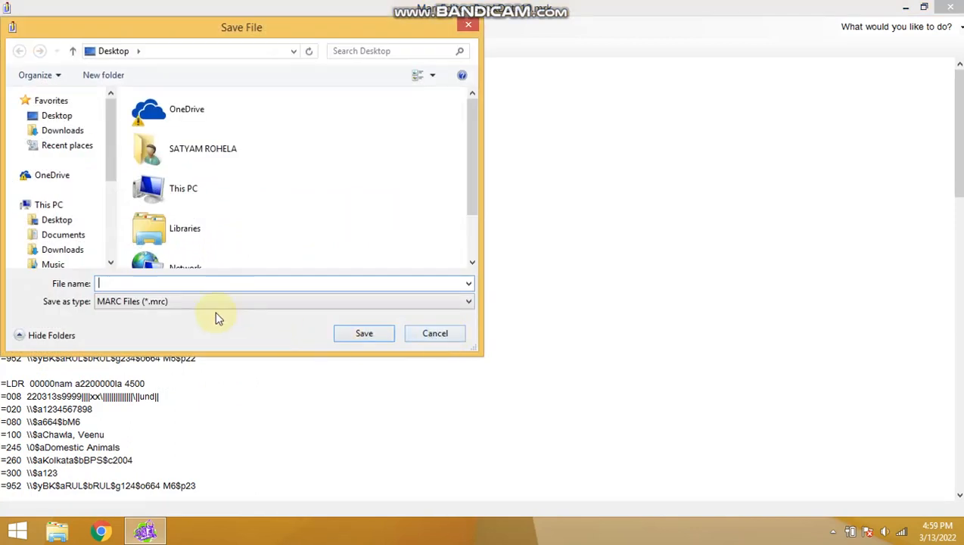
pyautogui.write('Boo')
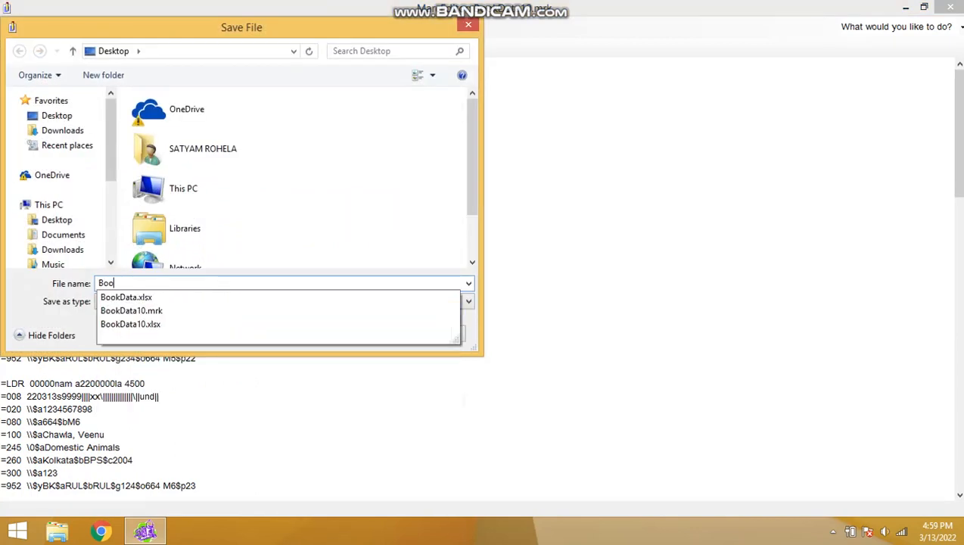
pyautogui.write('kData10')
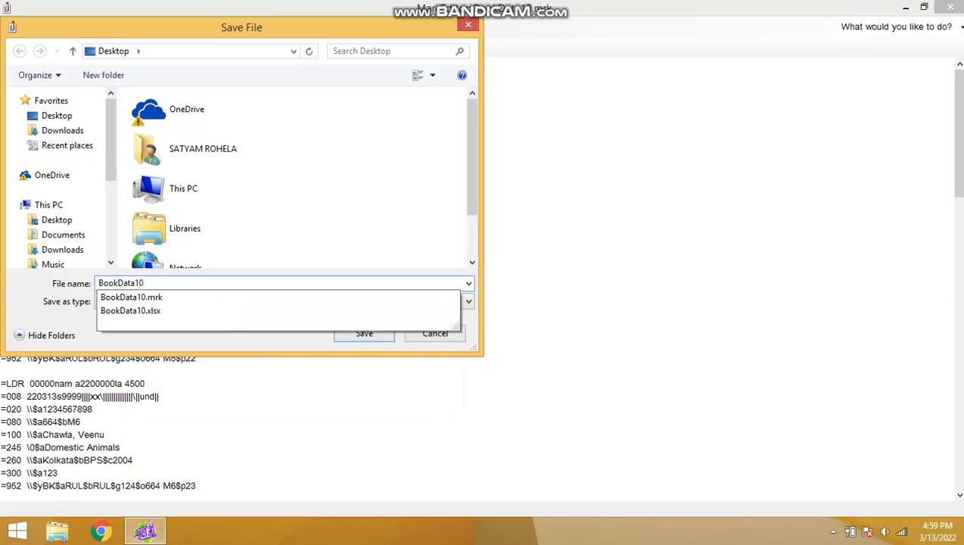
pyautogui.click(242, 342)
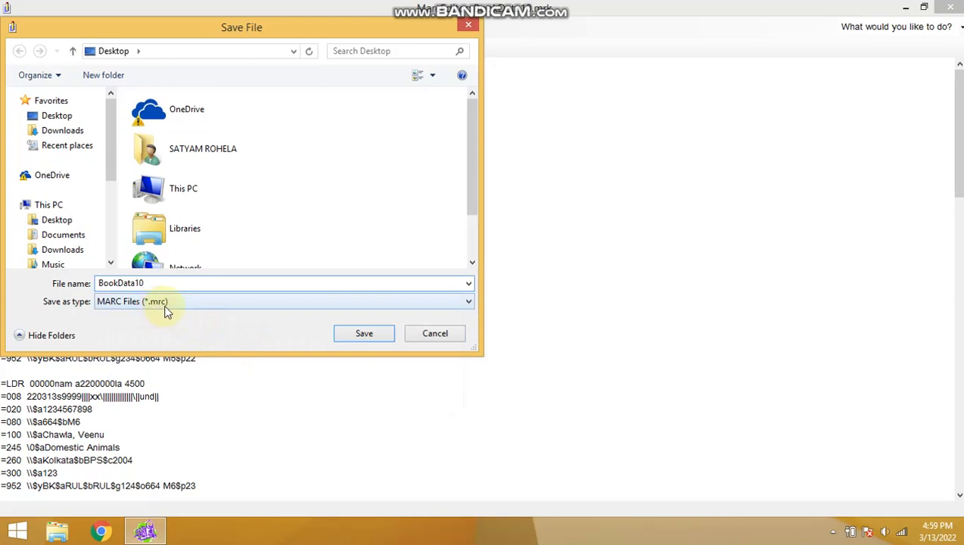
pyautogui.click(362, 333)
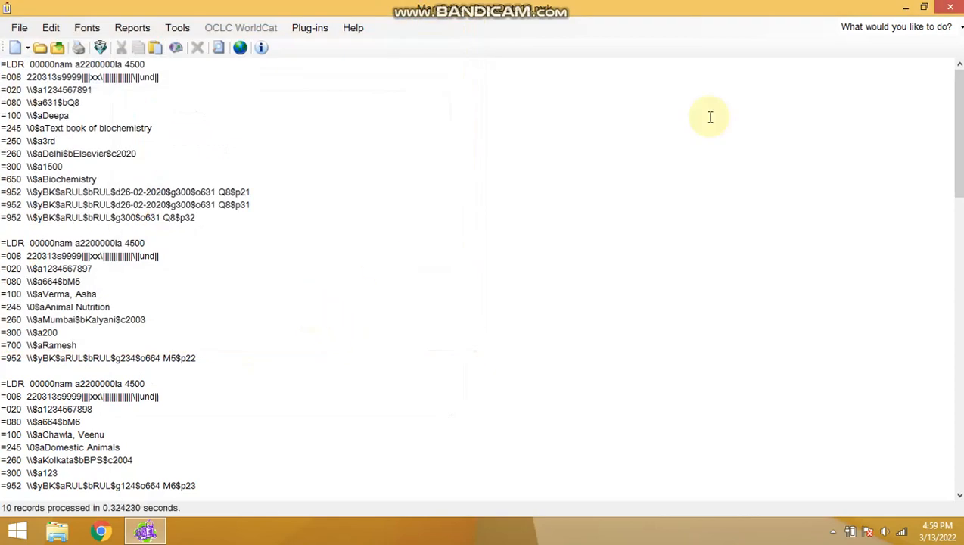
pyautogui.click(951, 6)
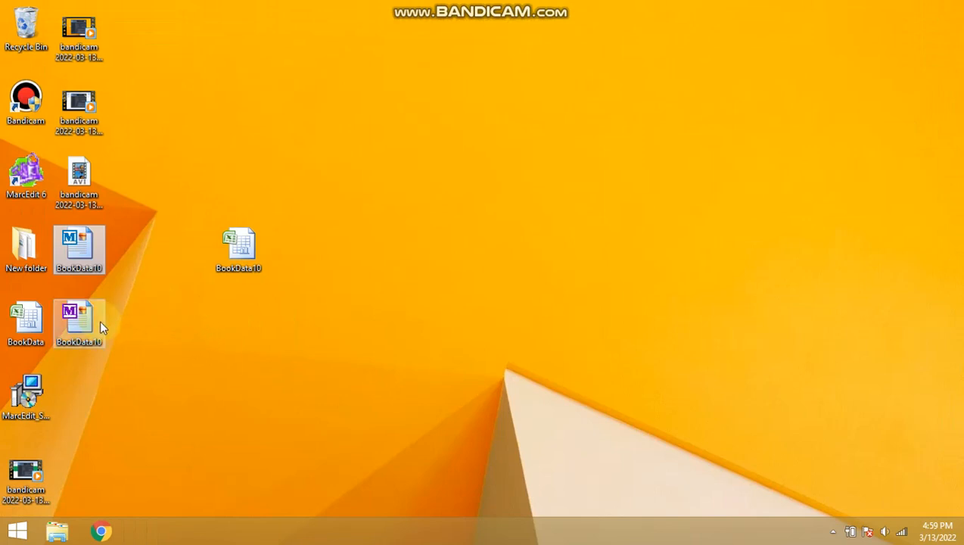
# Check the file type of the compiled BookData10 file on the desktop in its properties.
pyautogui.rightClick(106, 322)
pyautogui.click(190, 311)
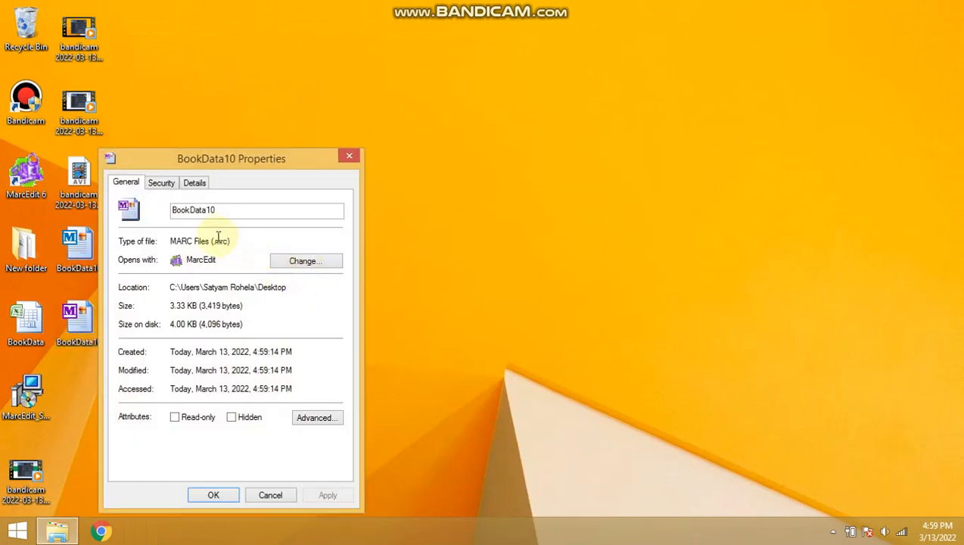
pyautogui.click(350, 158)
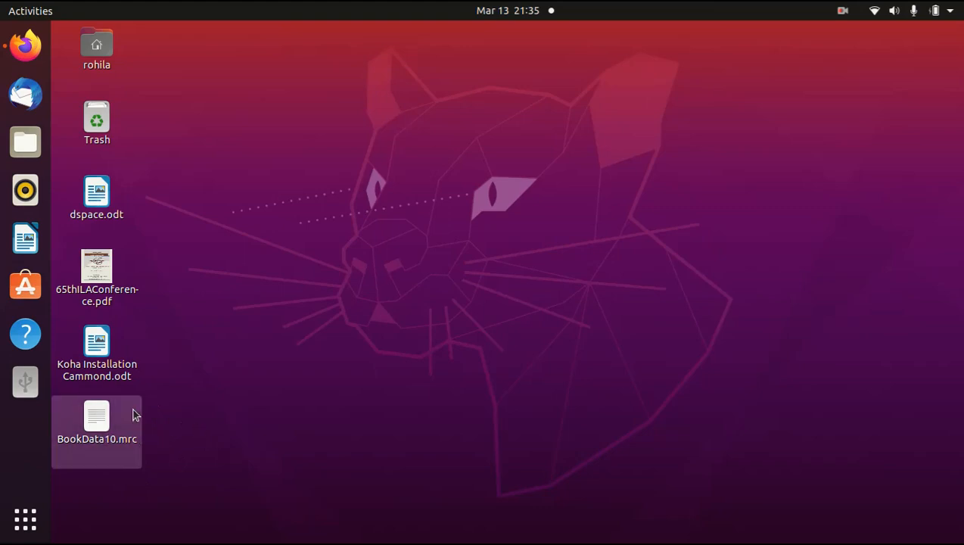
# Switch to the Koha staff interface in Firefox and open the Stage MARC records for import tool.
pyautogui.click(25, 45)
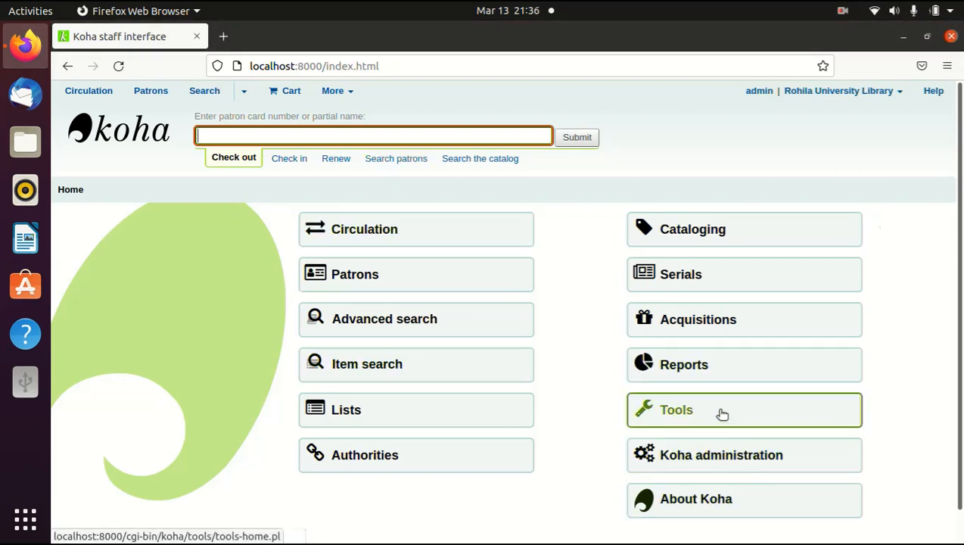
pyautogui.click(723, 414)
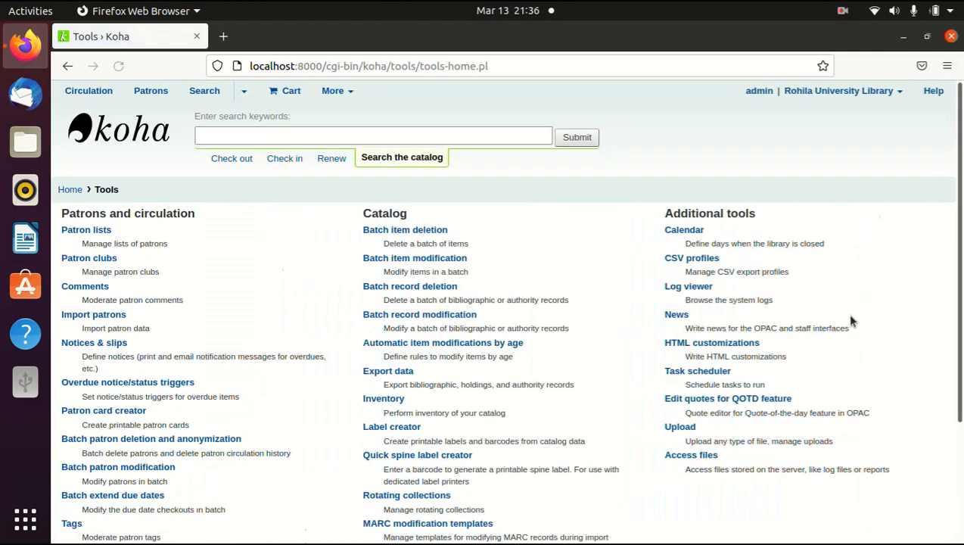
pyautogui.scroll(-3, 414, 403)
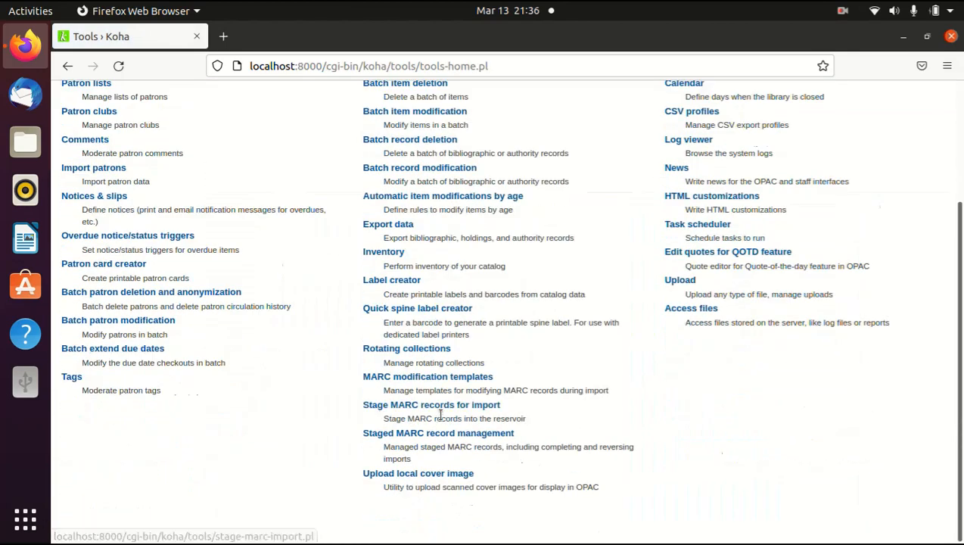
pyautogui.click(448, 411)
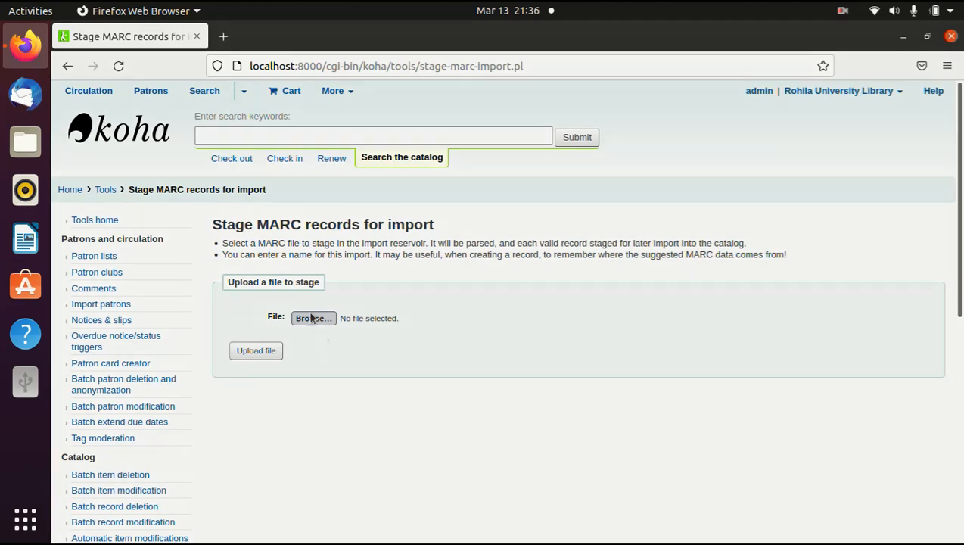
# Select BookData10.mrc from the Desktop and upload it for staging.
pyautogui.click(319, 318)
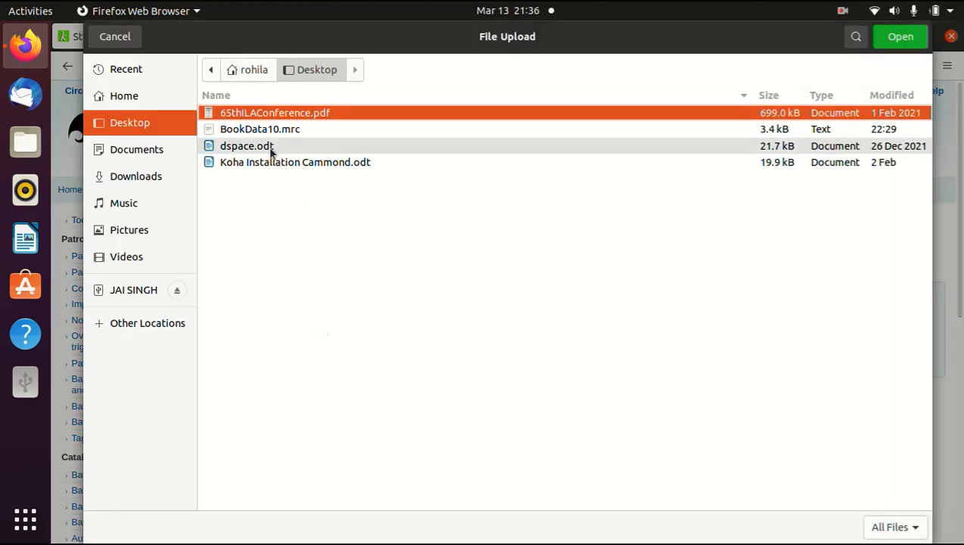
pyautogui.click(257, 131)
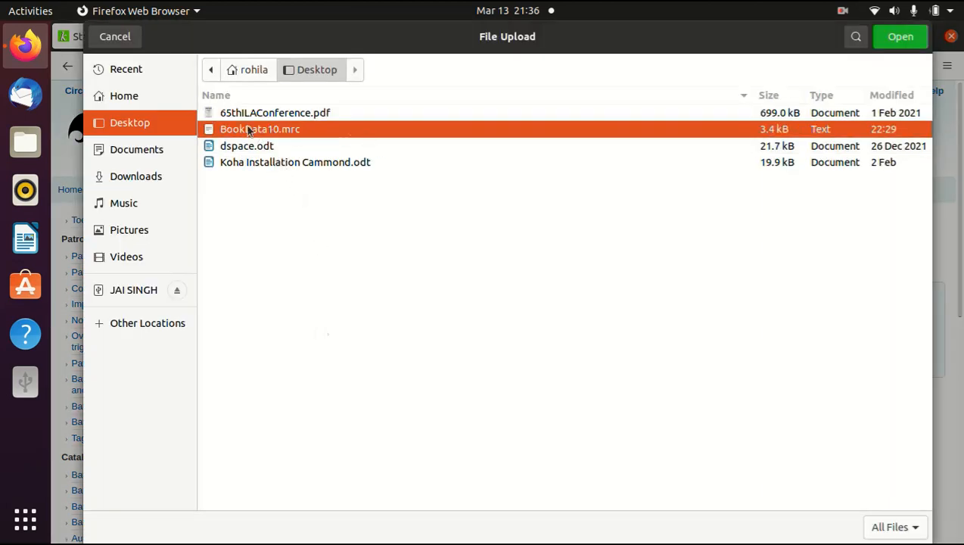
pyautogui.click(902, 37)
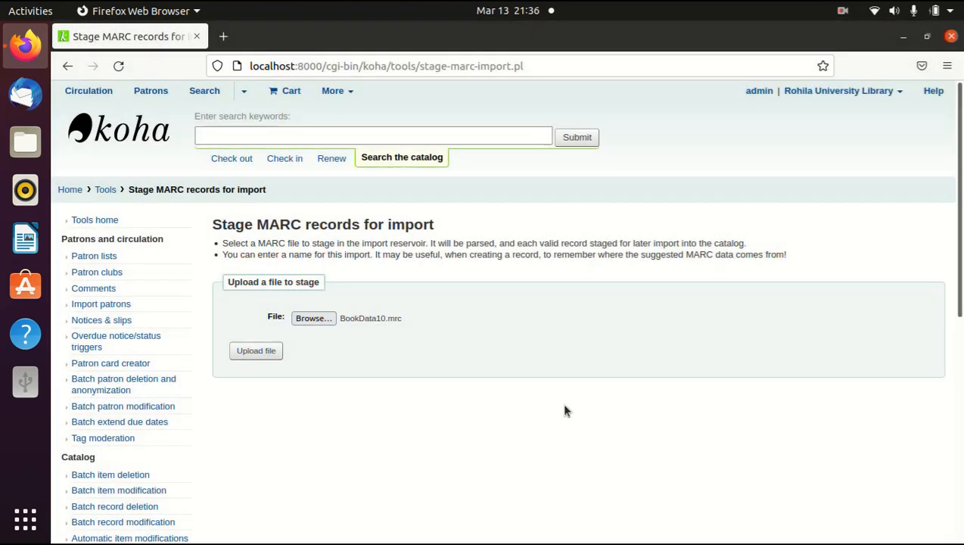
pyautogui.click(250, 353)
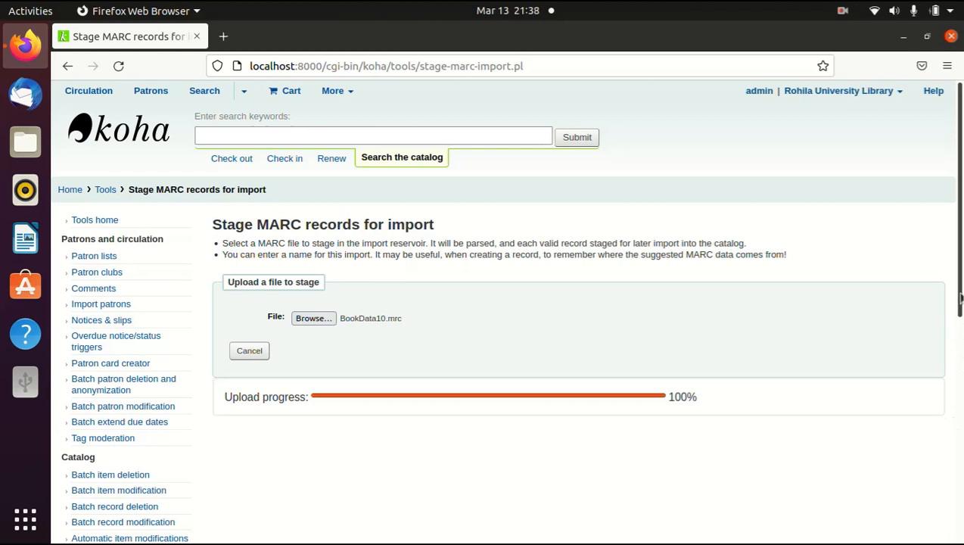
pyautogui.moveTo(960, 301); pyautogui.dragTo(945, 343)
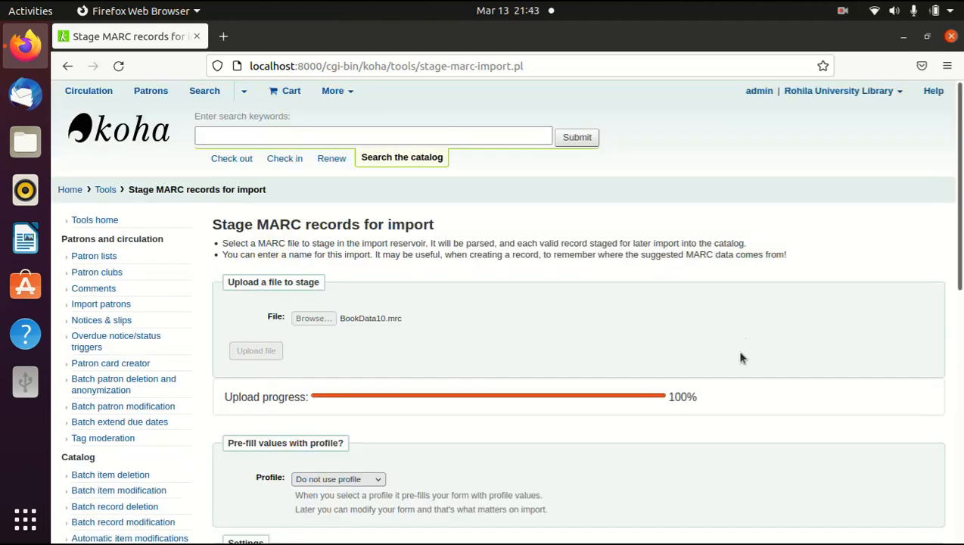
# Review the staging settings, including the available record matching rules and the actions for a matching record.
pyautogui.scroll(-2, 740, 357)
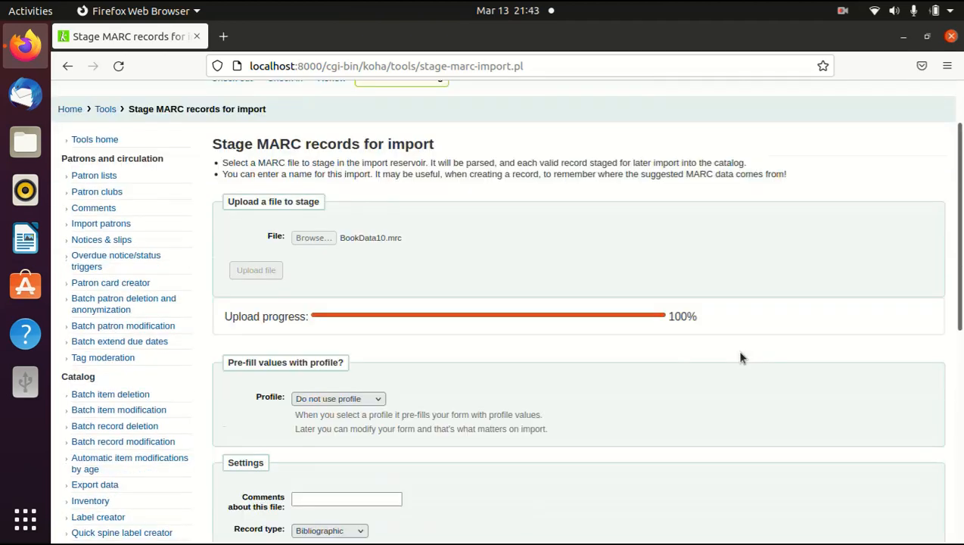
pyautogui.scroll(-2, 741, 358)
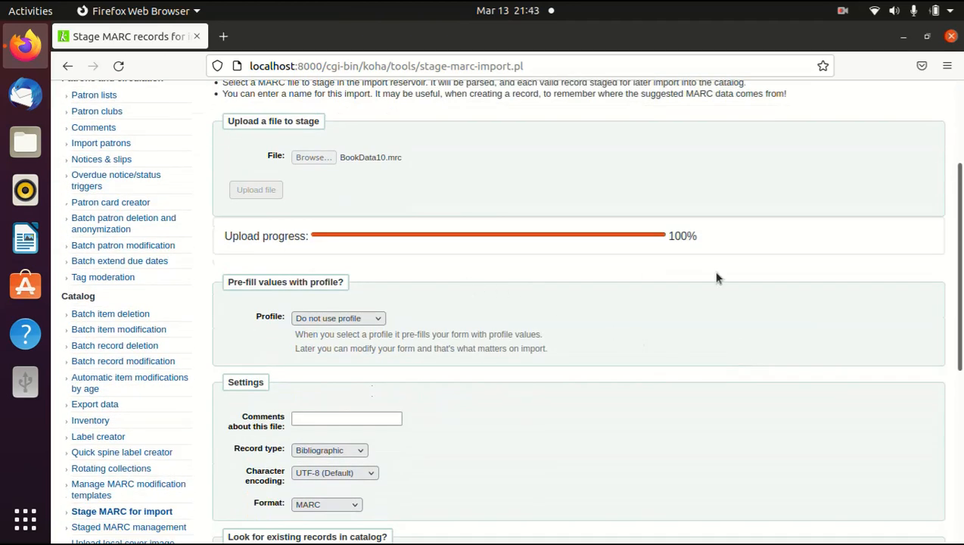
pyautogui.scroll(-2, 856, 292)
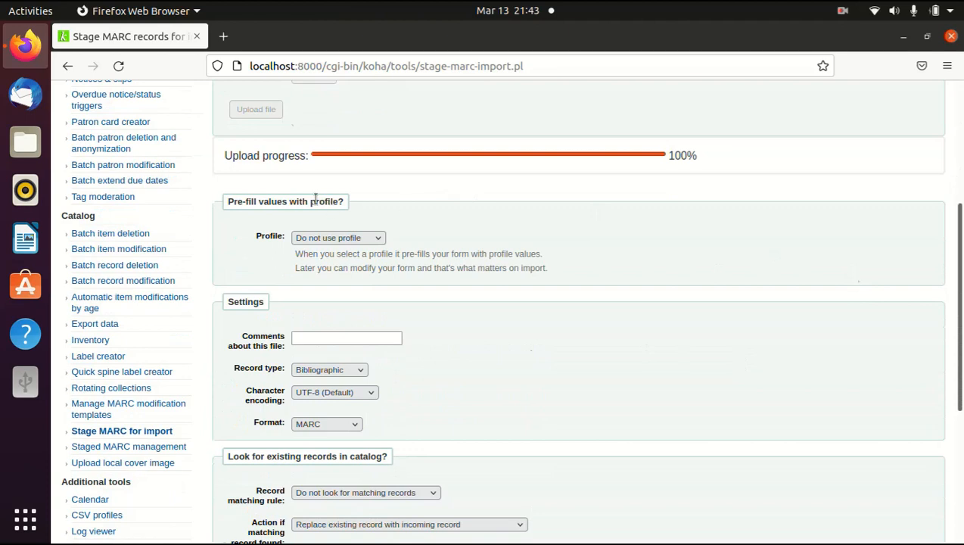
pyautogui.scroll(-2, 697, 168)
pyautogui.scroll(-5, 697, 169)
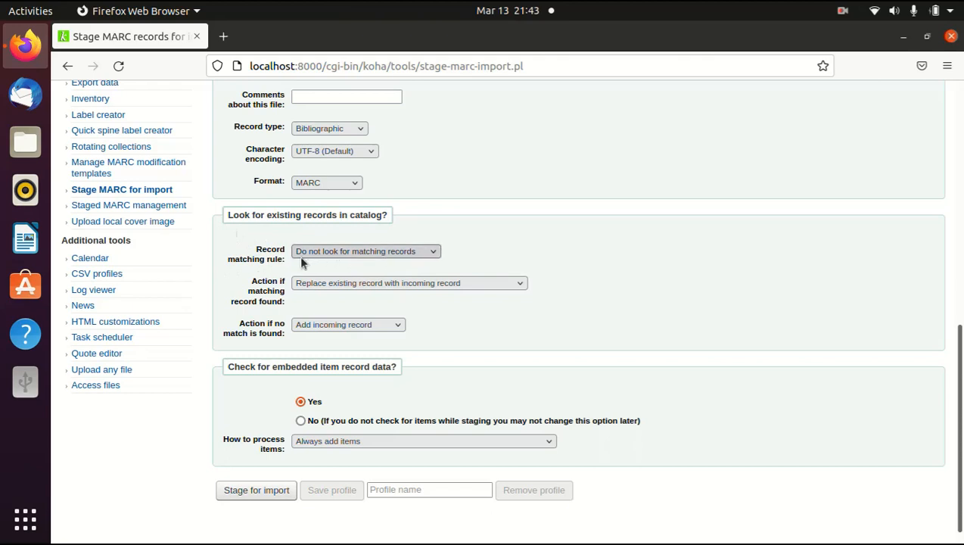
pyautogui.click(433, 252)
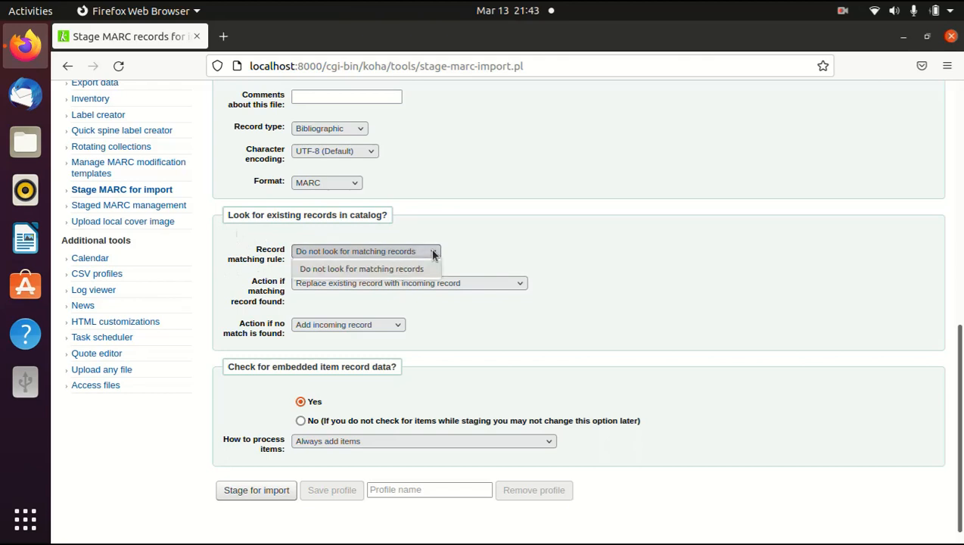
pyautogui.click(433, 253)
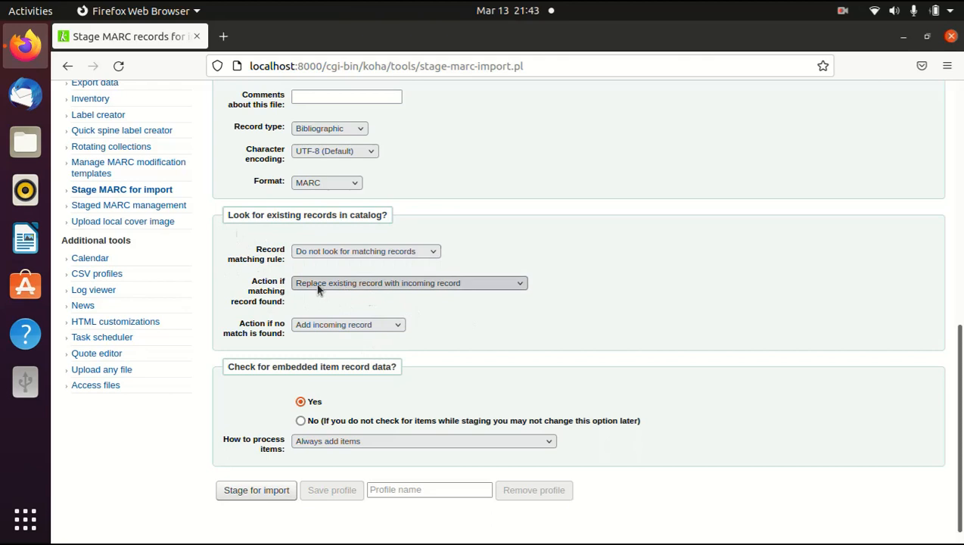
pyautogui.click(482, 284)
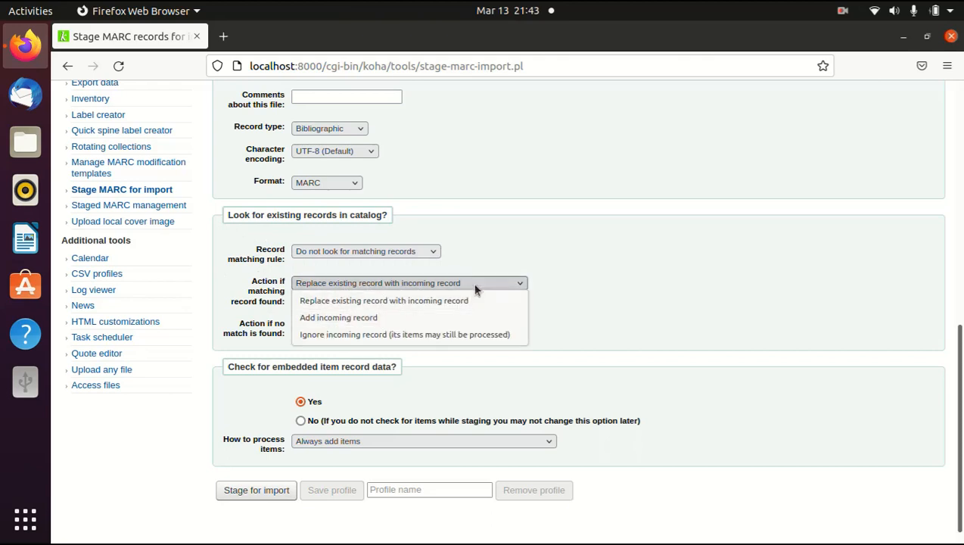
pyautogui.click(471, 284)
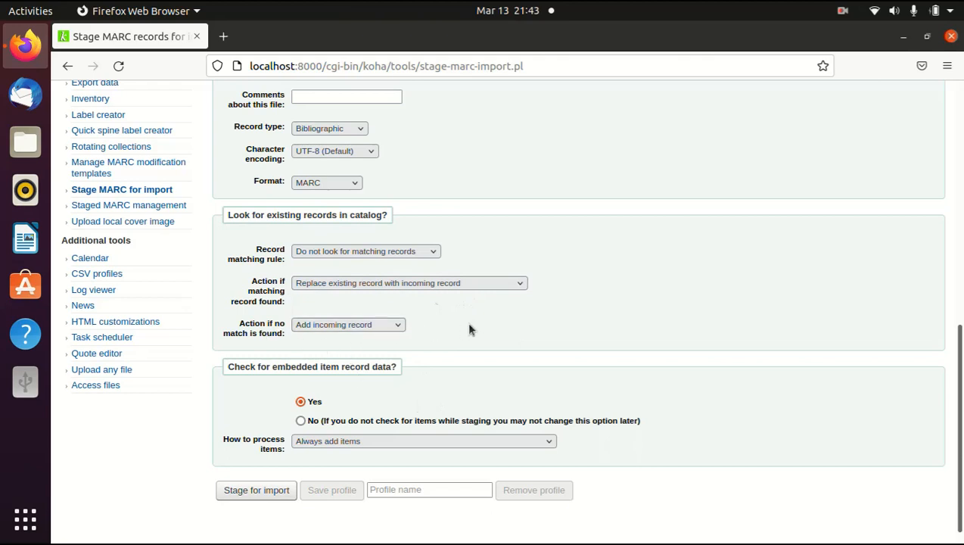
# Stage the uploaded records for import without record matching, checking for embedded item data and always adding items.
pyautogui.scroll(-1, 470, 329)
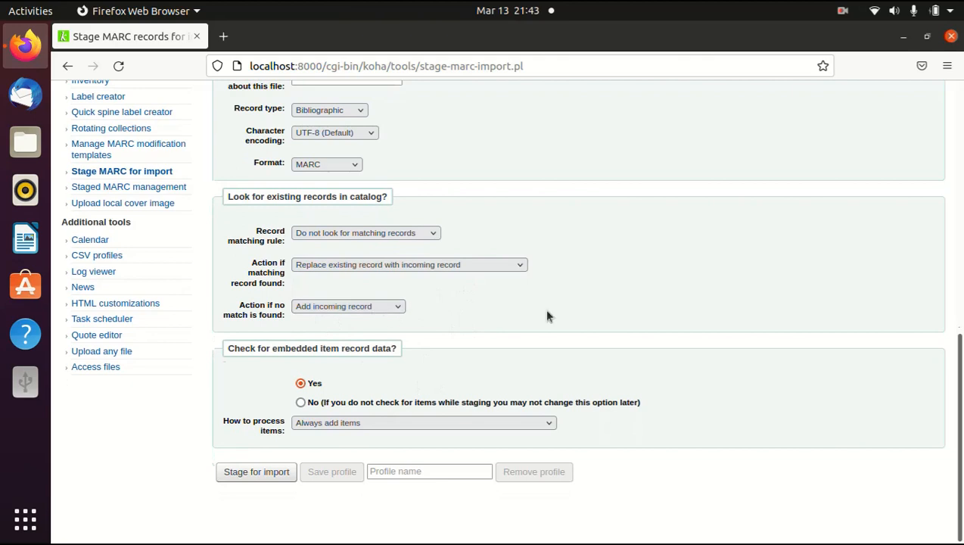
pyautogui.click(258, 475)
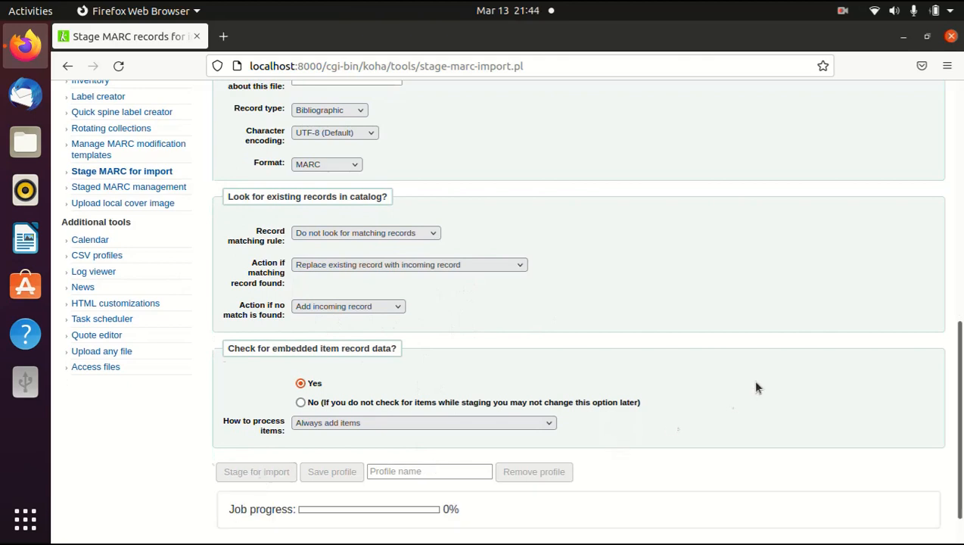
pyautogui.scroll(-1, 757, 388)
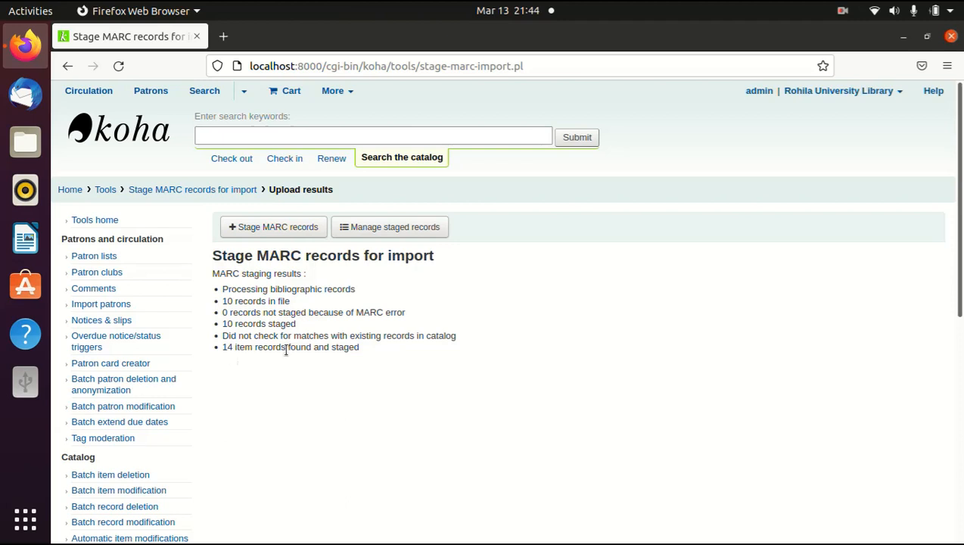
# Open the staged BookData10.mrc batch, import it into the catalog with the Default framework, and review the record list.
pyautogui.click(430, 236)
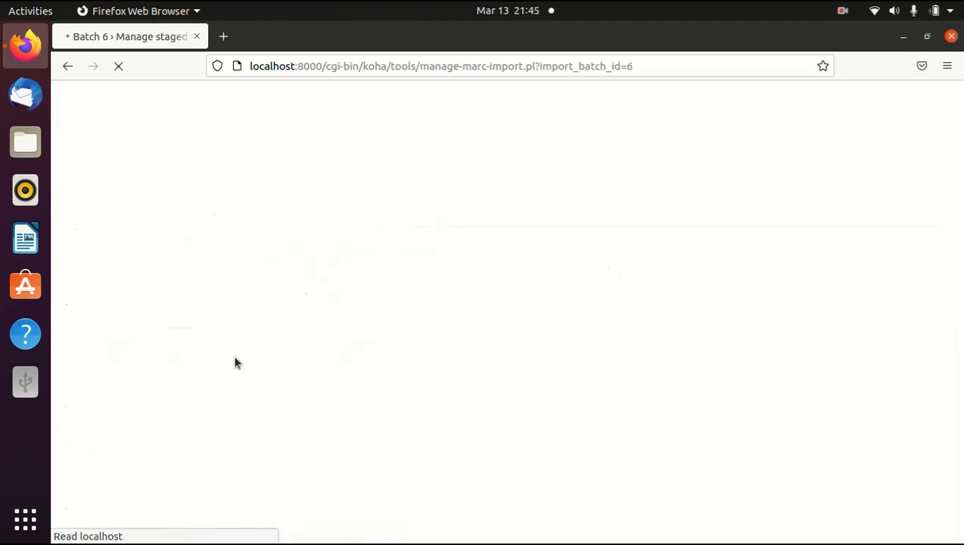
pyautogui.scroll(-3, 651, 327)
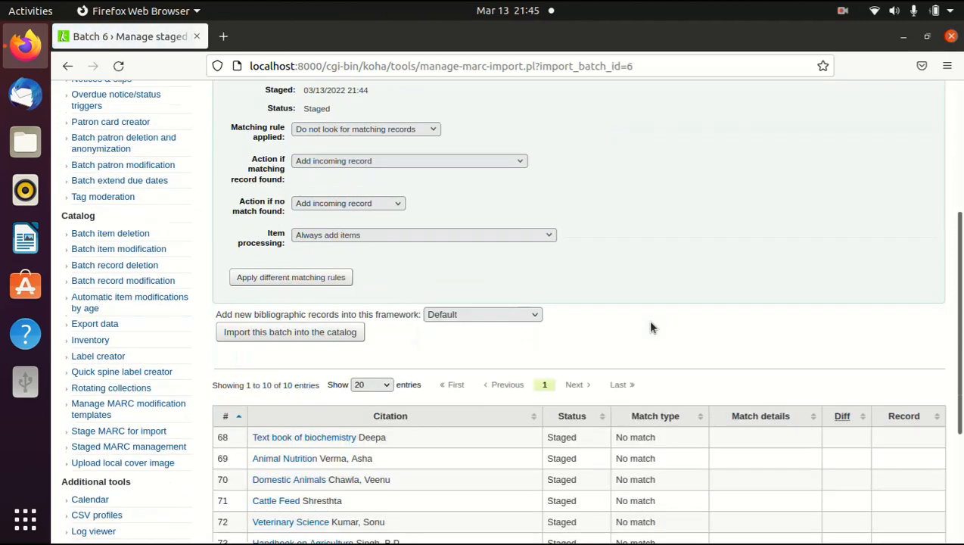
pyautogui.scroll(-3, 649, 322)
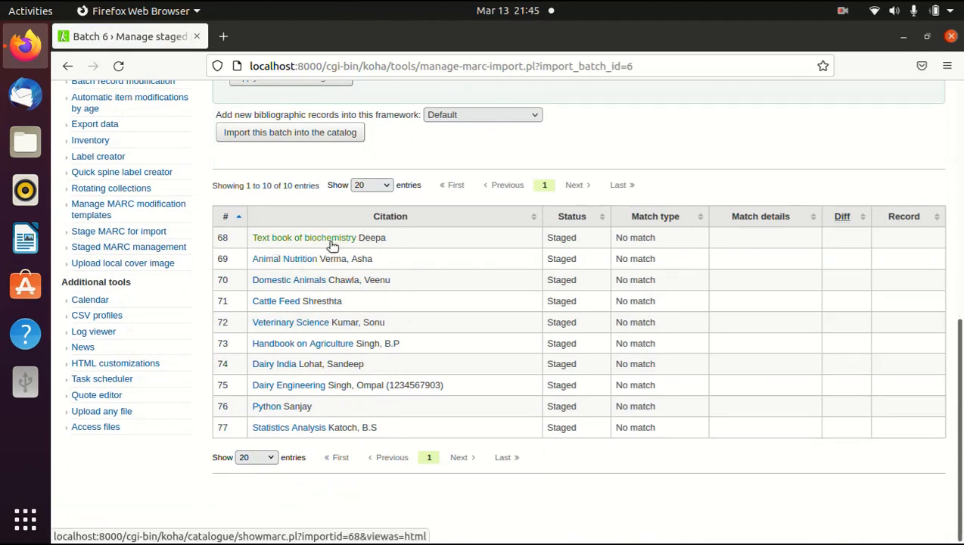
pyautogui.scroll(4, 416, 347)
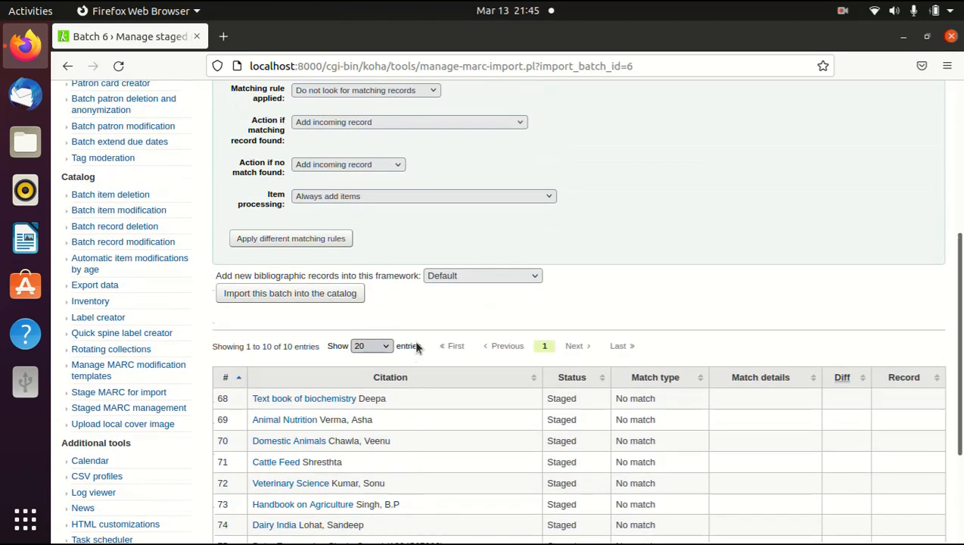
pyautogui.click(295, 299)
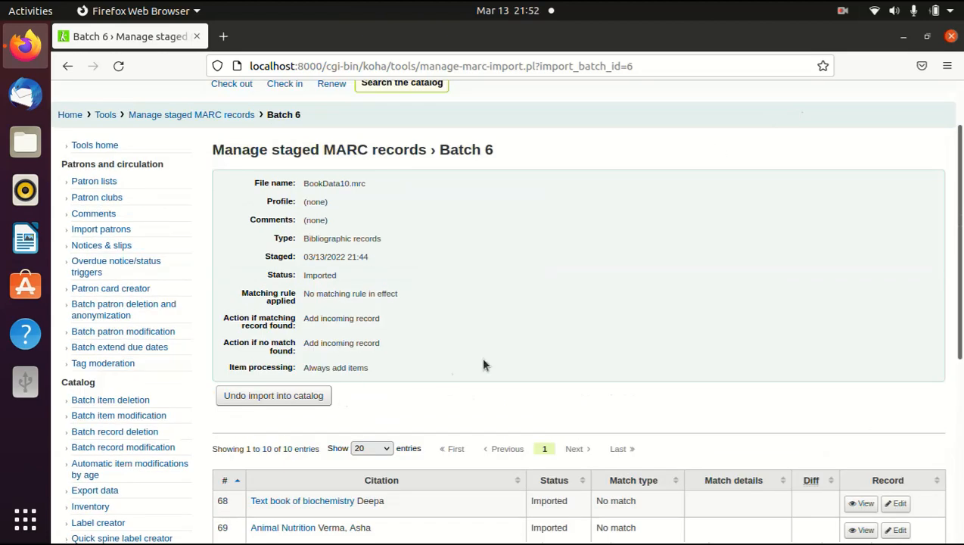
pyautogui.scroll(-5, 481, 356)
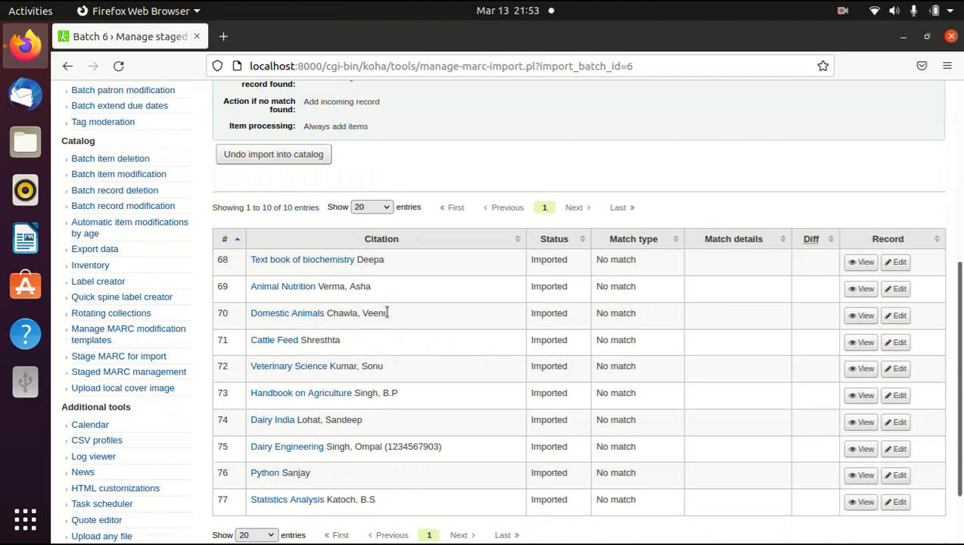
# Search the catalog by the author's first name for the imported "Text book of biochemistry" record.
pyautogui.scroll(3, 387, 313)
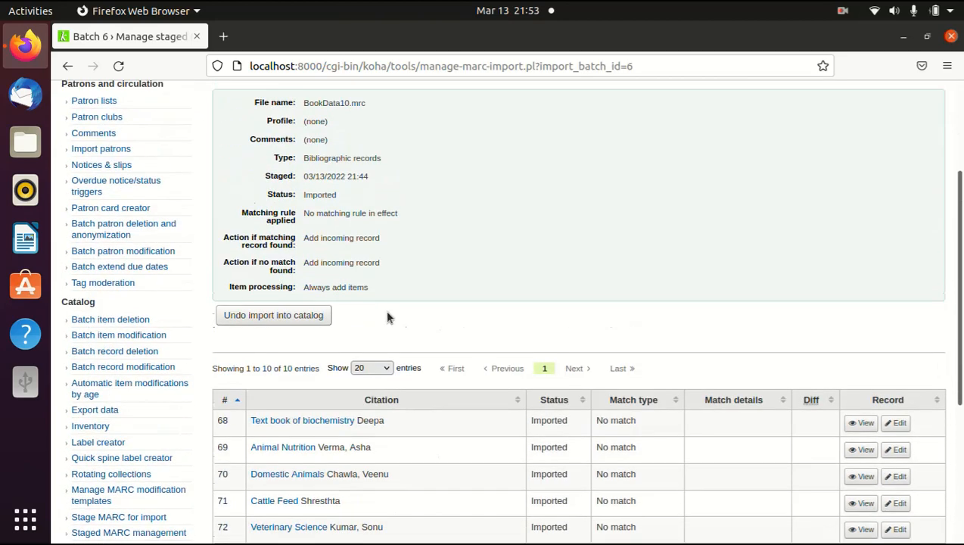
pyautogui.scroll(-3, 387, 317)
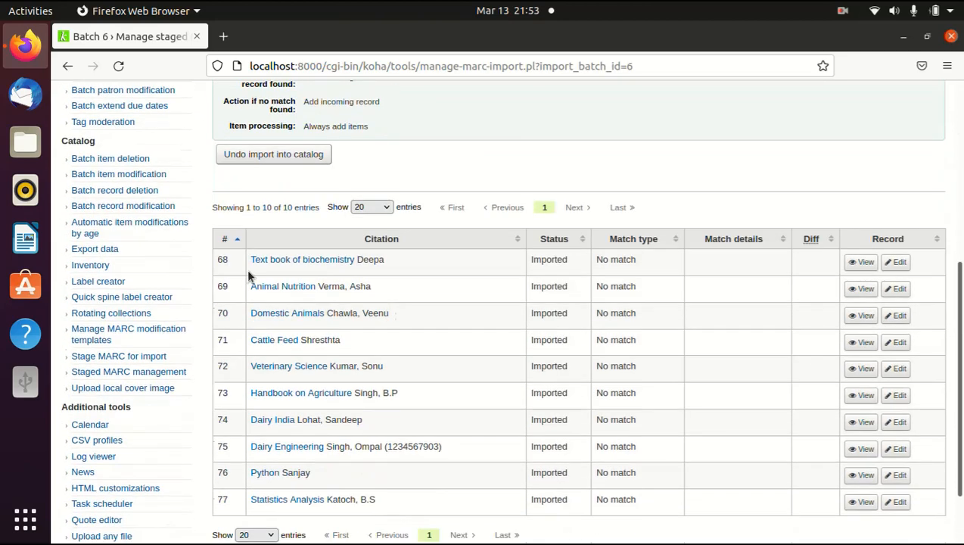
pyautogui.scroll(6, 478, 293)
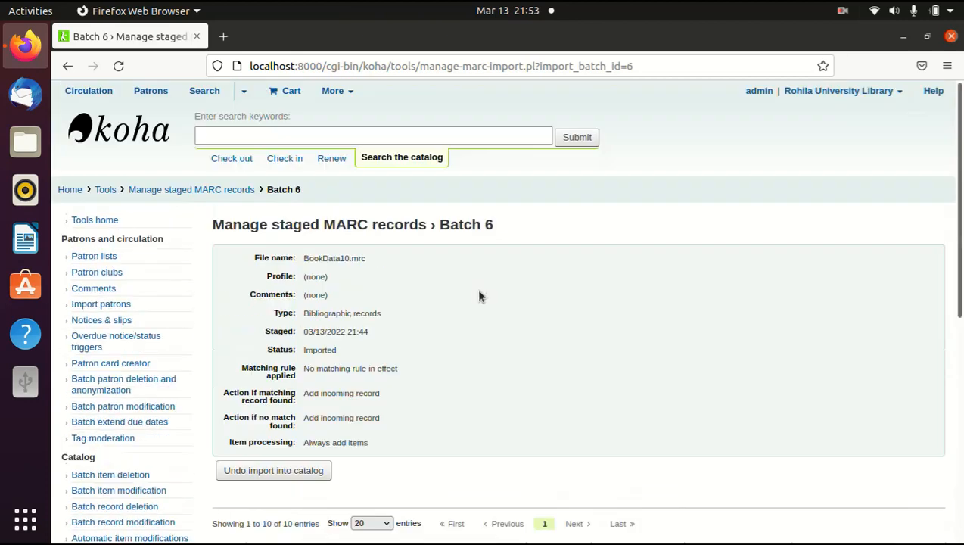
pyautogui.click(257, 137)
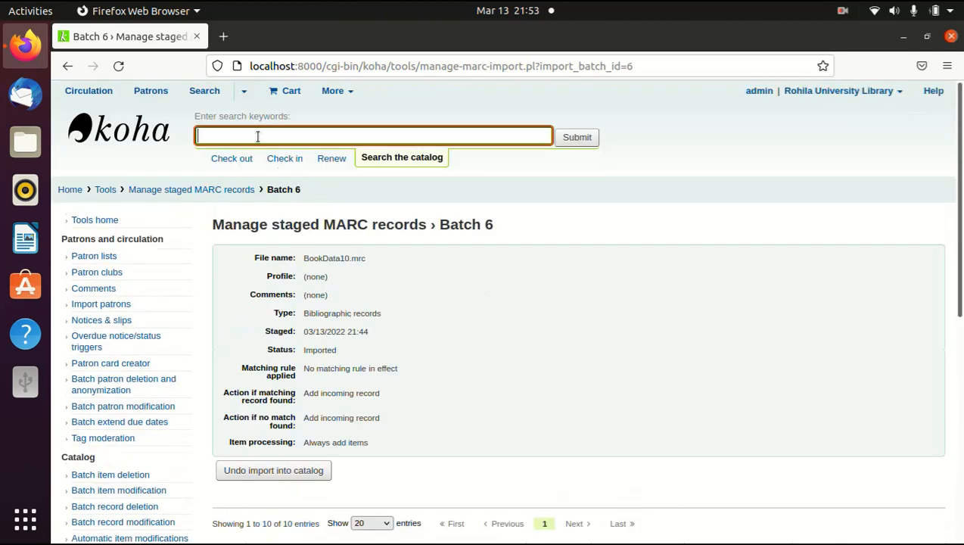
pyautogui.write('deepa')
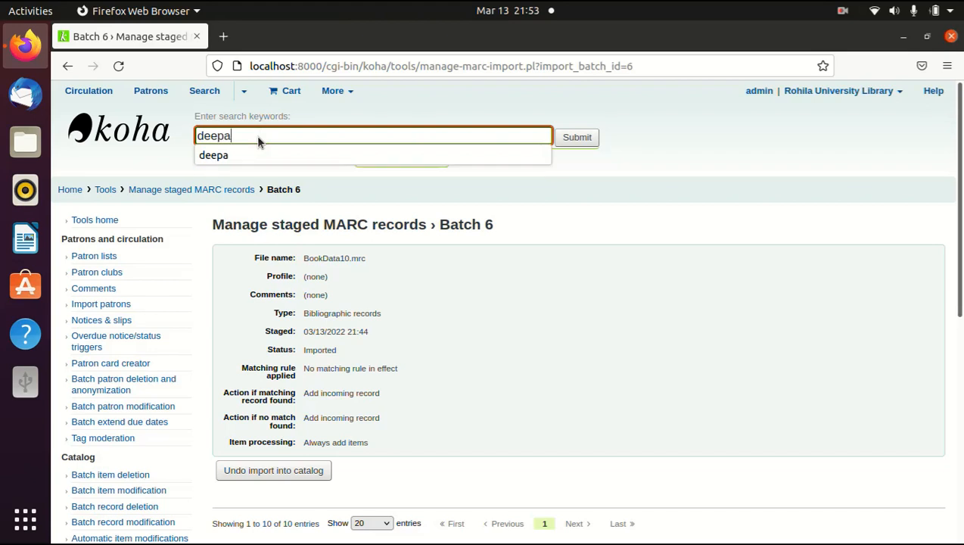
pyautogui.click(561, 142)
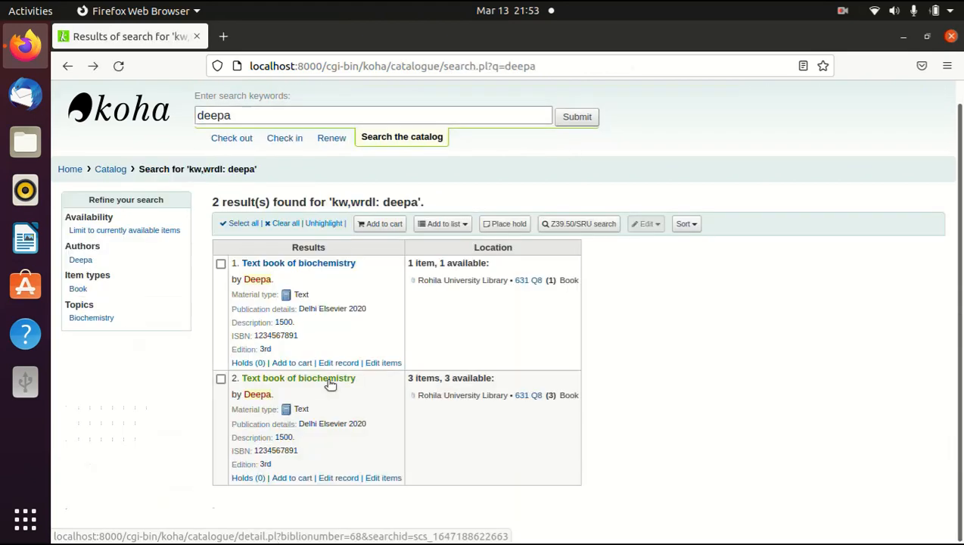
# Open the second "Text book of biochemistry" search result and examine its bibliographic details and the items in its holdings.
pyautogui.click(330, 380)
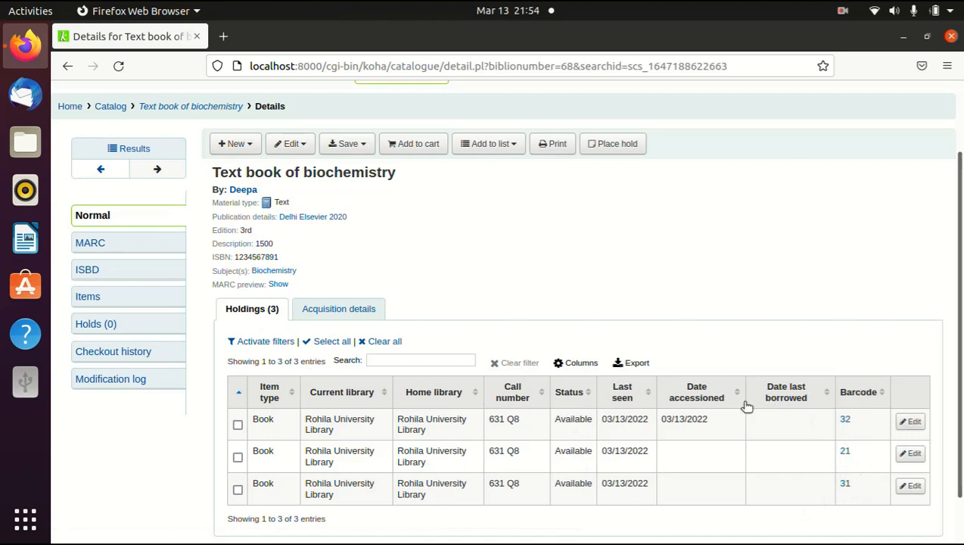
pyautogui.scroll(-1, 746, 406)
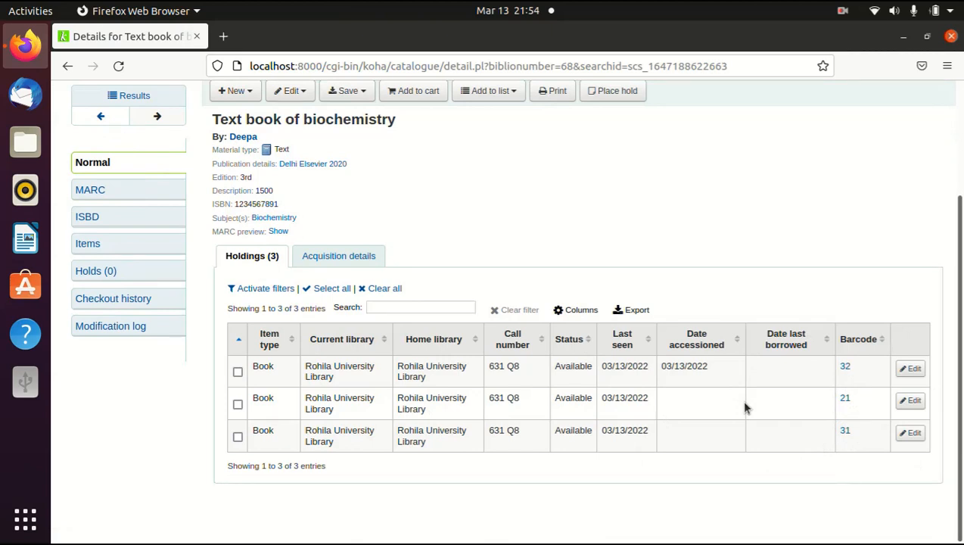
pyautogui.scroll(1, 746, 406)
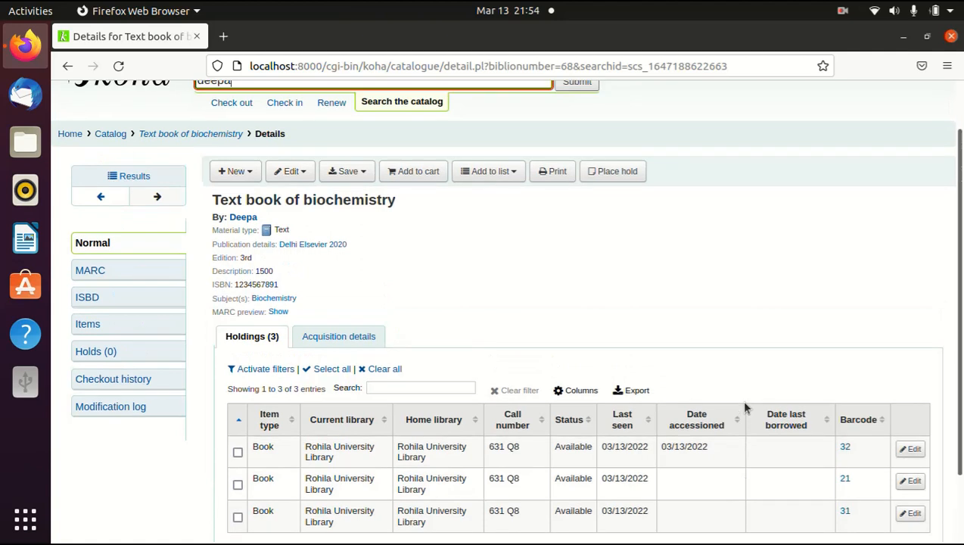
pyautogui.scroll(-1, 746, 407)
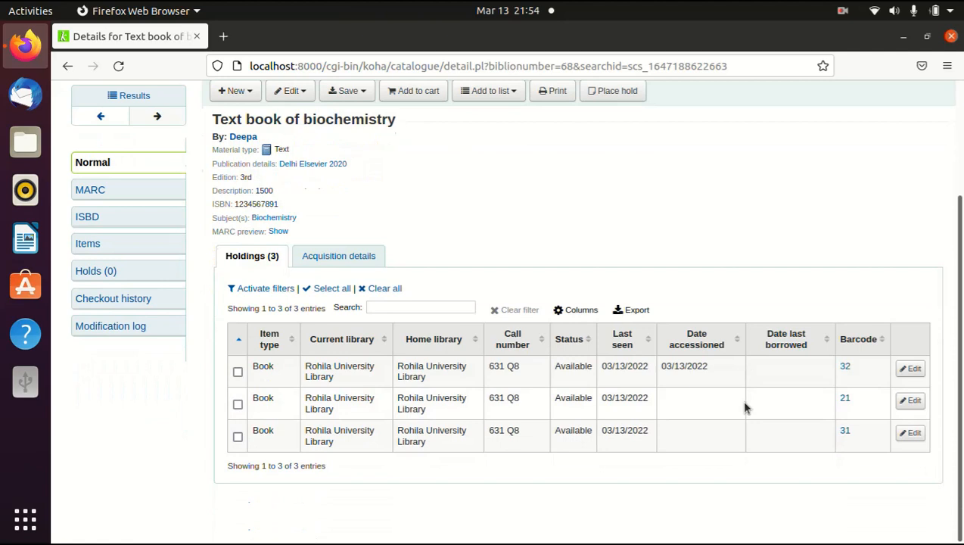